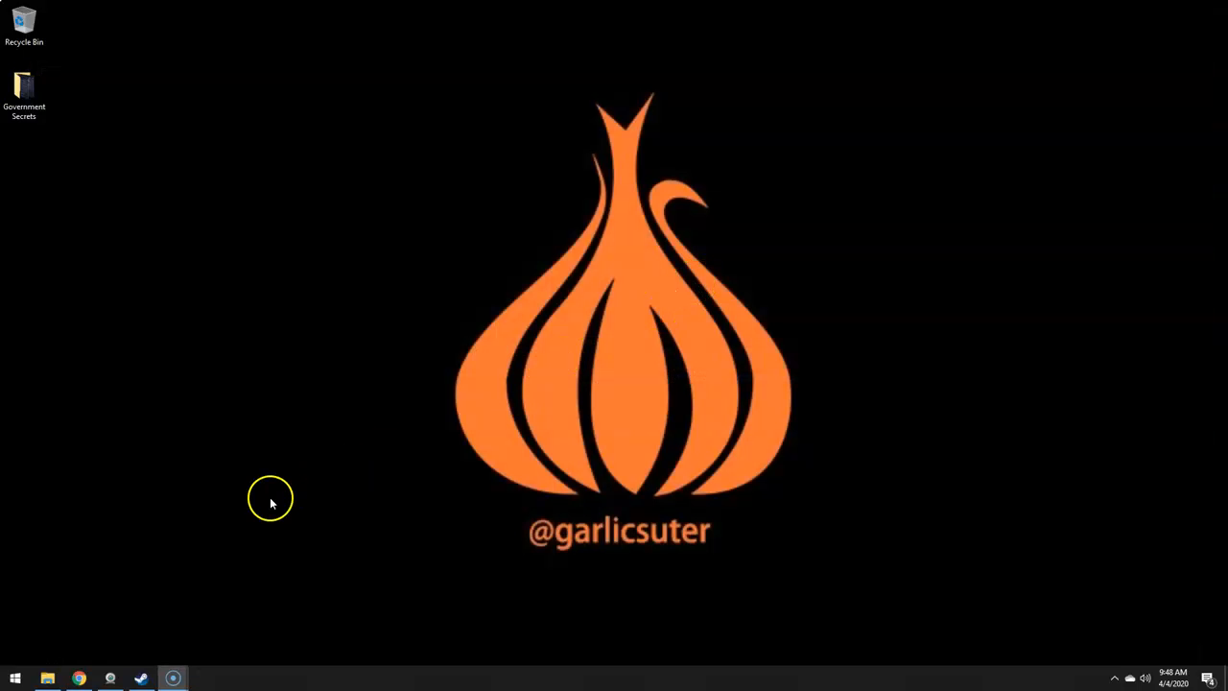
# Open GitHub Desktop, reposition its window on the desktop and enlarge it
pyautogui.press('super')
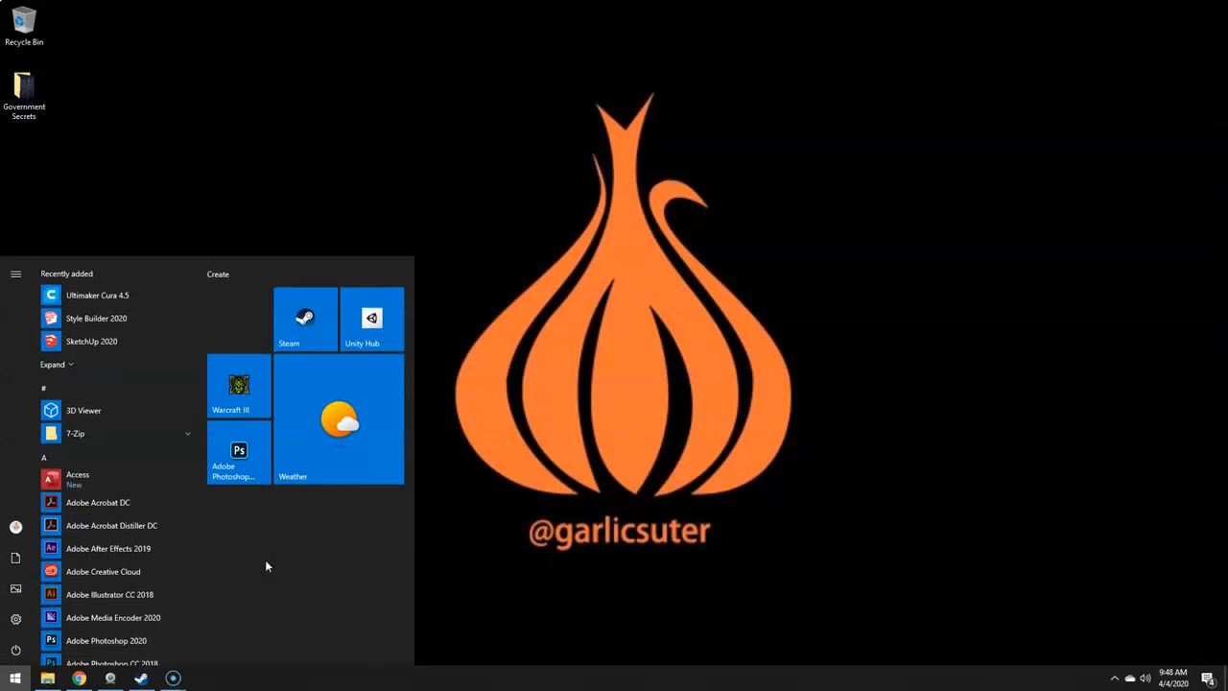
pyautogui.write('git')
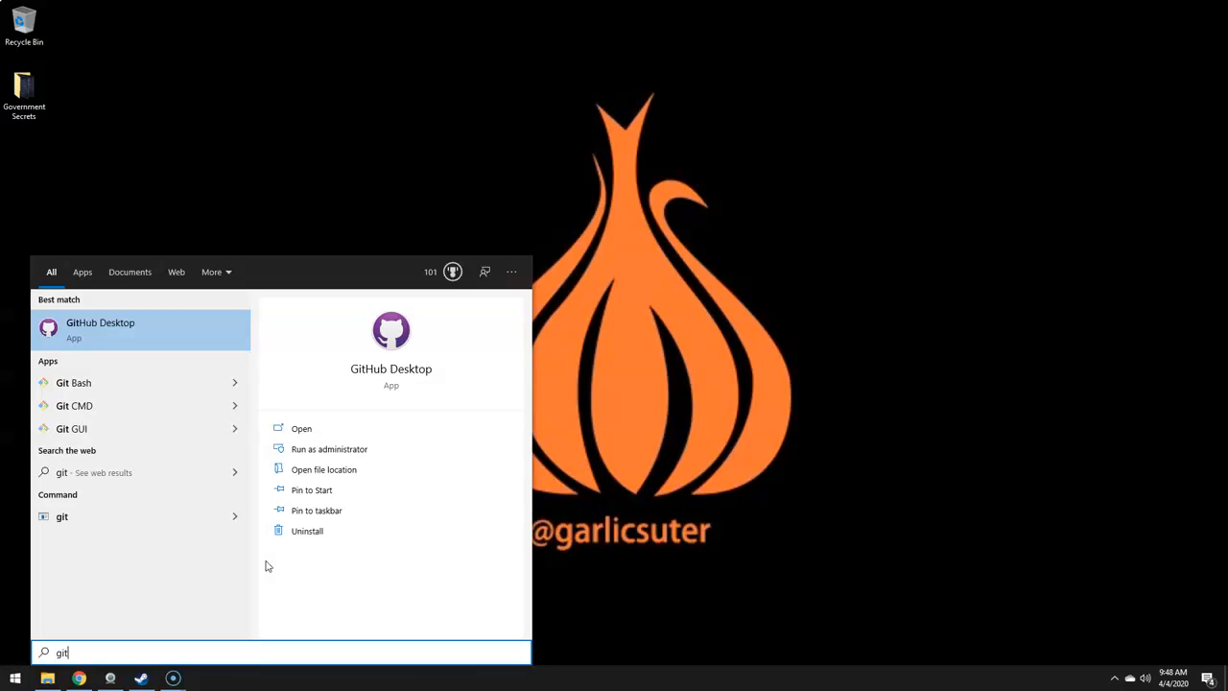
pyautogui.click(127, 319)
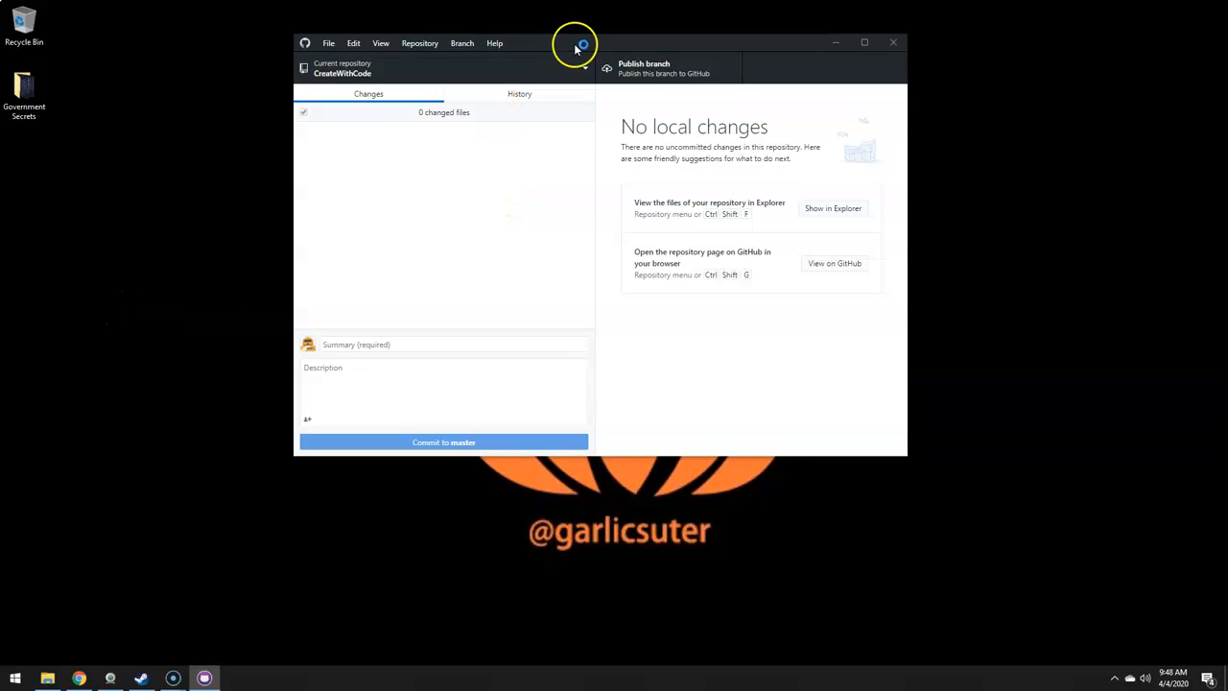
pyautogui.moveTo(576, 48); pyautogui.dragTo(503, 80)
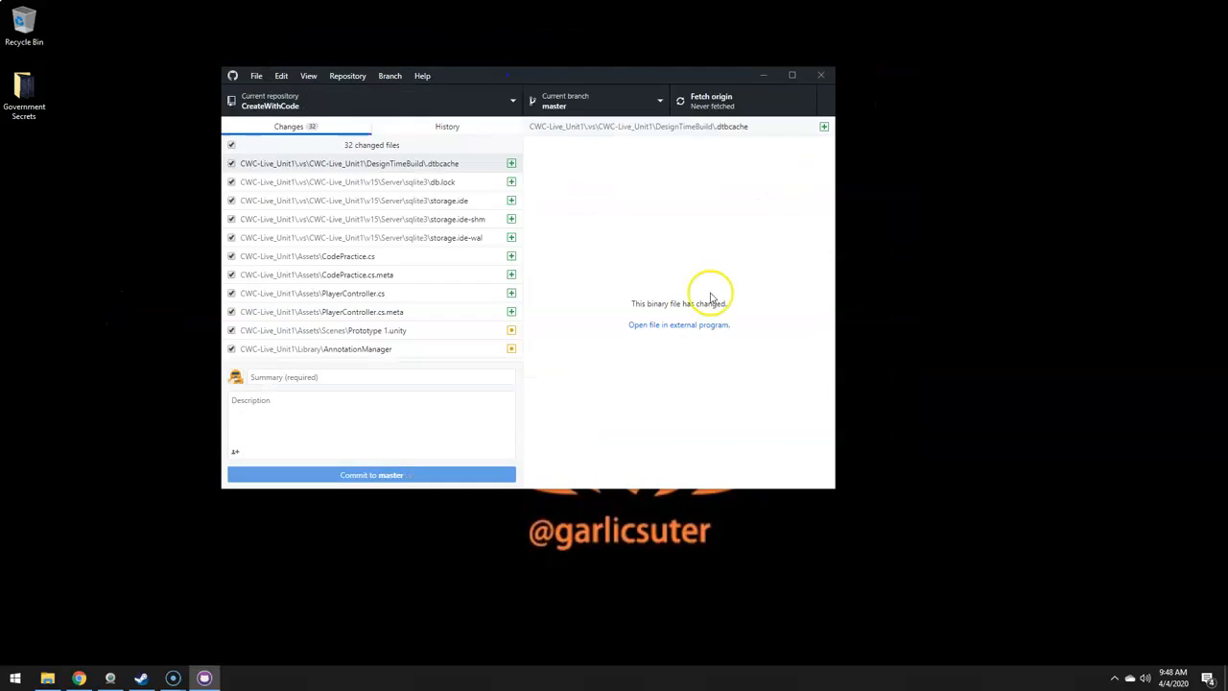
pyautogui.moveTo(834, 488); pyautogui.dragTo(893, 554)
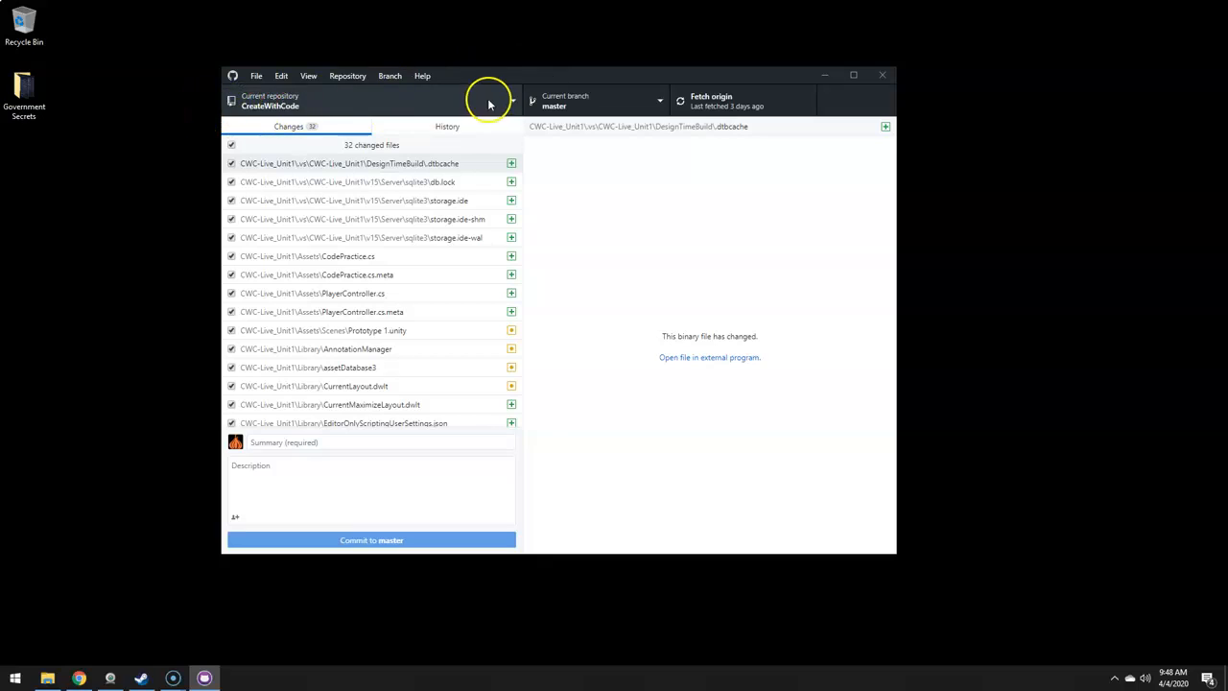
# Start a new repository named DodgePuckLiveRepo, leaving the description empty
pyautogui.click(256, 76)
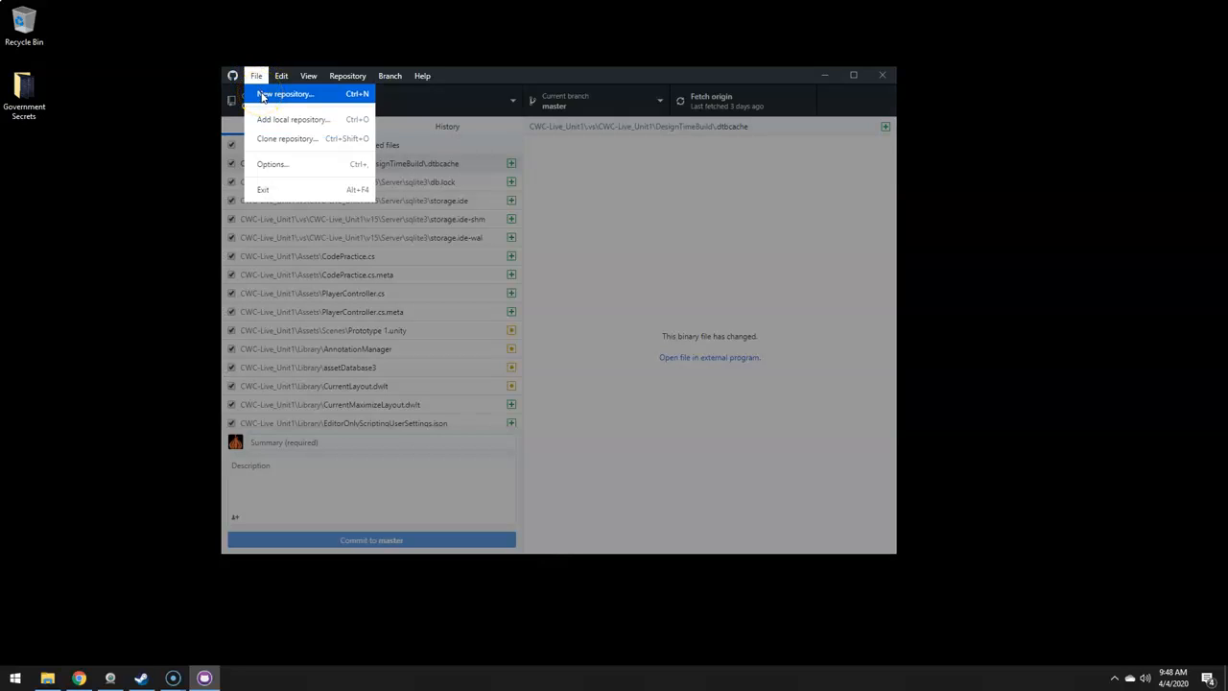
pyautogui.click(262, 96)
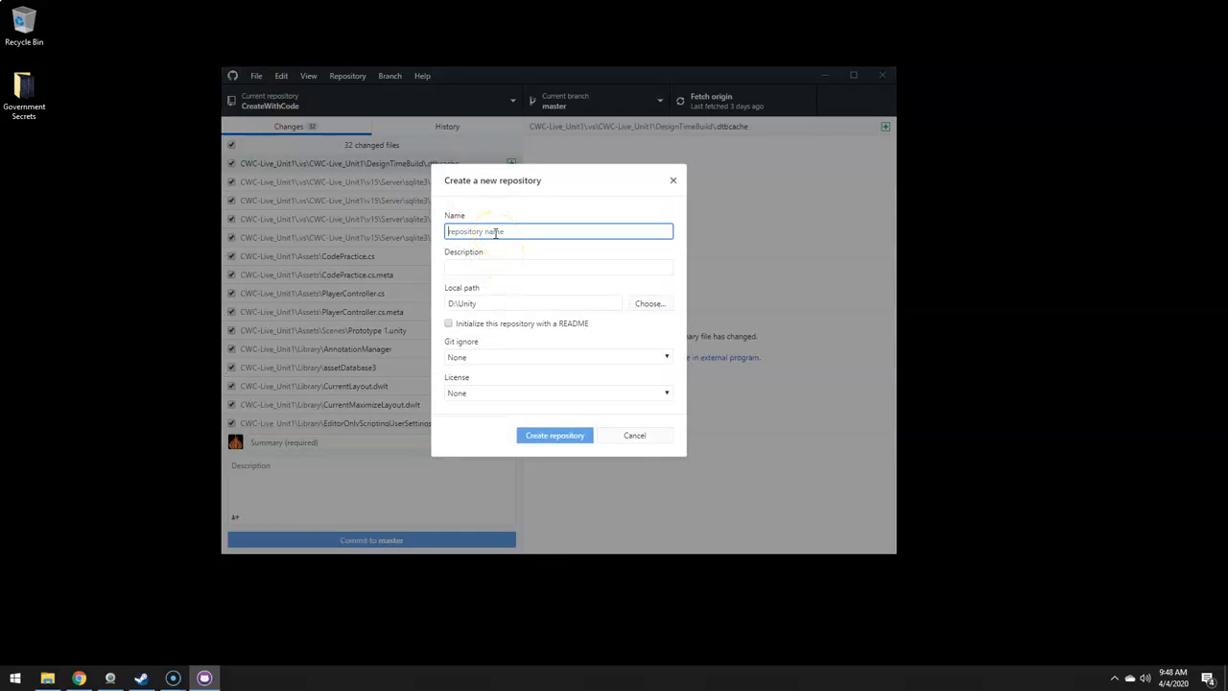
pyautogui.write('D')
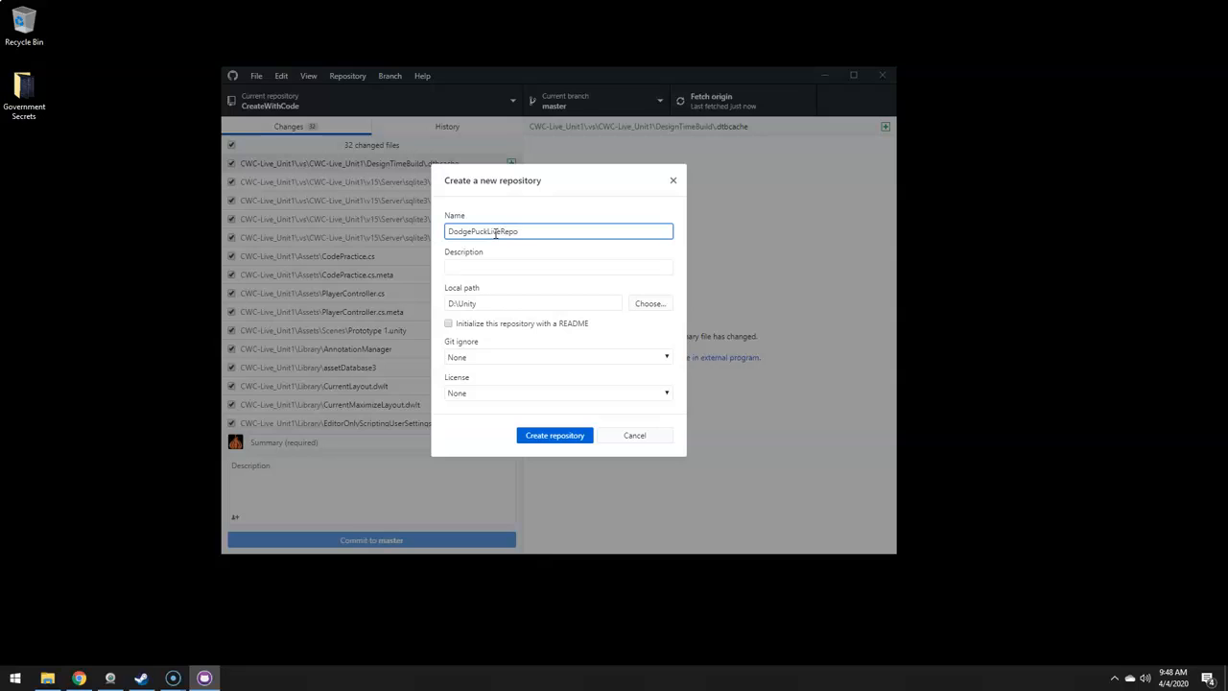
pyautogui.write('odgePuckLiveRepo')
pyautogui.click(488, 269)
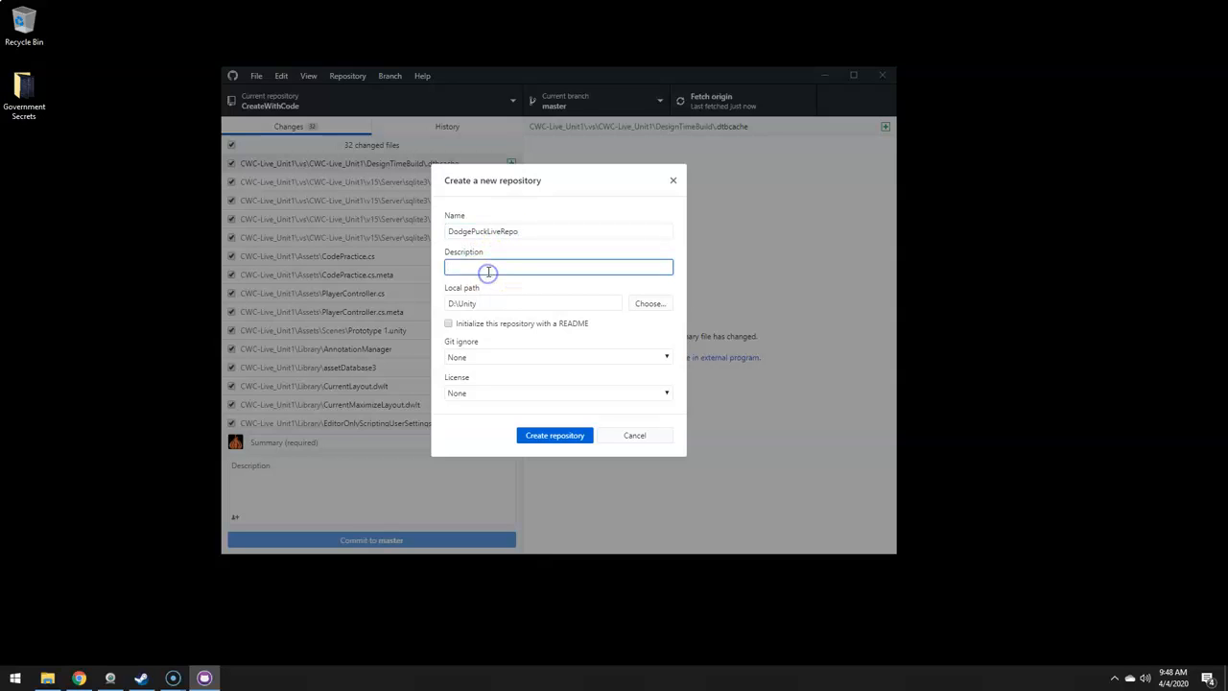
# Set the new repository's local path to the Desktop folder
pyautogui.click(650, 304)
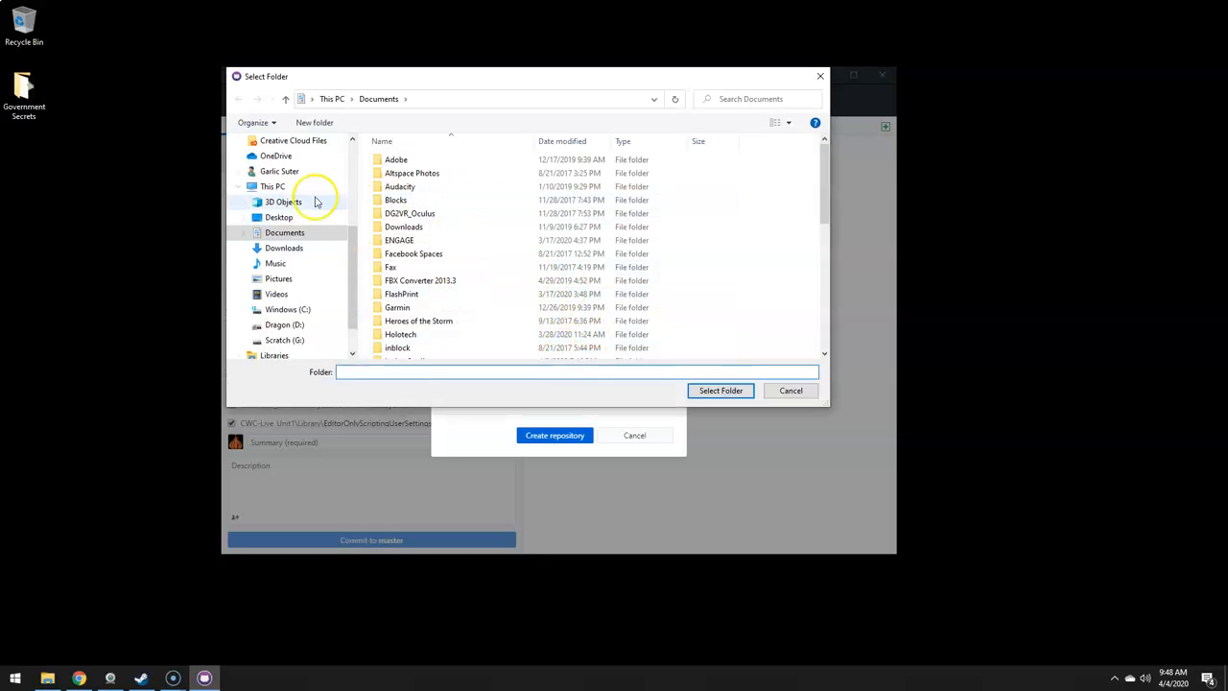
pyautogui.click(275, 220)
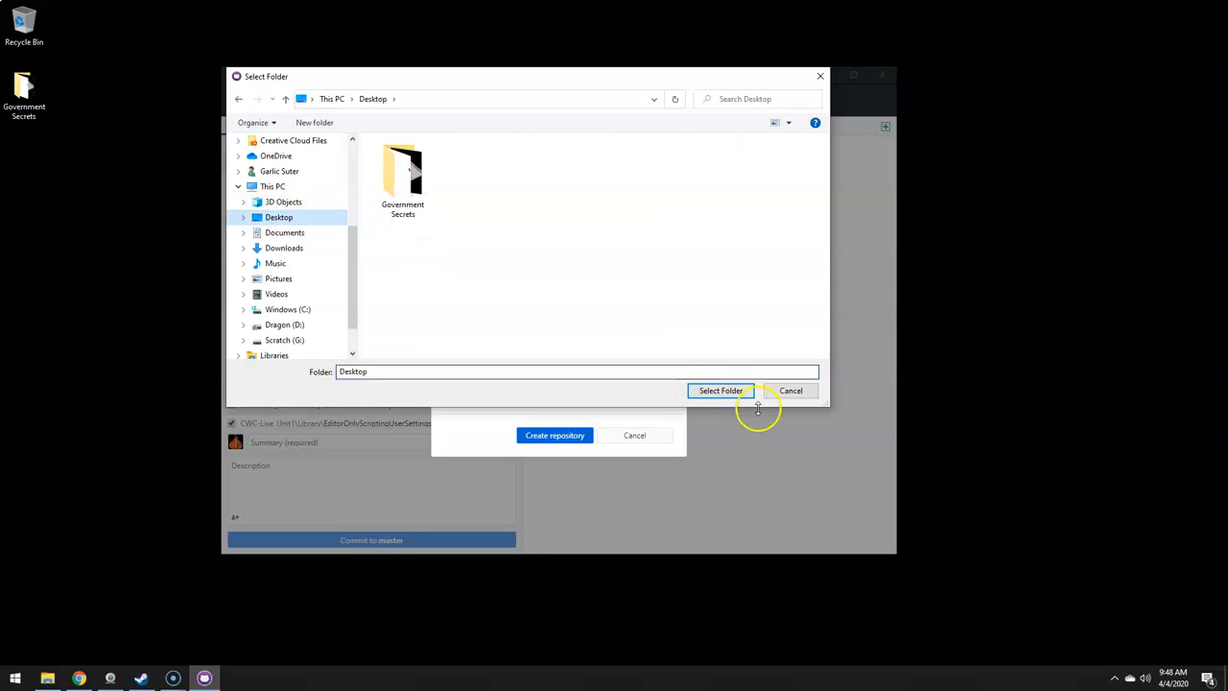
pyautogui.click(736, 392)
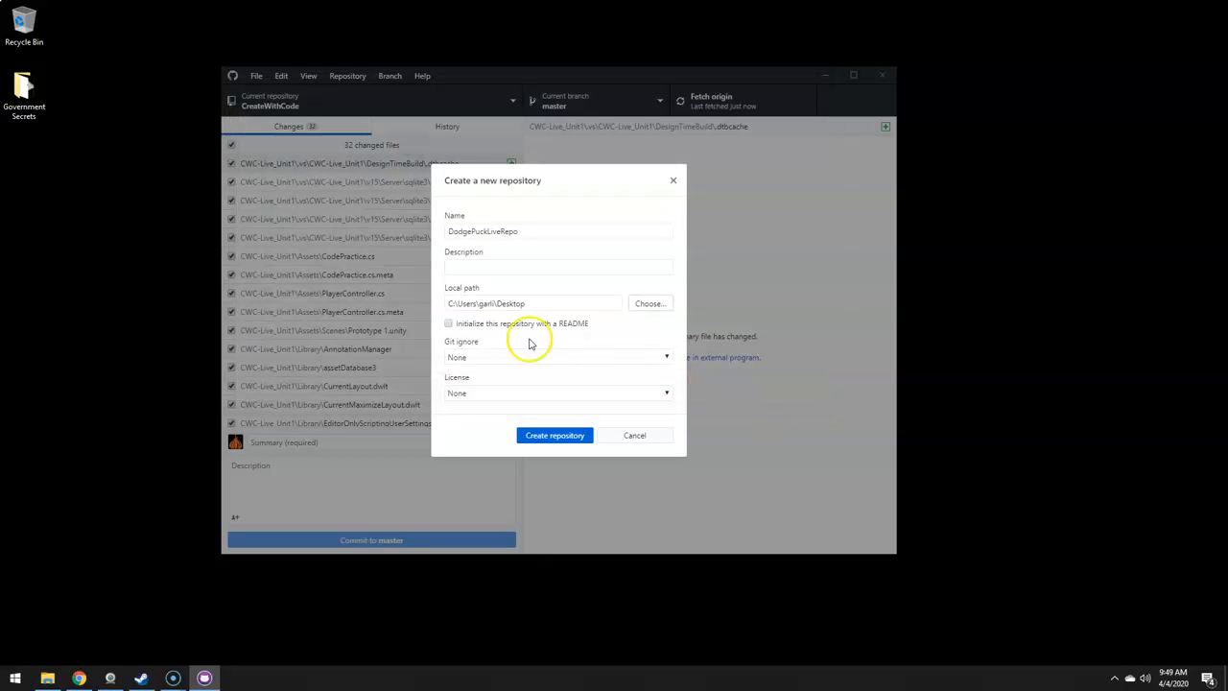
# Choose the Unity Git ignore template with no license and create the repository
pyautogui.click(455, 362)
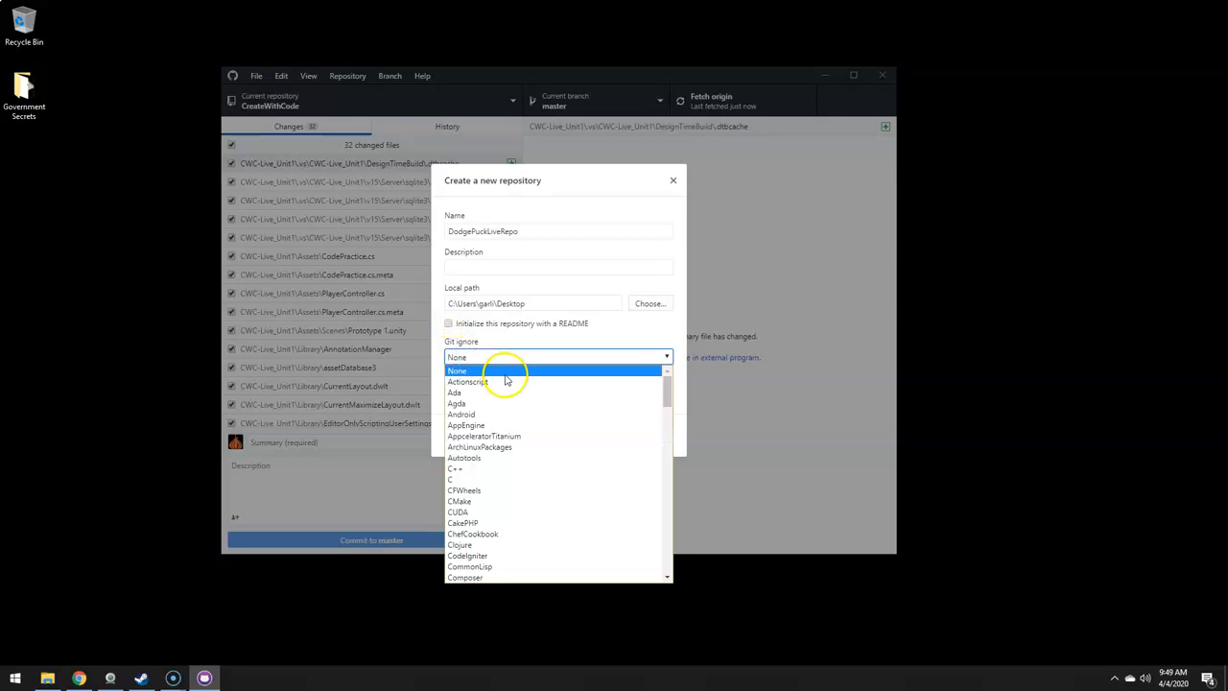
pyautogui.press('u')
pyautogui.scroll(-4, 494, 465)
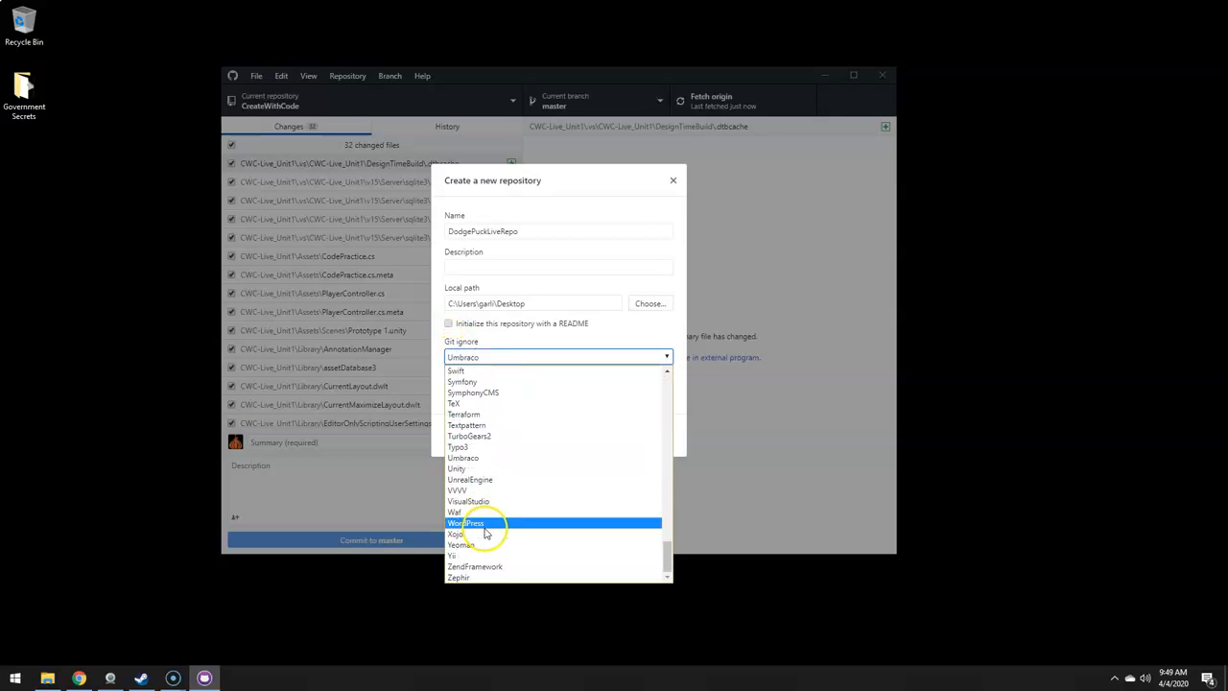
pyautogui.click(483, 470)
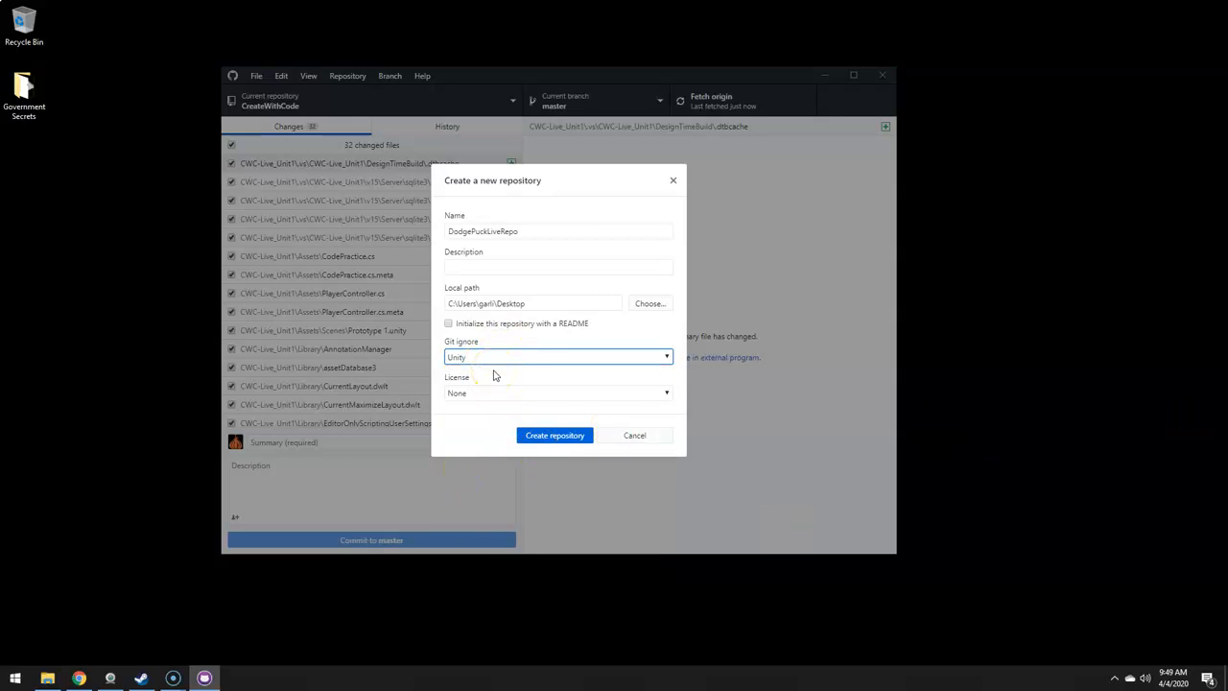
pyautogui.click(549, 436)
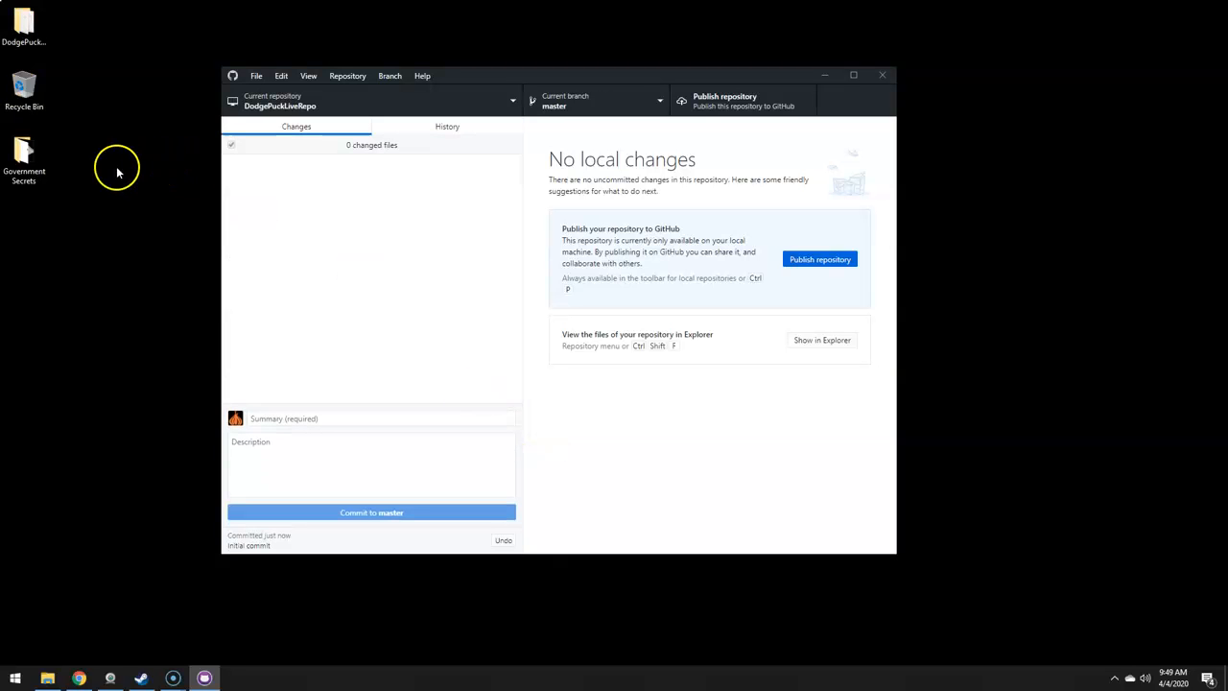
# Open the DodgePuckLiveRepo folder from the desktop and place its window below the repository's changes list
pyautogui.moveTo(26, 19); pyautogui.dragTo(126, 48)
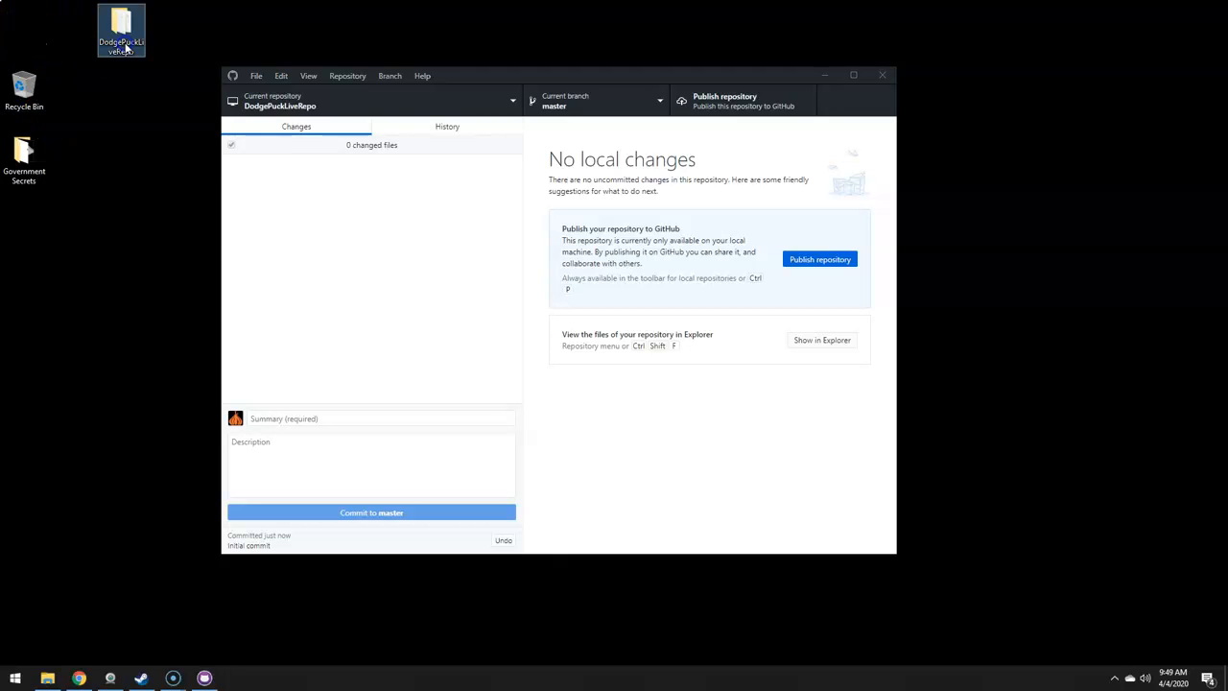
pyautogui.doubleClick(121, 27)
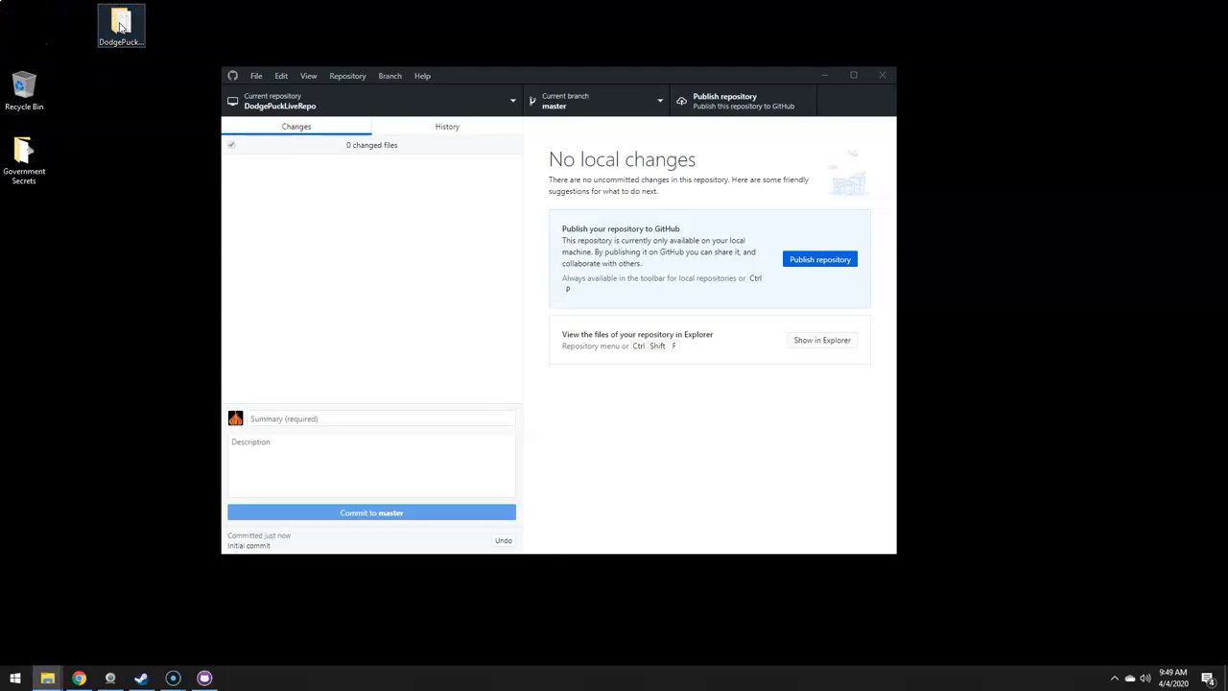
pyautogui.moveTo(1227, 23); pyautogui.dragTo(392, 66)
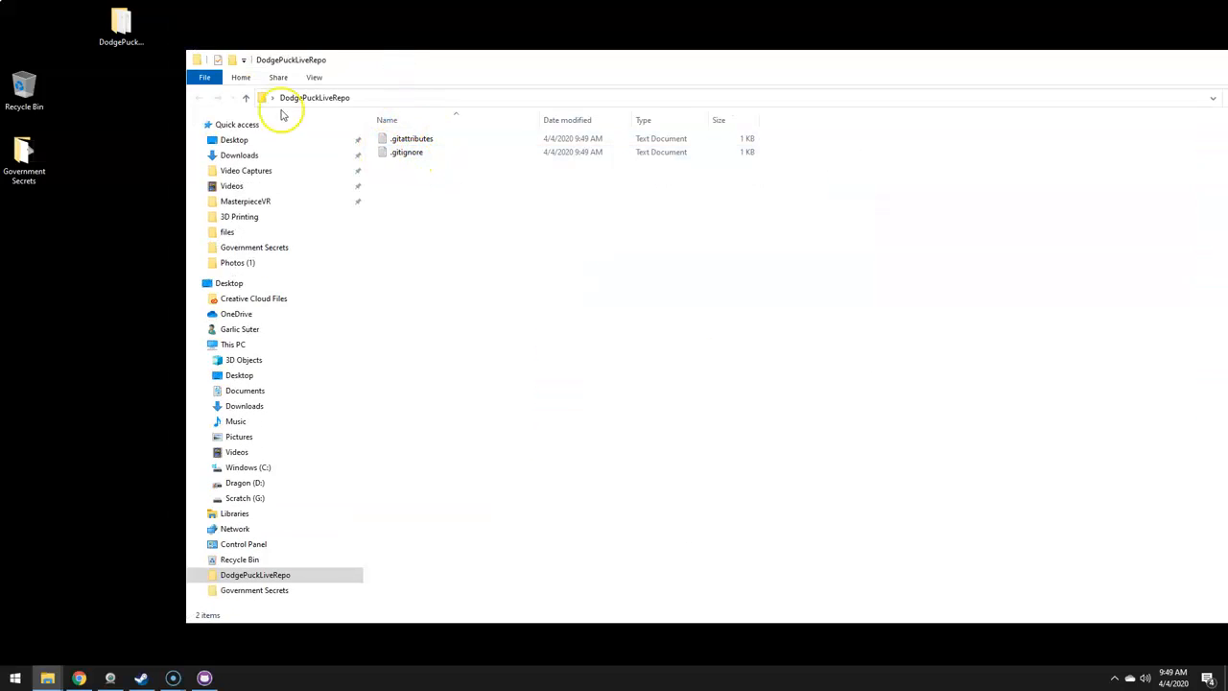
pyautogui.moveTo(364, 60); pyautogui.dragTo(285, 220)
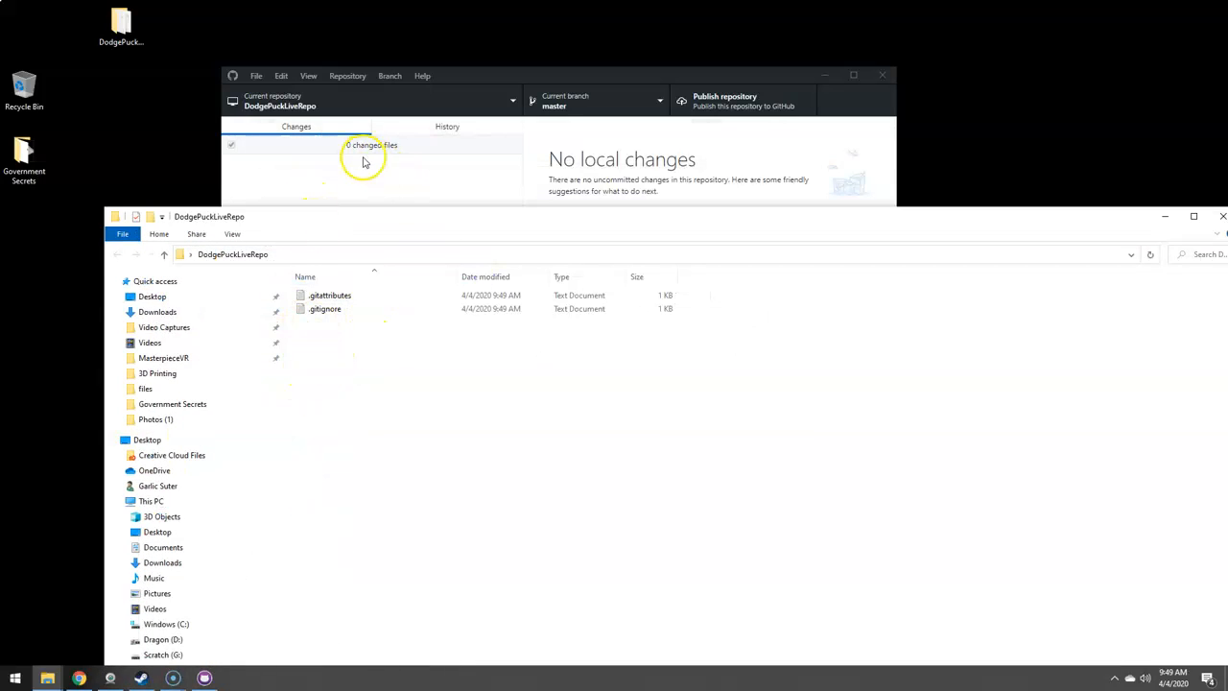
# Create a new text document named test in the DodgePuckLiveRepo folder
pyautogui.rightClick(339, 362)
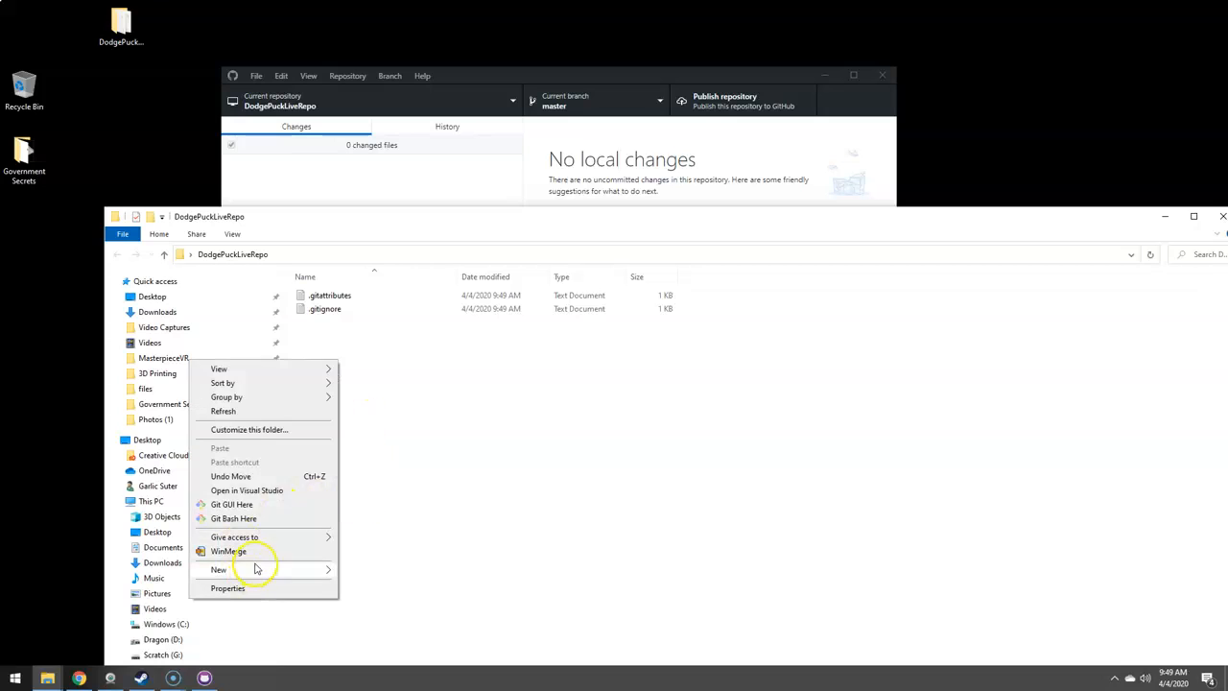
pyautogui.click(256, 569)
pyautogui.click(382, 540)
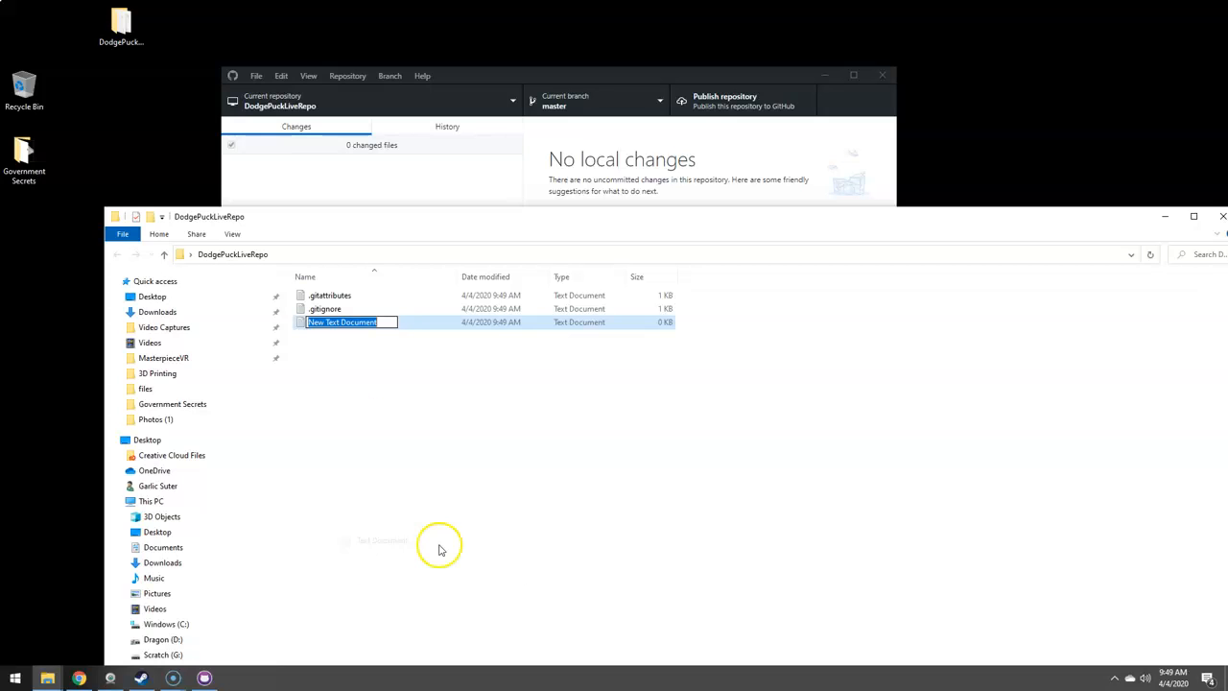
pyautogui.write('test')
pyautogui.press('Return')
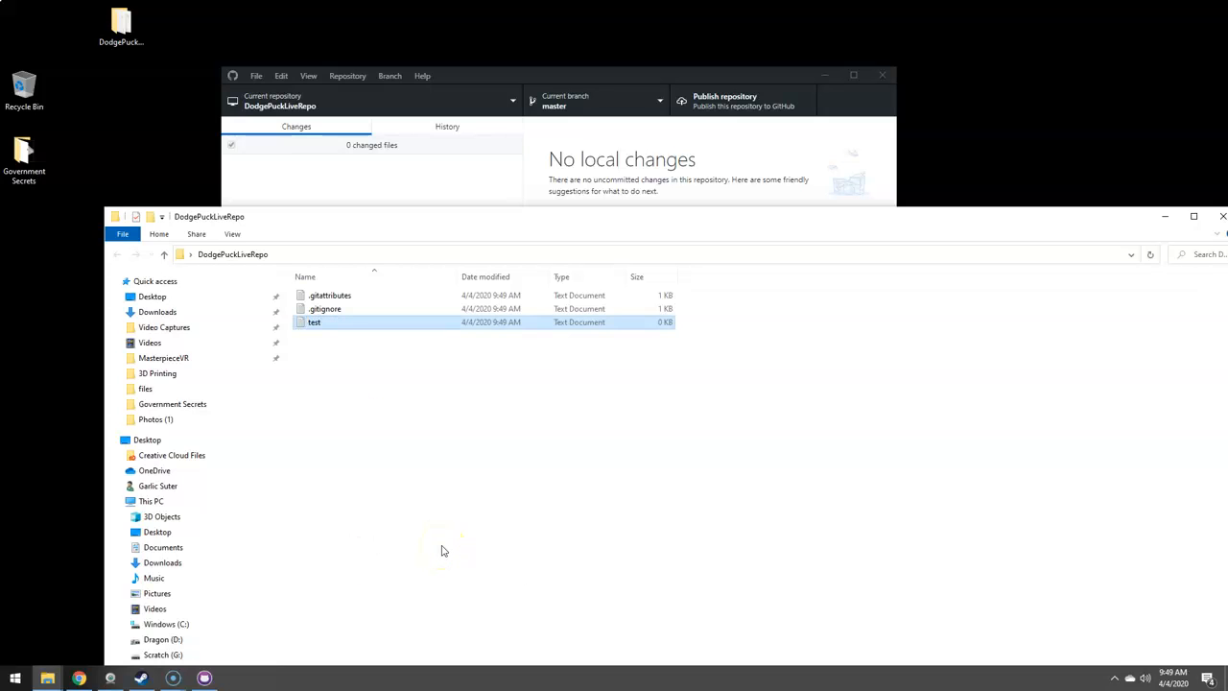
# Commit the new test.txt file to master in GitHub Desktop with the summary "added test doc"
pyautogui.click(494, 76)
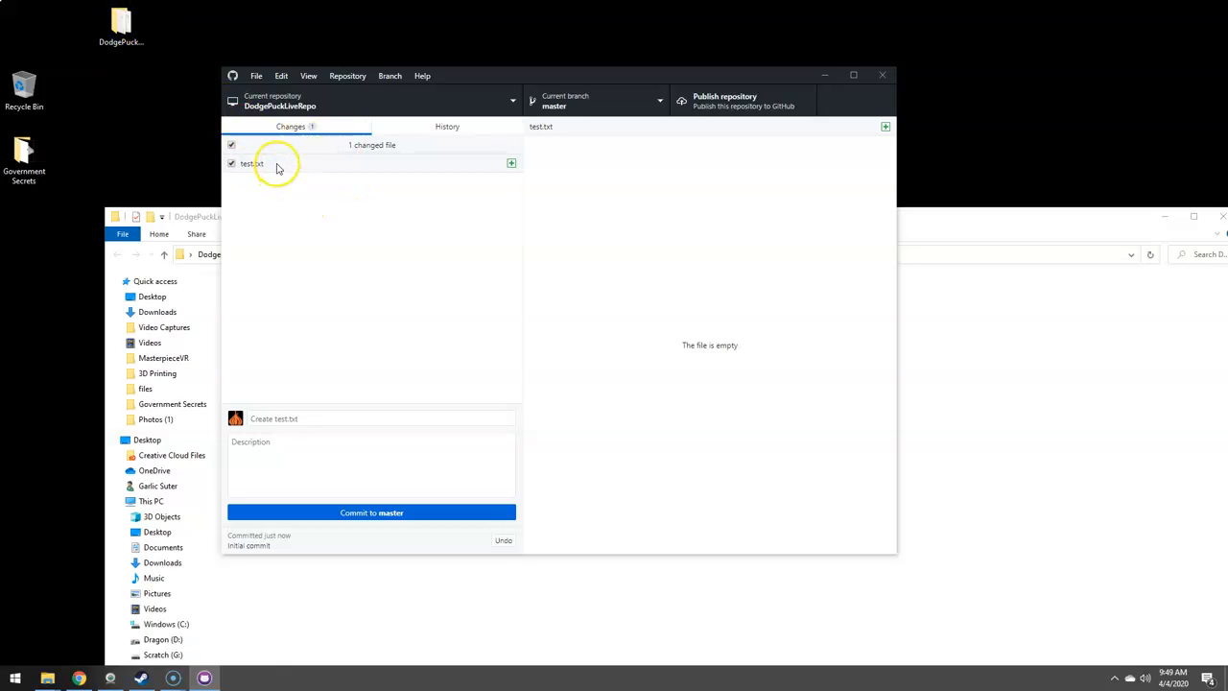
pyautogui.click(281, 417)
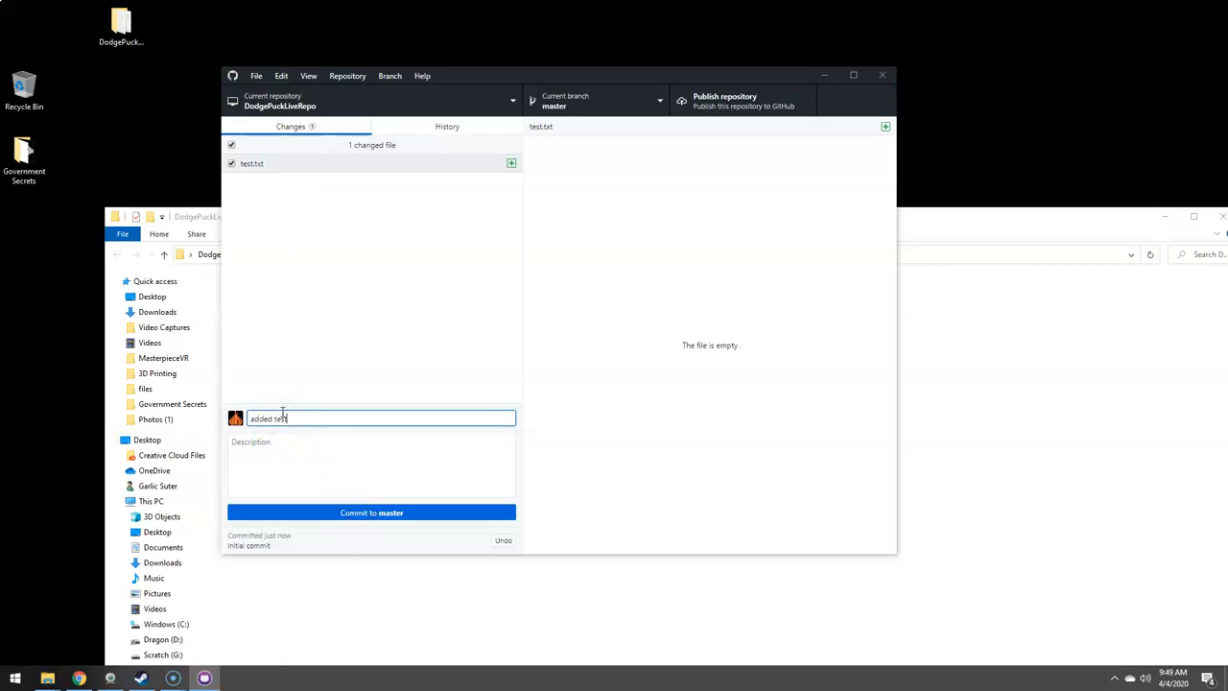
pyautogui.click(397, 513)
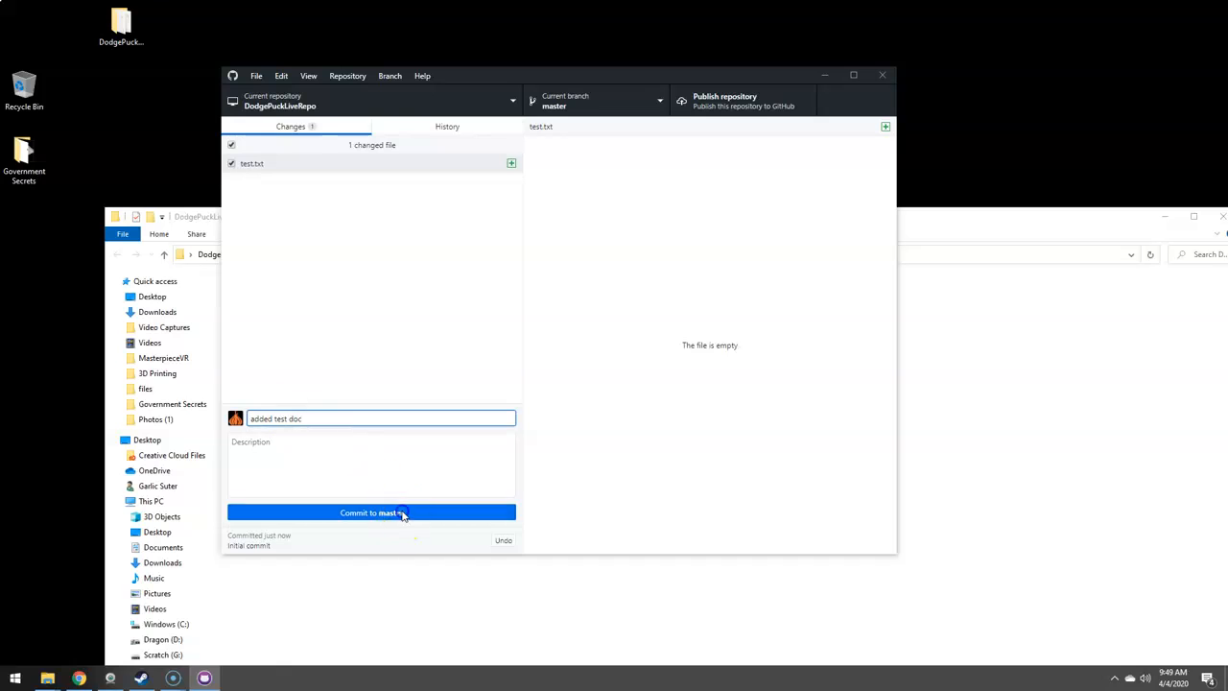
# Publish DodgePuckLiveRepo to GitHub.com with the code not kept private and no organization
pyautogui.moveTo(461, 76); pyautogui.dragTo(650, 80)
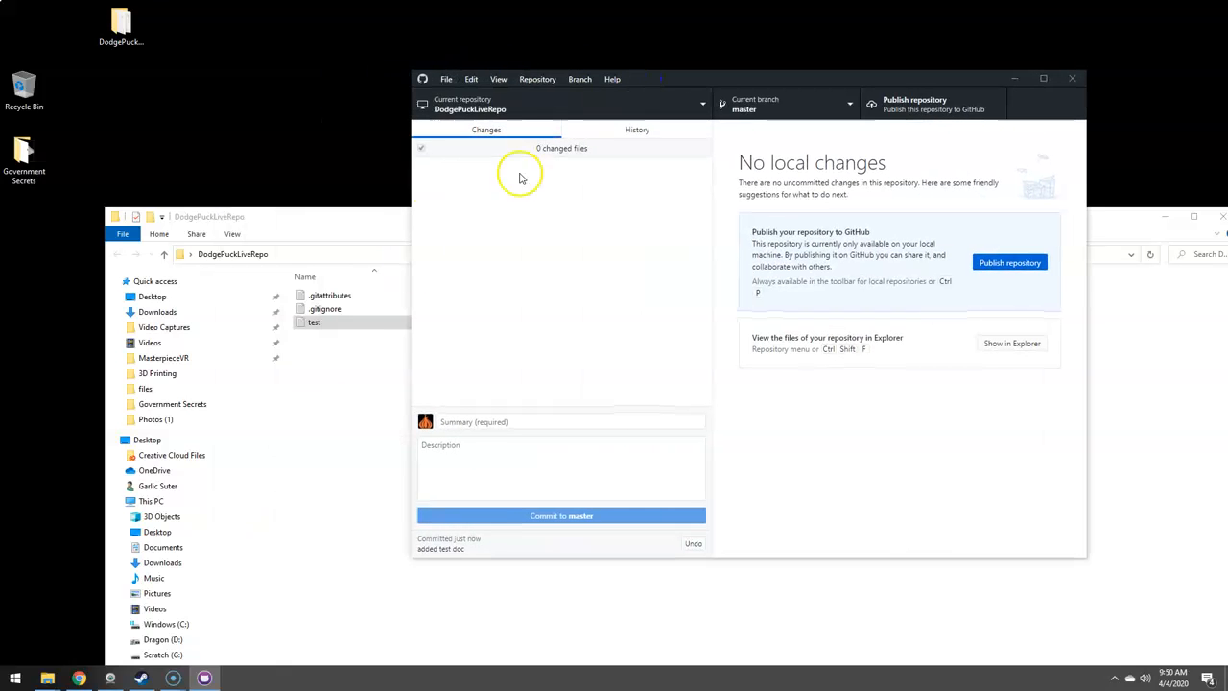
pyautogui.click(312, 324)
pyautogui.click(896, 108)
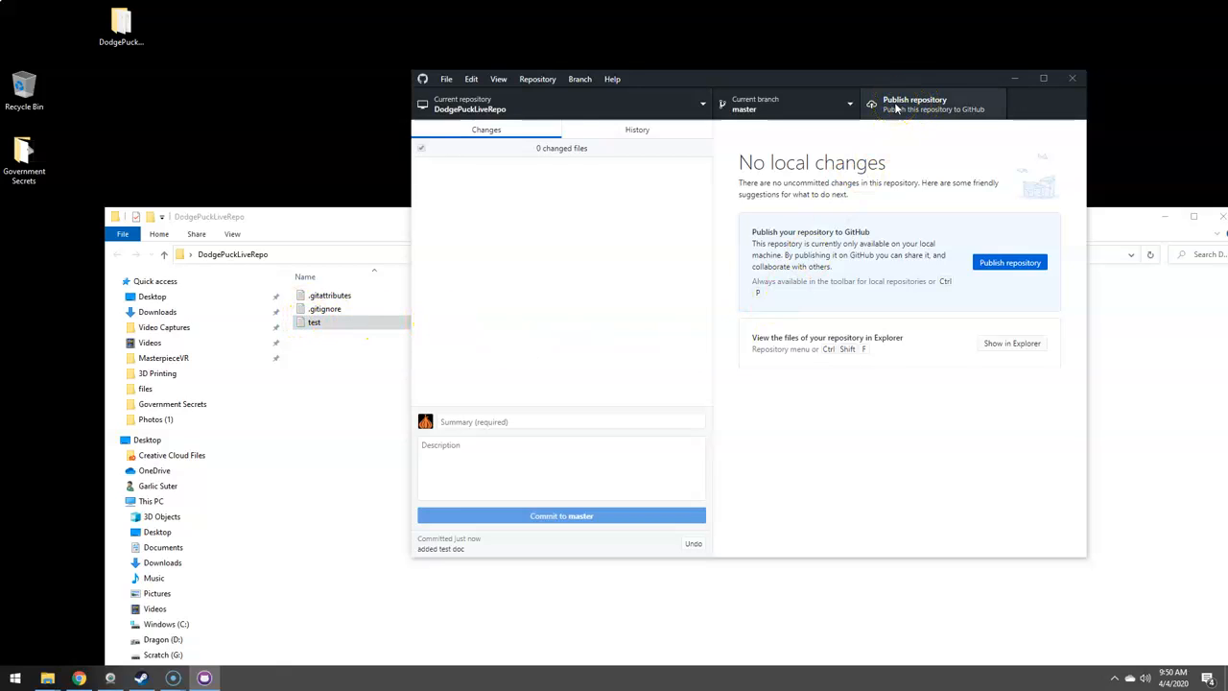
pyautogui.click(896, 108)
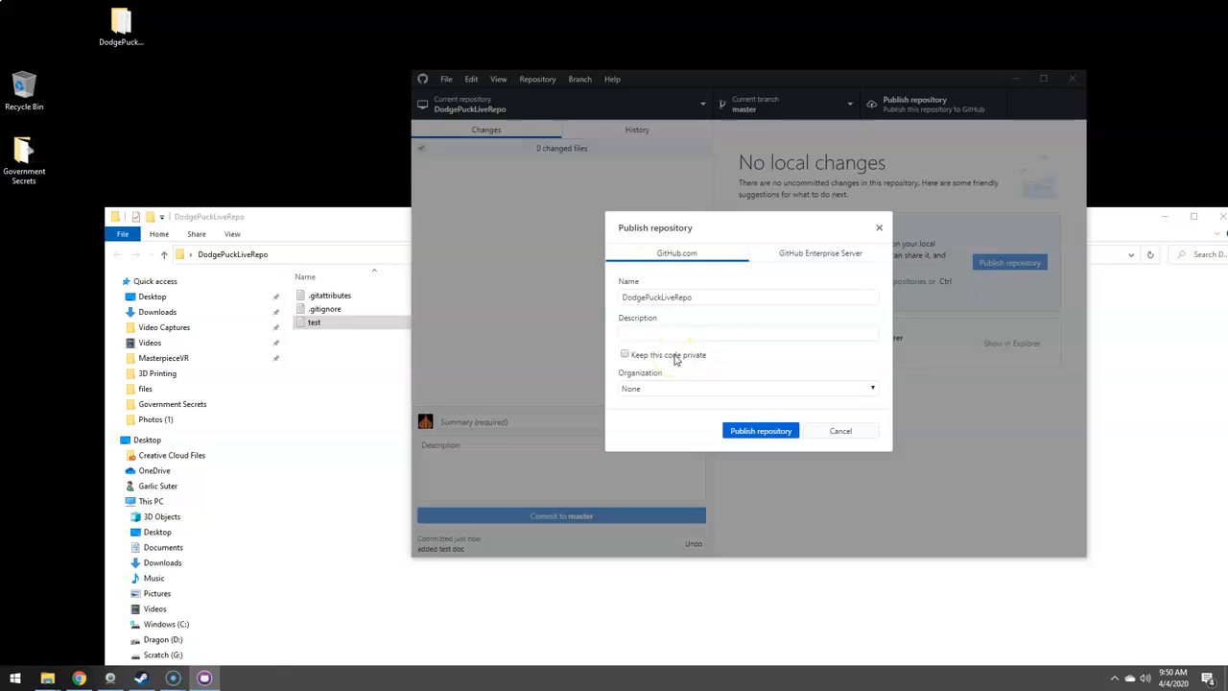
pyautogui.click(758, 432)
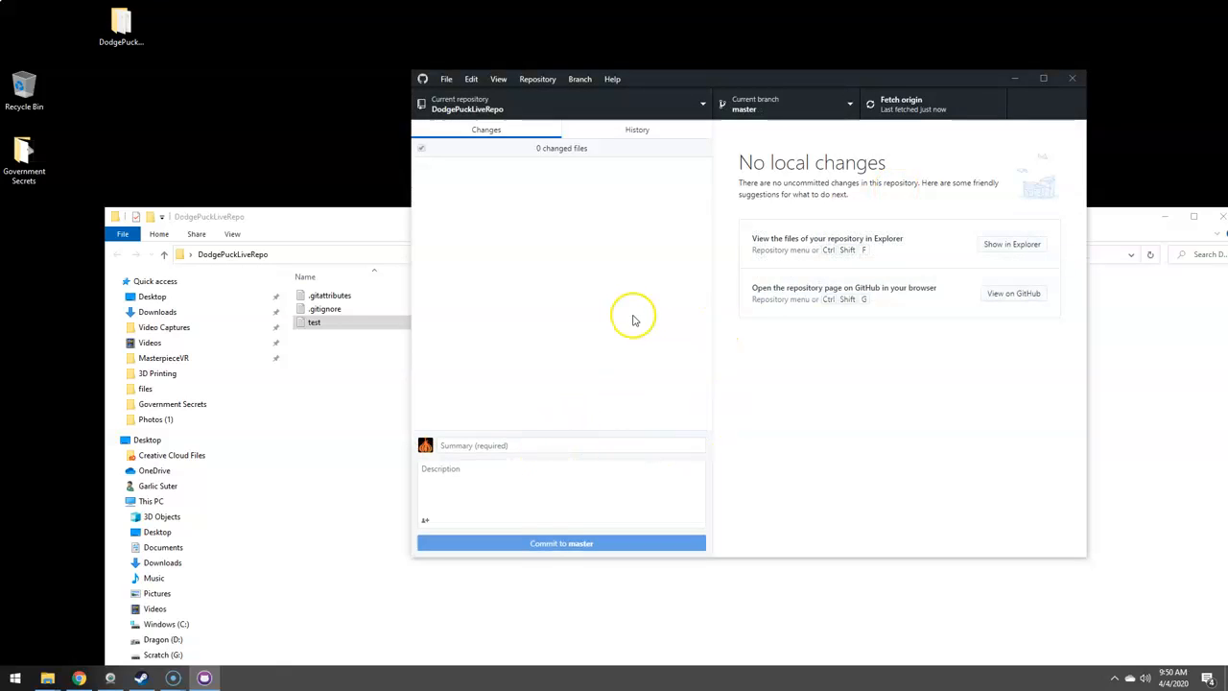
# Switch to Chrome and open the DodgePuckLiveRepo page from the GitHub repositories list to check its files
pyautogui.moveTo(1227, 158); pyautogui.dragTo(807, 52)
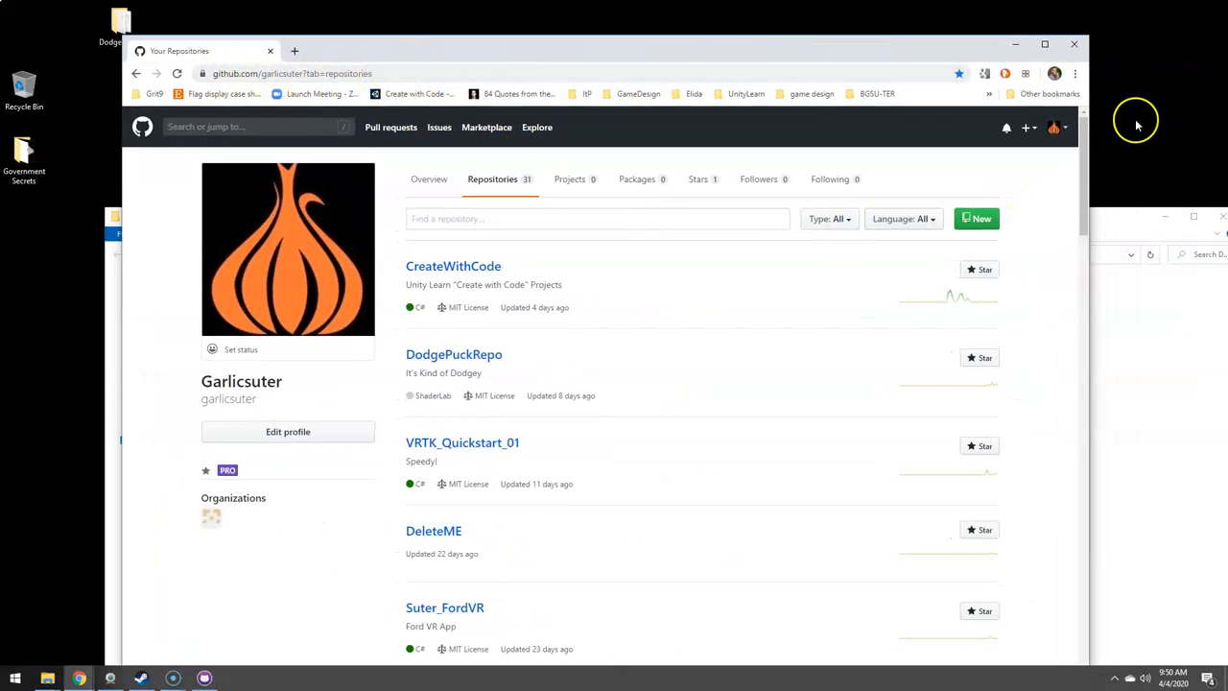
pyautogui.click(1056, 127)
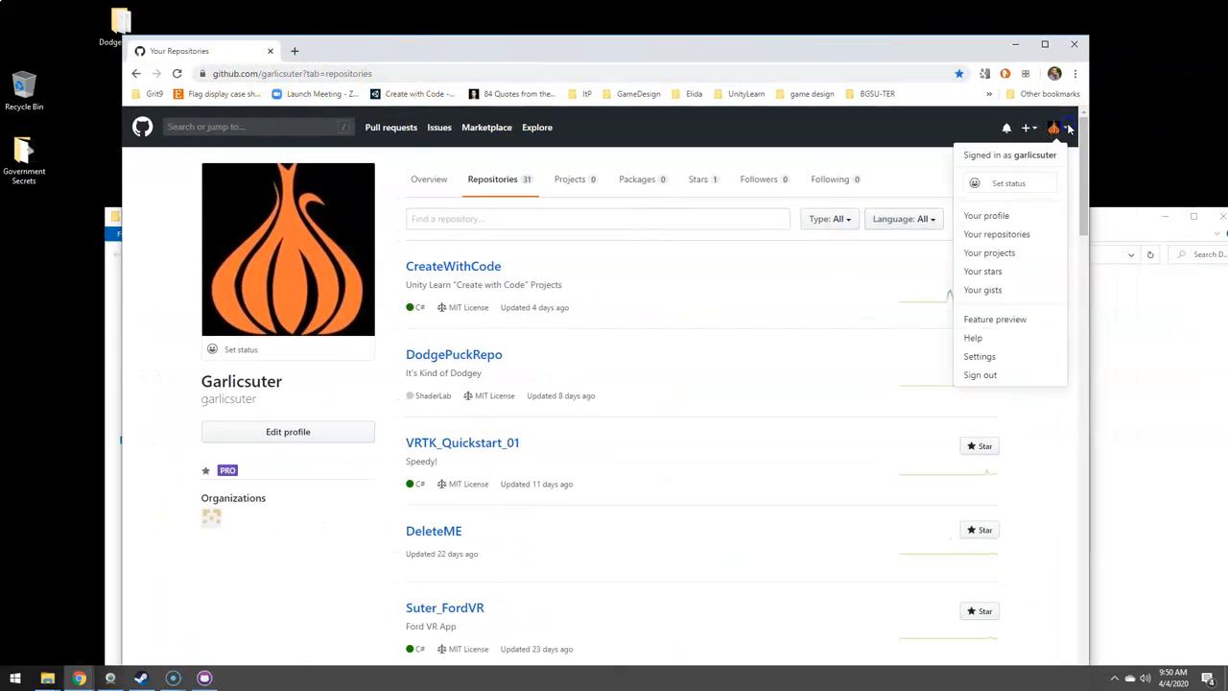
pyautogui.click(1014, 236)
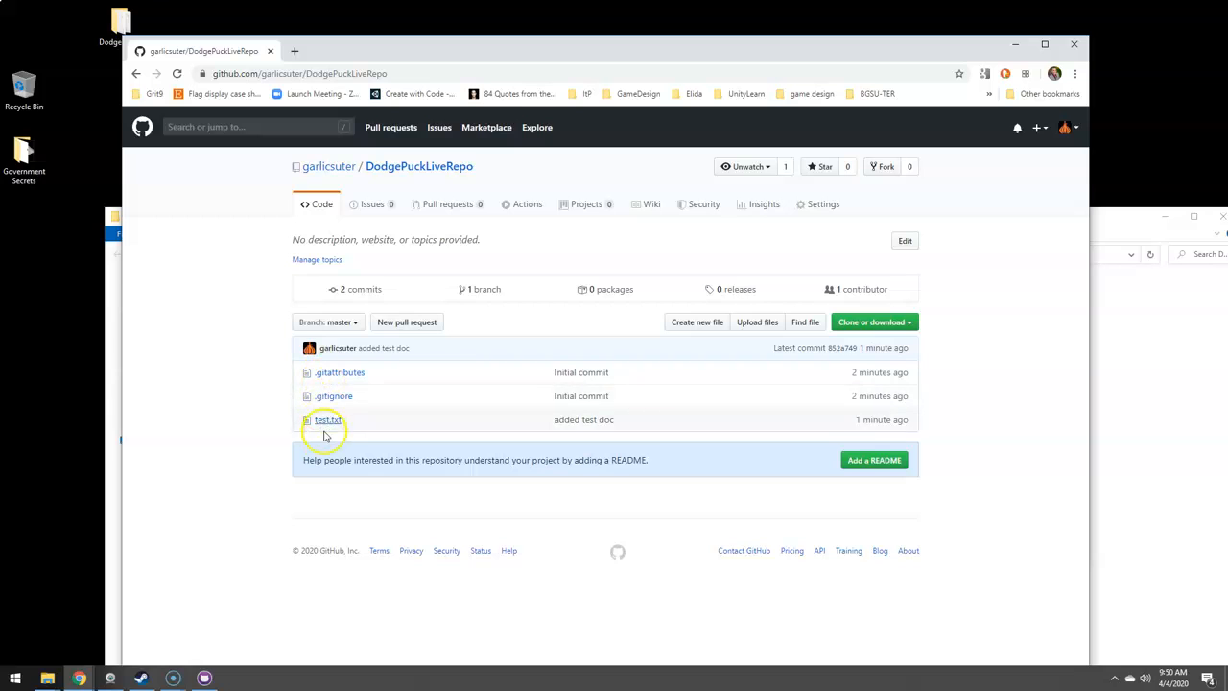
# Move the browser window aside and open the DodgePuckLive project folder in D:\Unity in File Explorer
pyautogui.moveTo(431, 41); pyautogui.dragTo(837, 59)
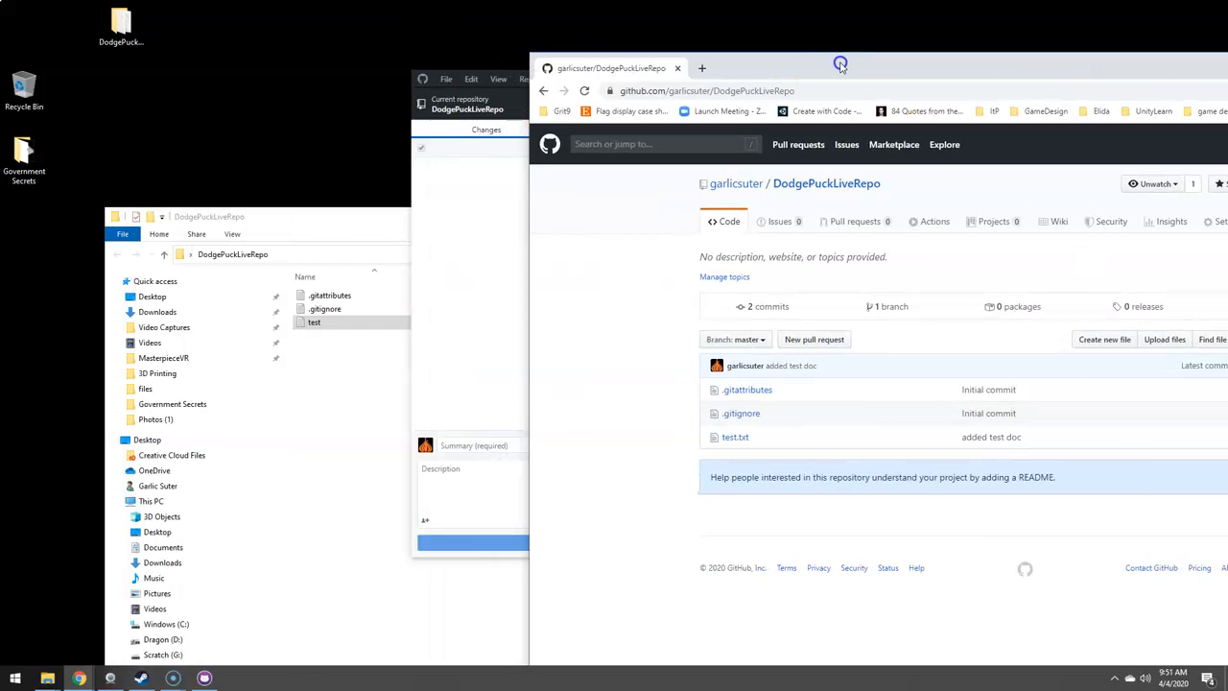
pyautogui.moveTo(340, 214); pyautogui.dragTo(339, 129)
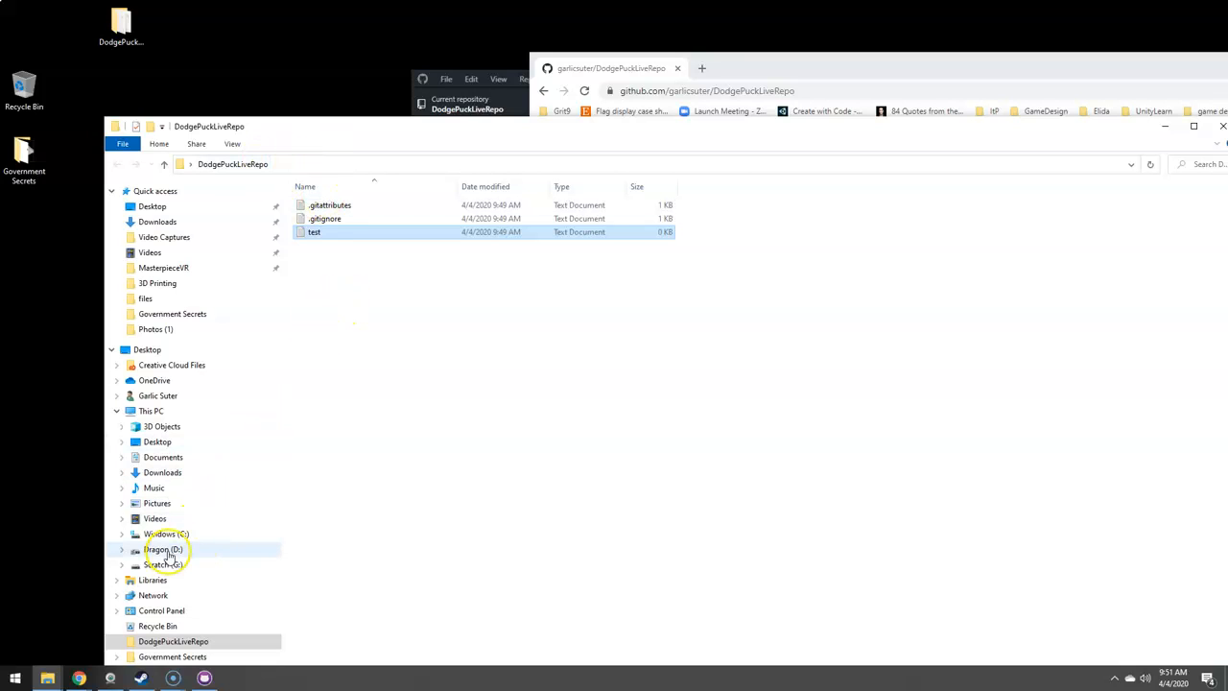
pyautogui.click(167, 554)
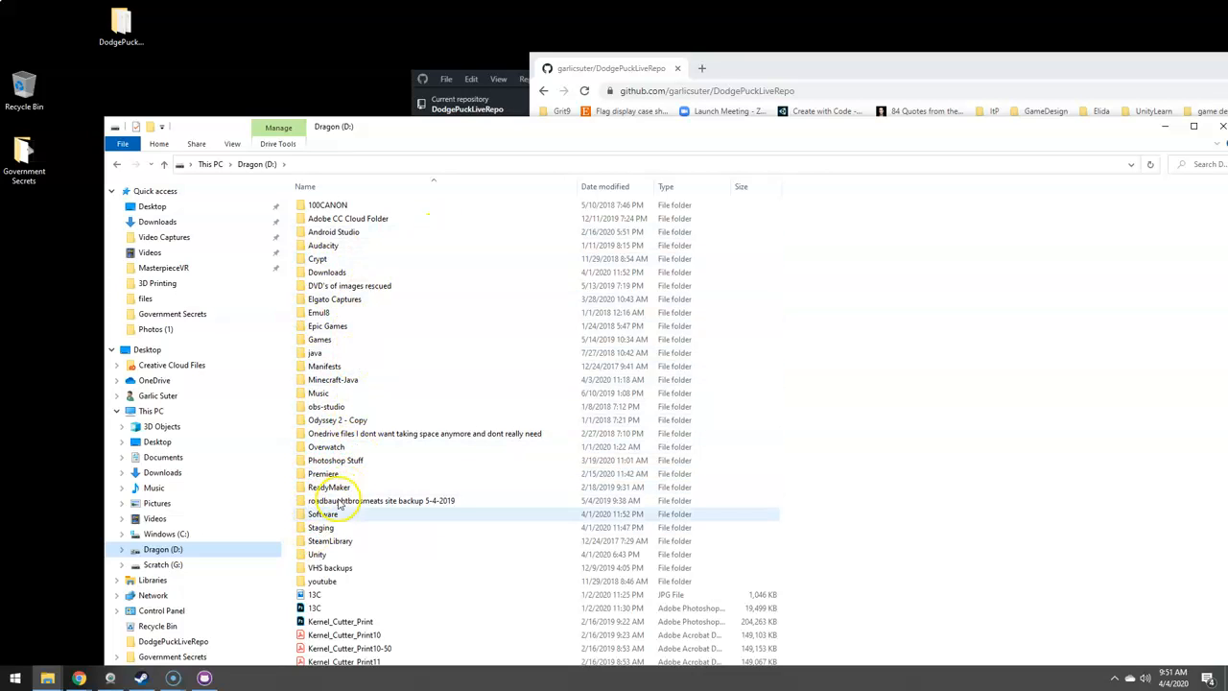
pyautogui.doubleClick(316, 555)
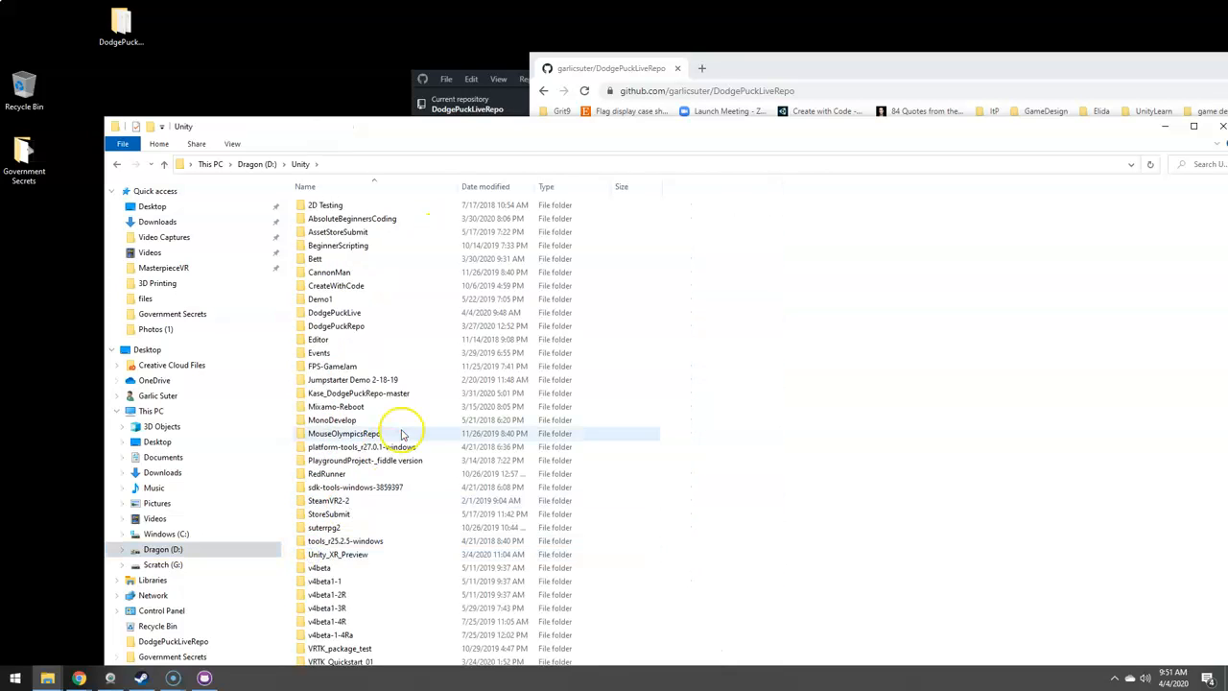
pyautogui.doubleClick(349, 316)
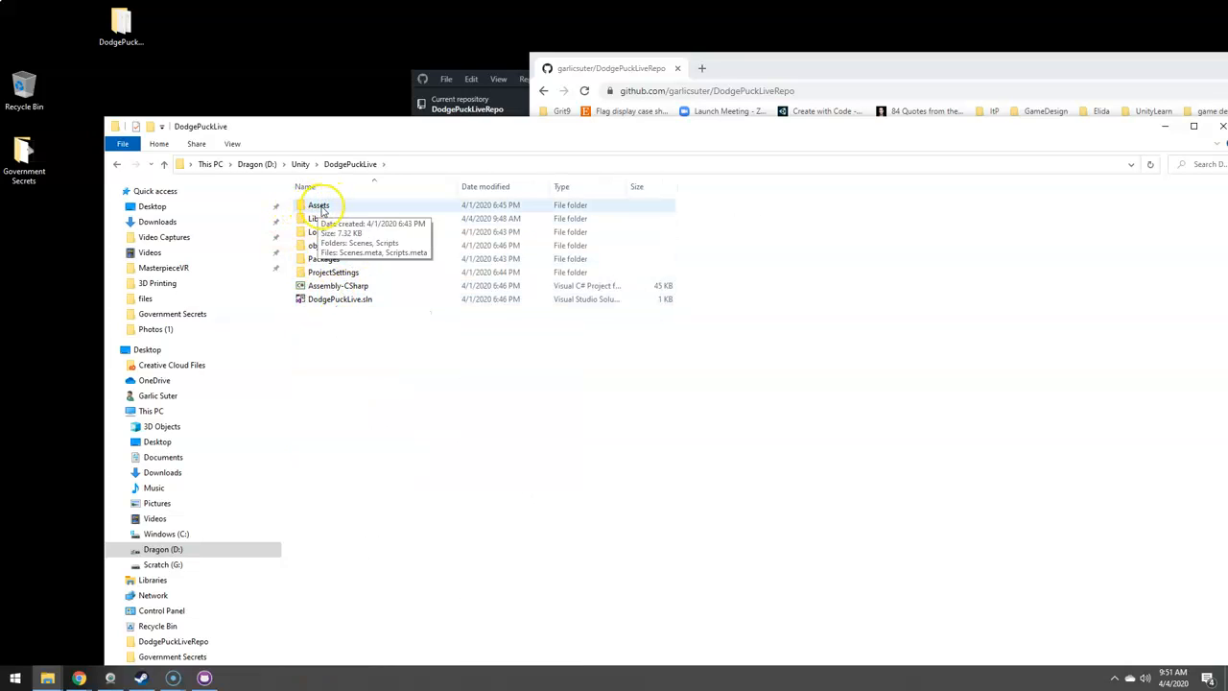
# Copy all contents of the DodgePuckLive folder into the DodgePuckLiveRepo folder on the desktop and open that folder
pyautogui.moveTo(391, 357); pyautogui.dragTo(297, 198)
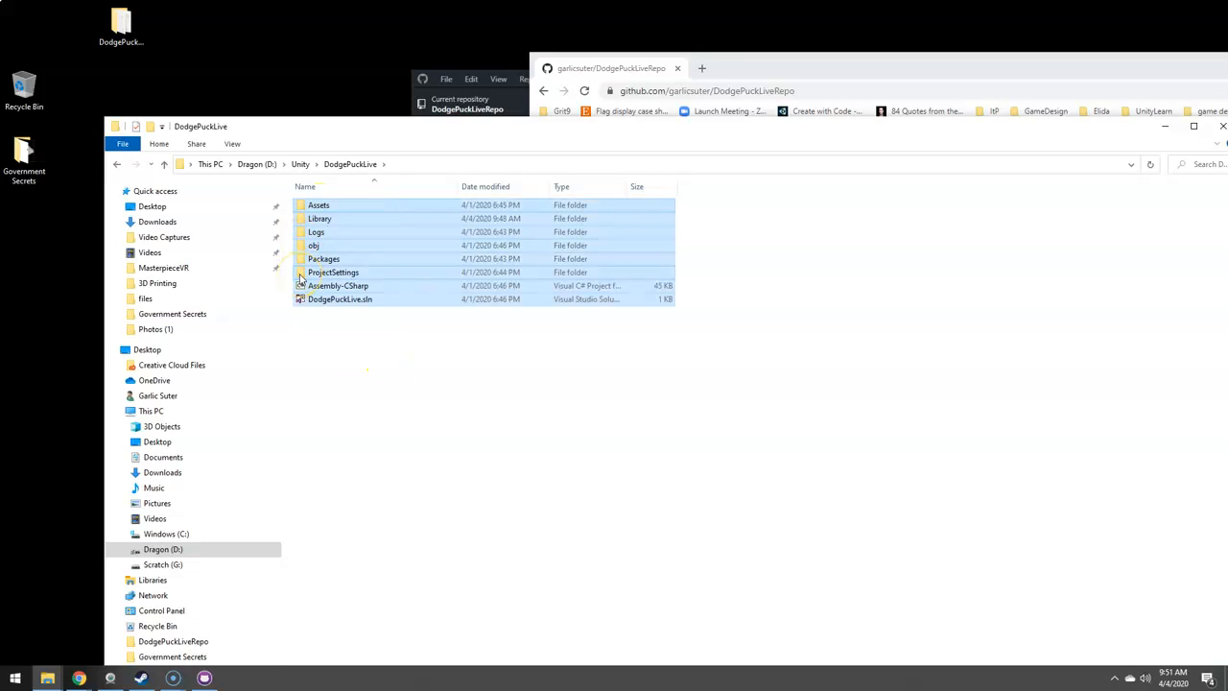
pyautogui.moveTo(301, 278)
pyautogui.mouseDown()
pyautogui.moveTo(329, 186)
pyautogui.moveTo(348, 170)
pyautogui.moveTo(238, 129)
pyautogui.moveTo(116, 29)
pyautogui.mouseUp()
pyautogui.doubleClick(117, 28)
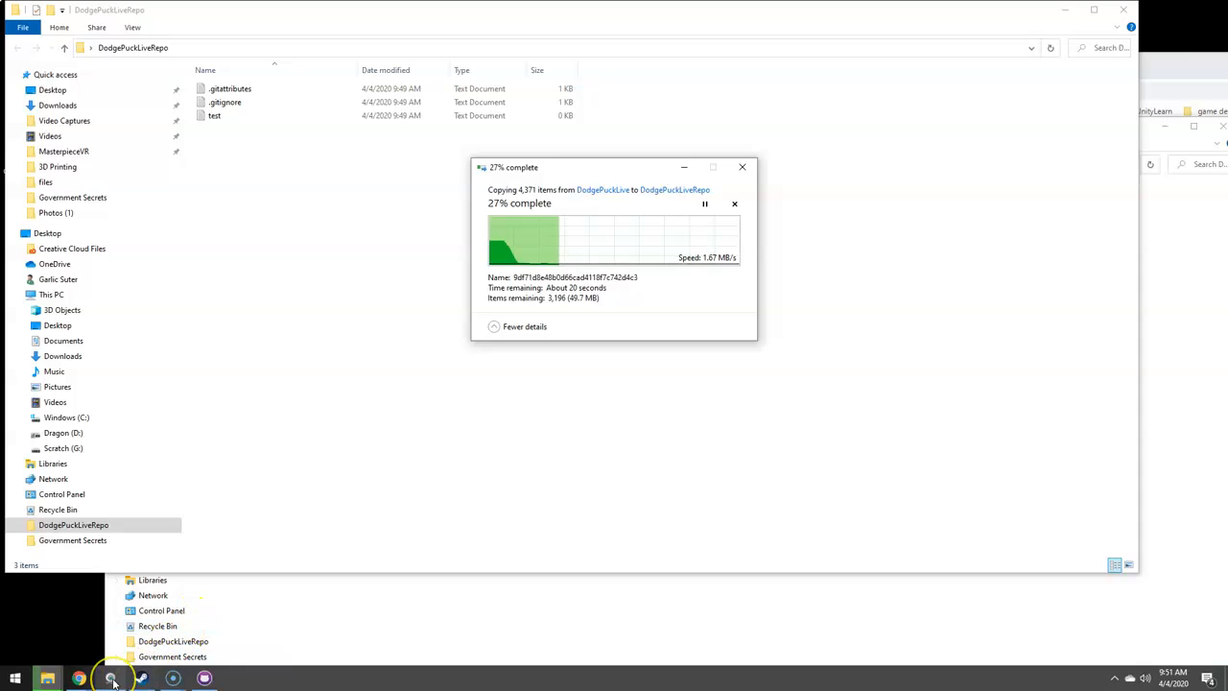
# Launch Unity Hub, look over its project list, and minimize its window
pyautogui.moveTo(113, 682)
pyautogui.press('super')
pyautogui.write('unity')
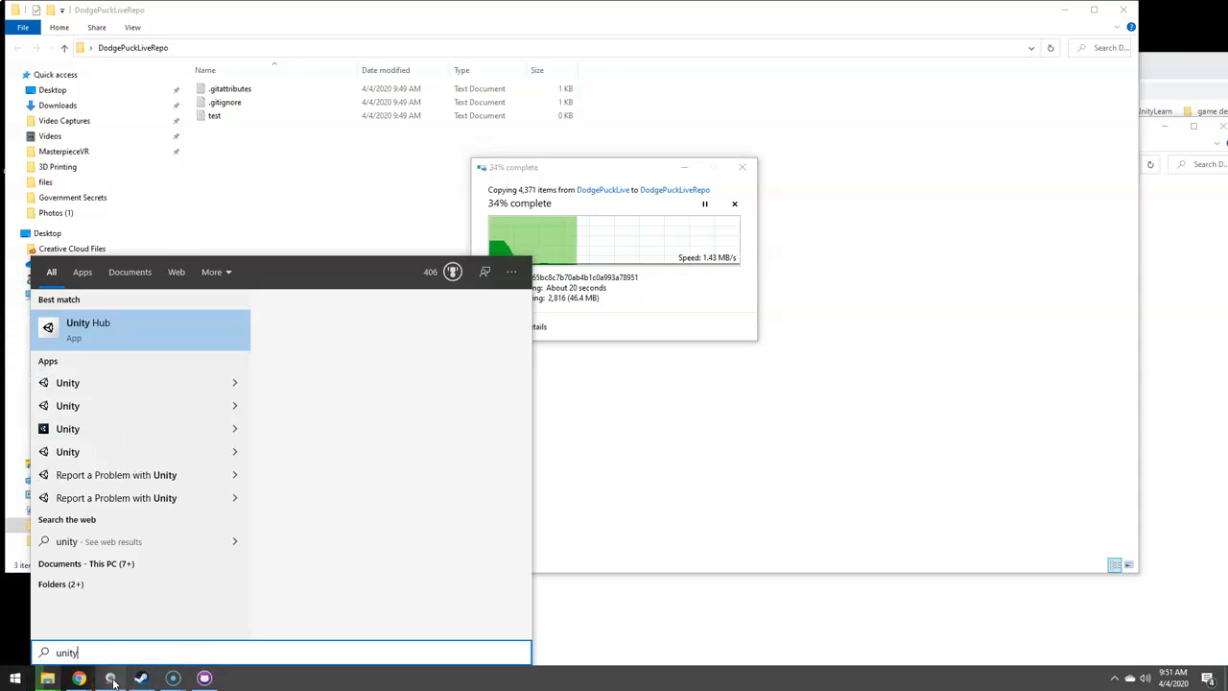
pyautogui.press('Return')
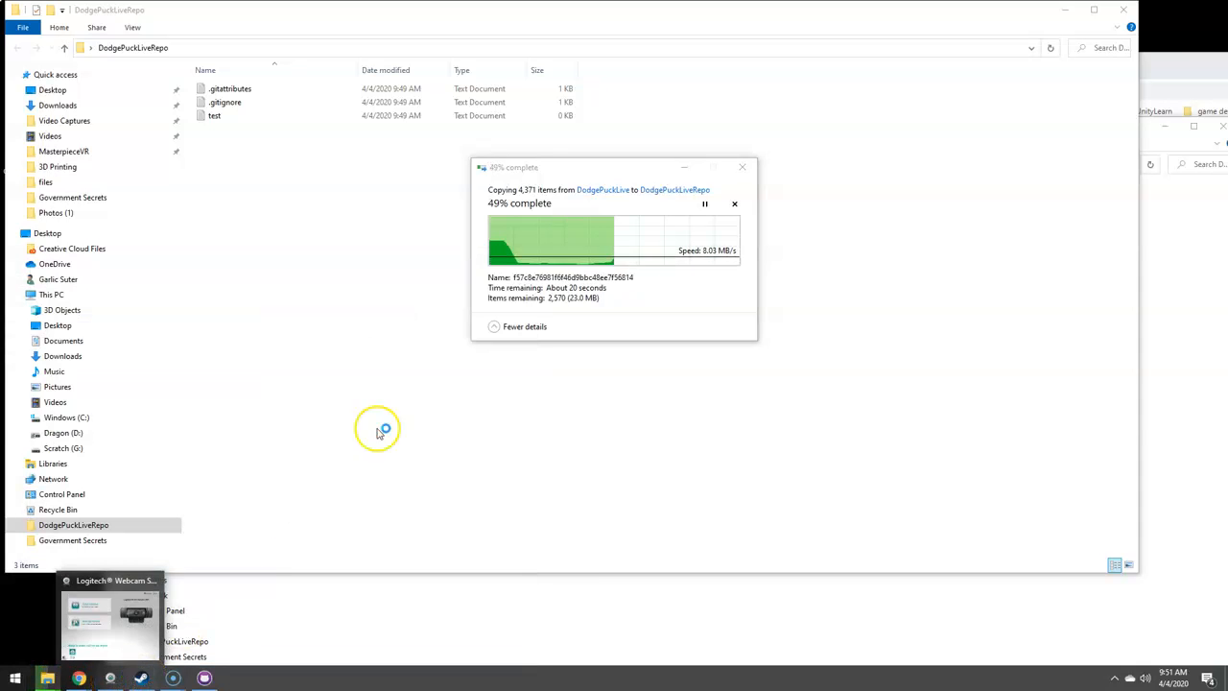
pyautogui.moveTo(531, 82); pyautogui.dragTo(386, 302)
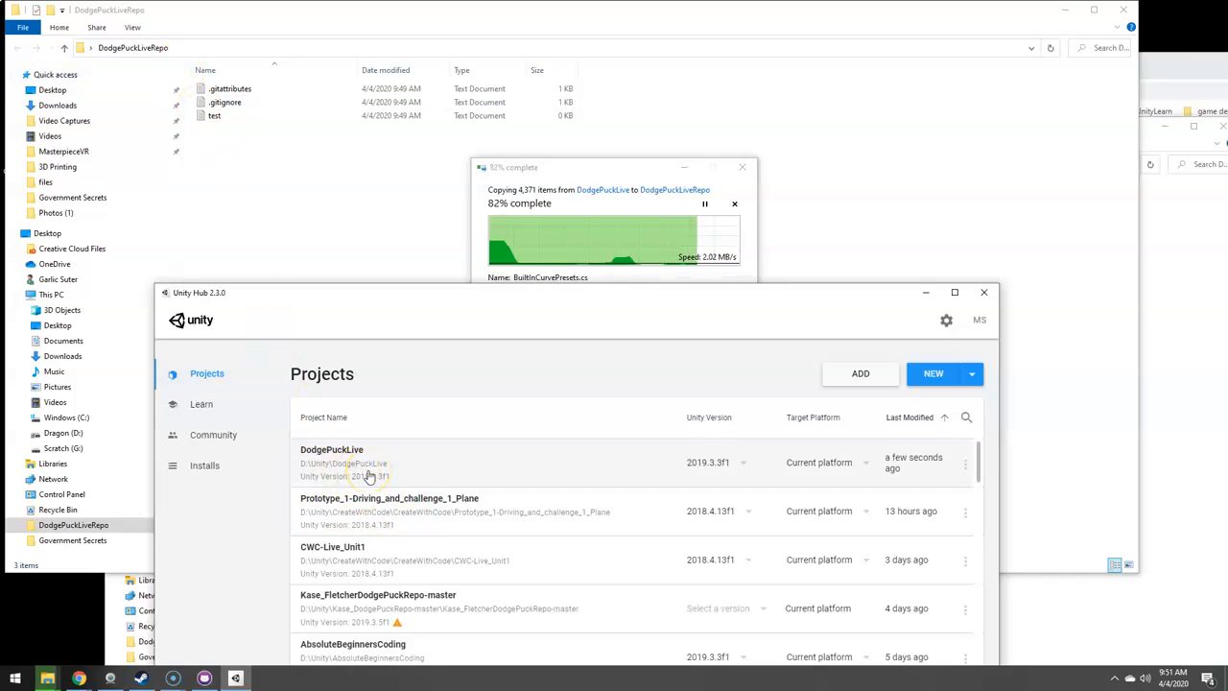
pyautogui.click(926, 291)
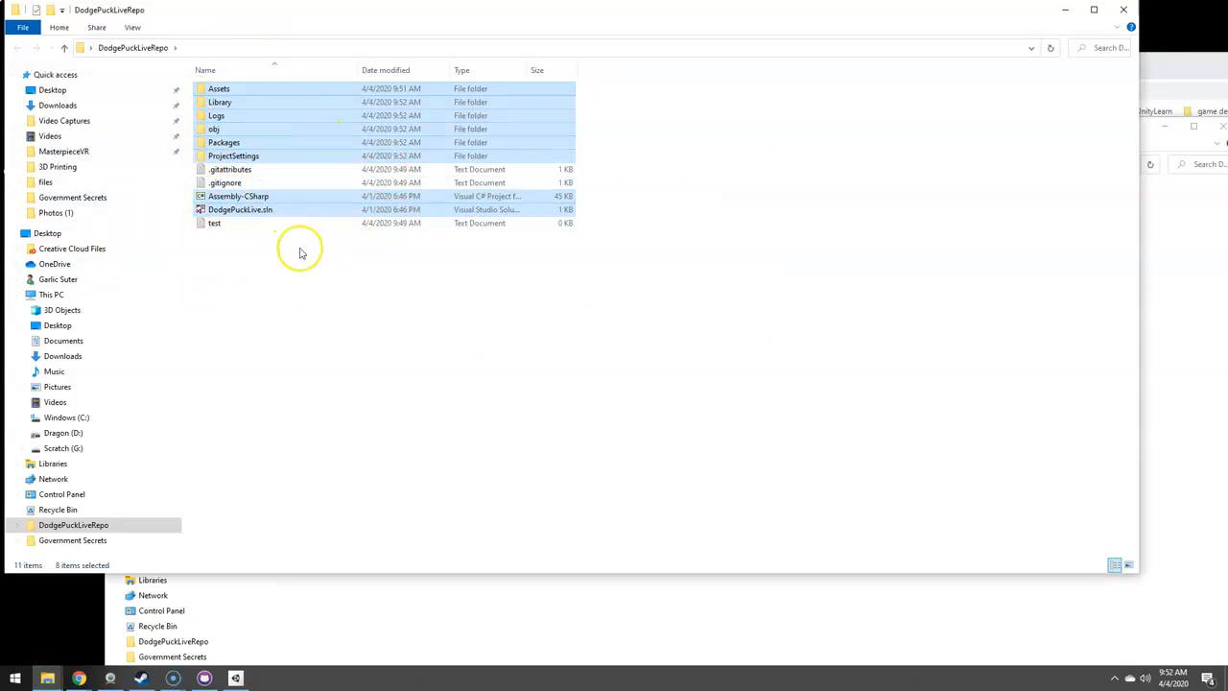
# Commit the copied project files to master in GitHub Desktop with the summary "initial commit" and push them to origin
pyautogui.click(205, 681)
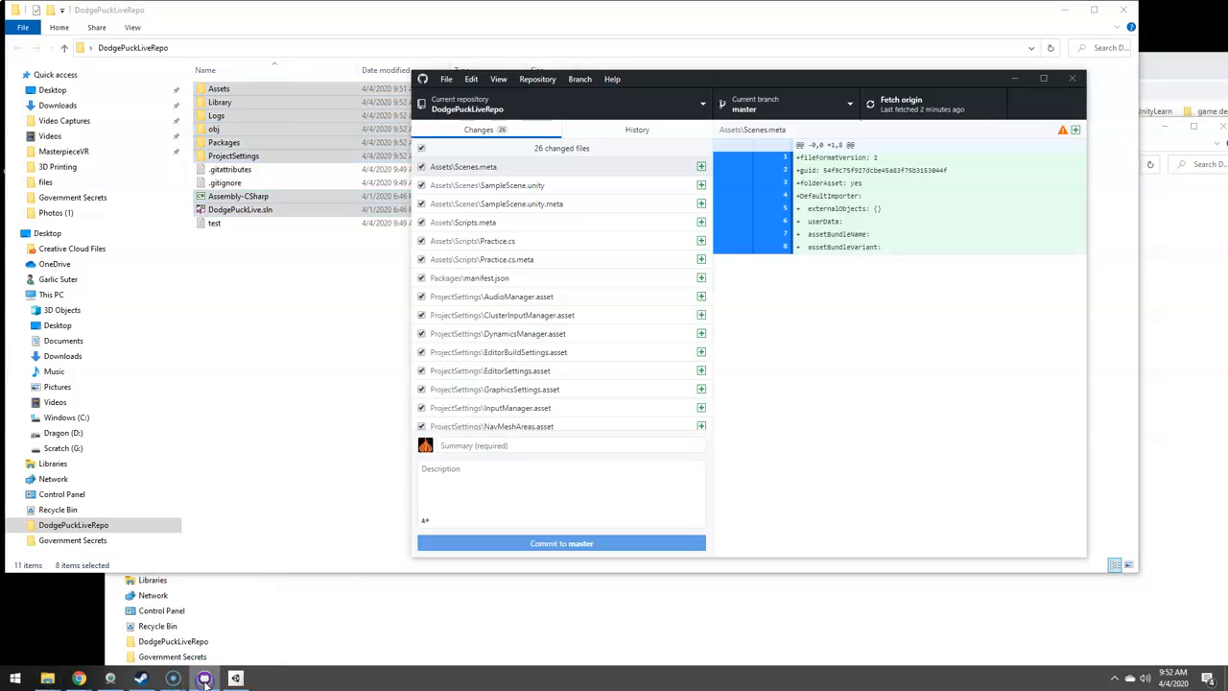
pyautogui.click(553, 150)
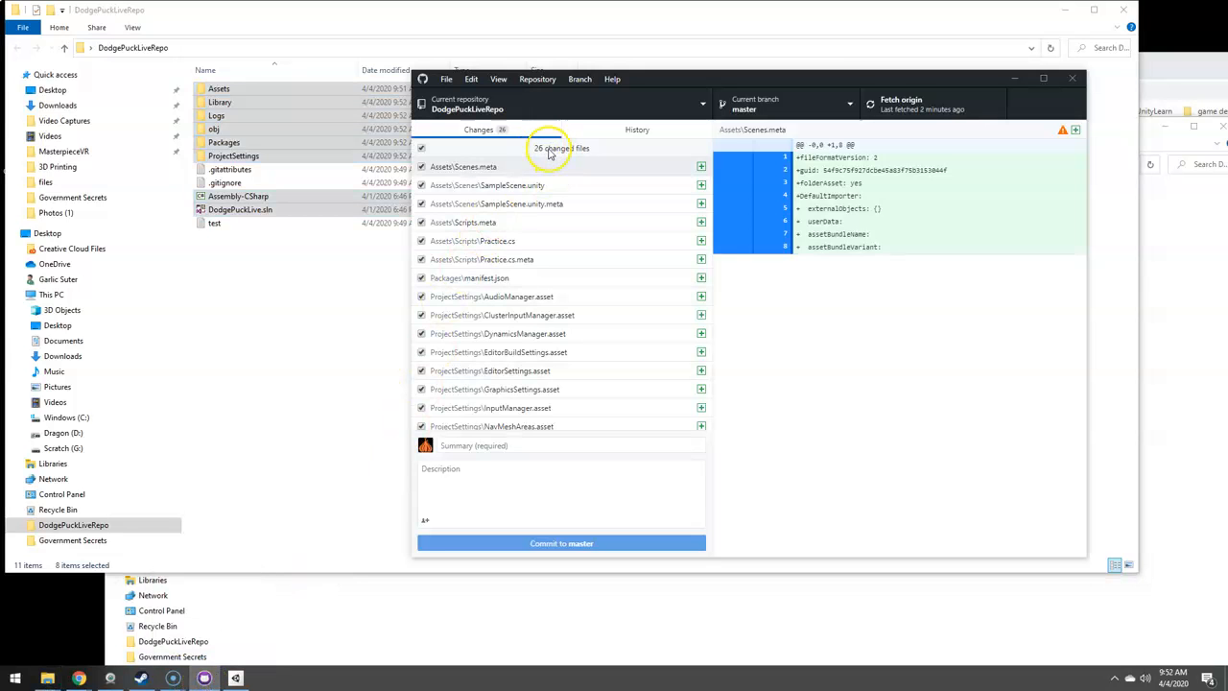
pyautogui.click(489, 446)
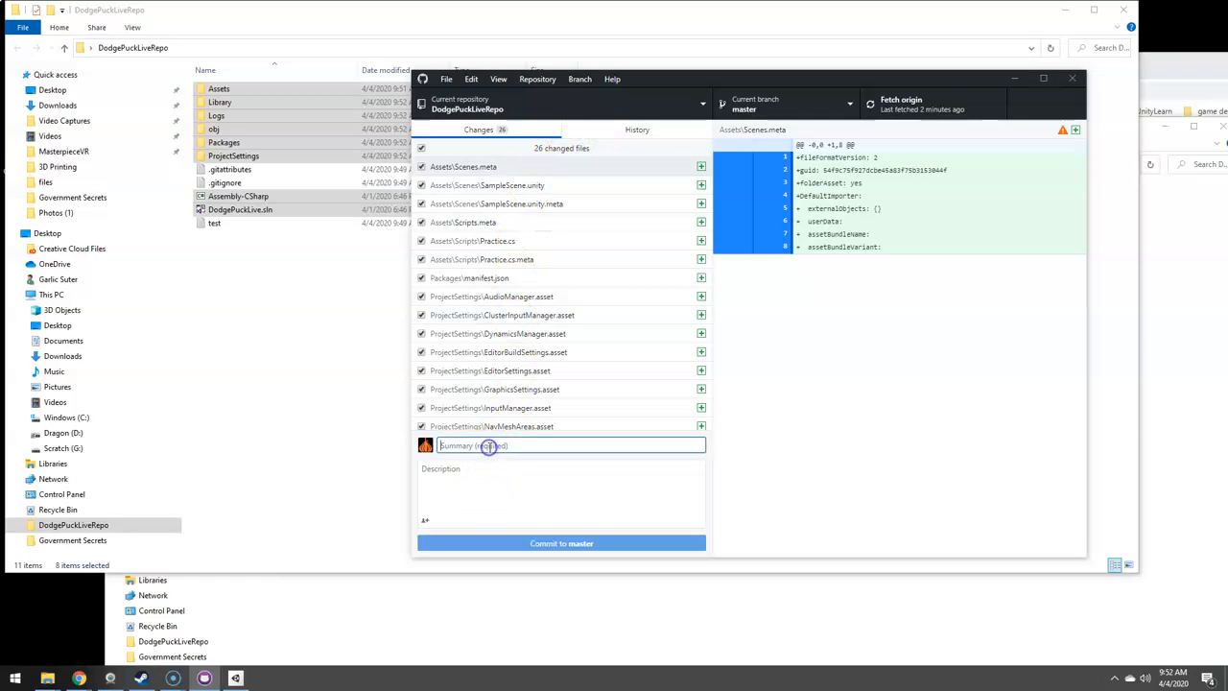
pyautogui.write('initial commit')
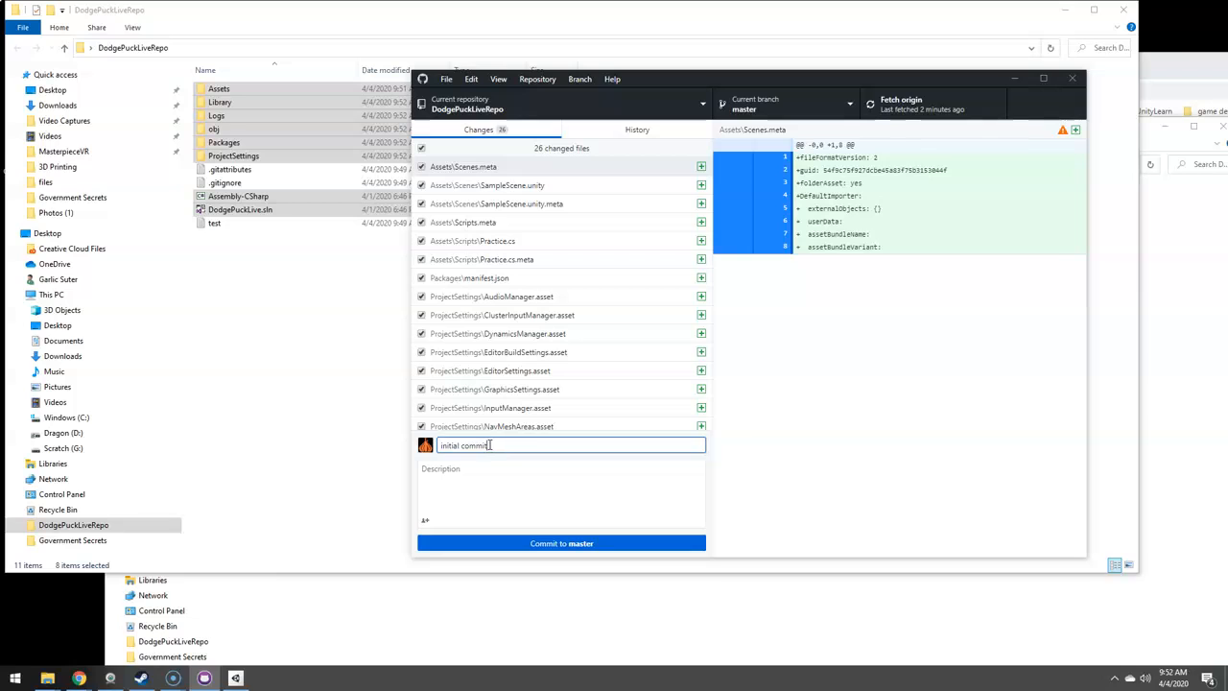
pyautogui.click(559, 547)
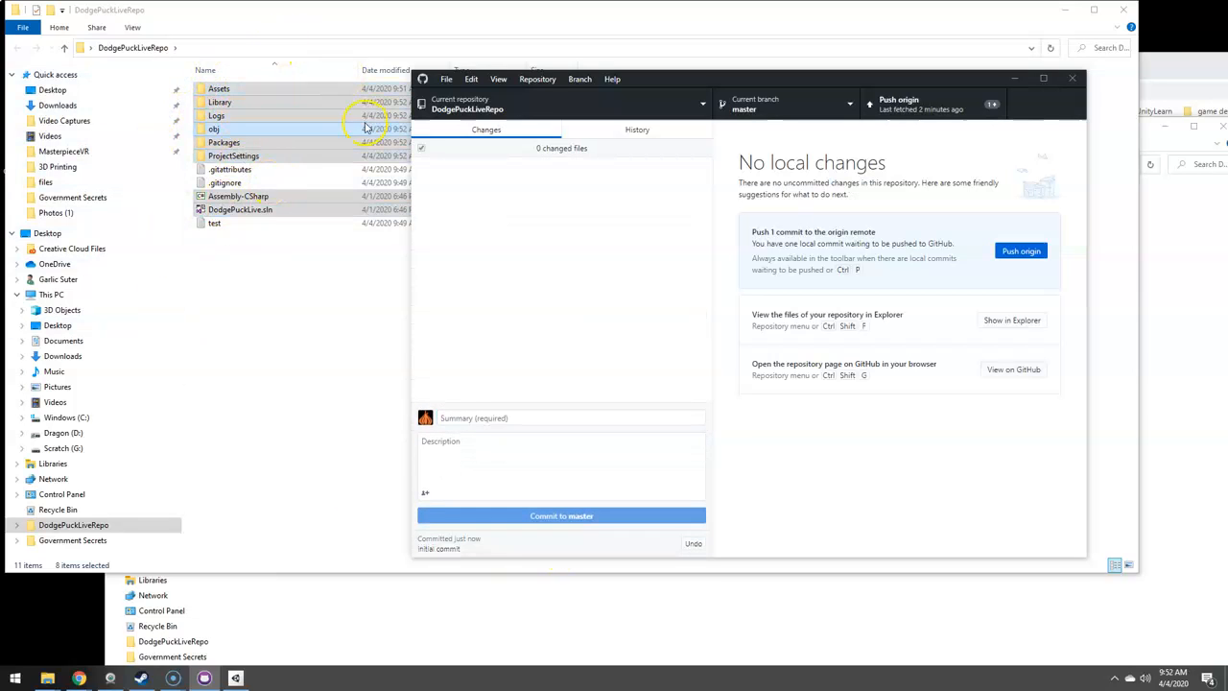
pyautogui.click(908, 106)
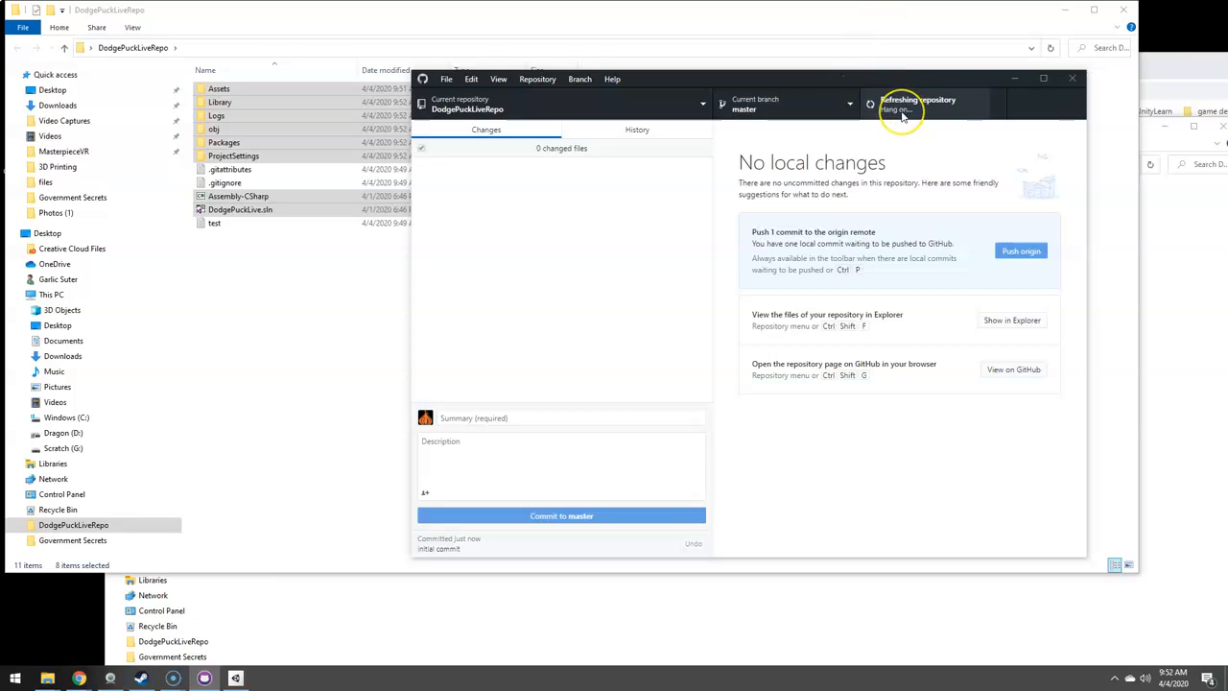
pyautogui.moveTo(892, 79); pyautogui.dragTo(776, 120)
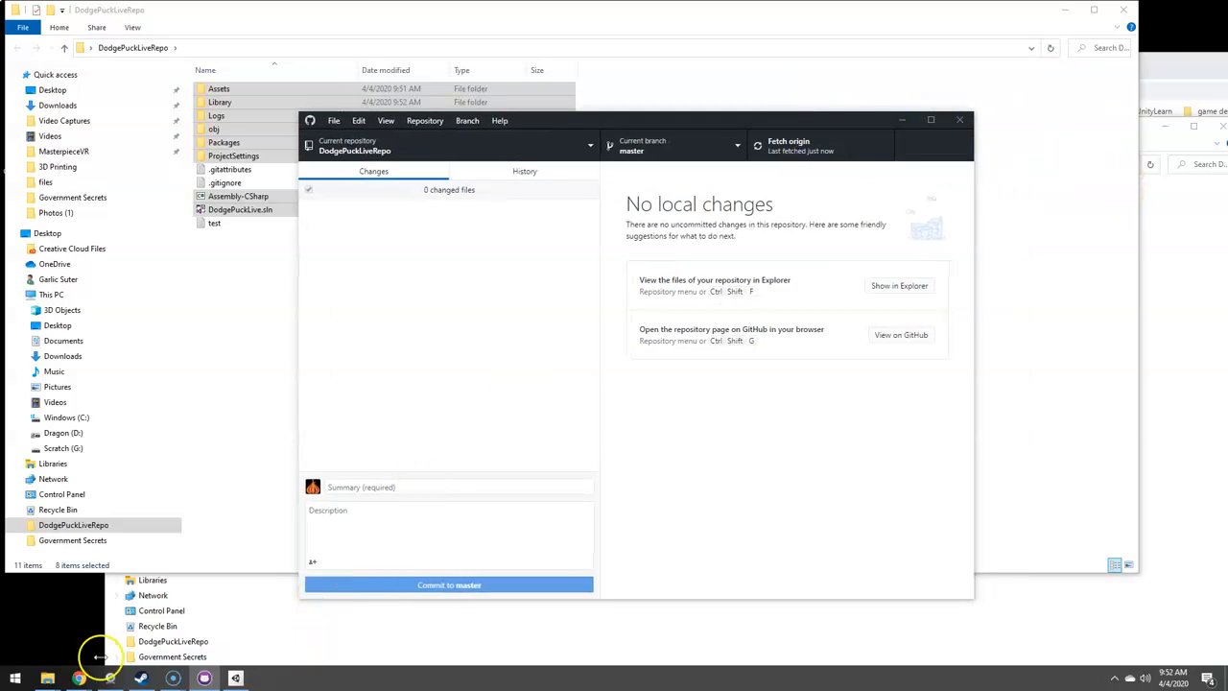
# Switch to the DodgePuckLiveRepo page in Chrome and reload it to check the pushed project folders
pyautogui.click(79, 678)
pyautogui.click(158, 625)
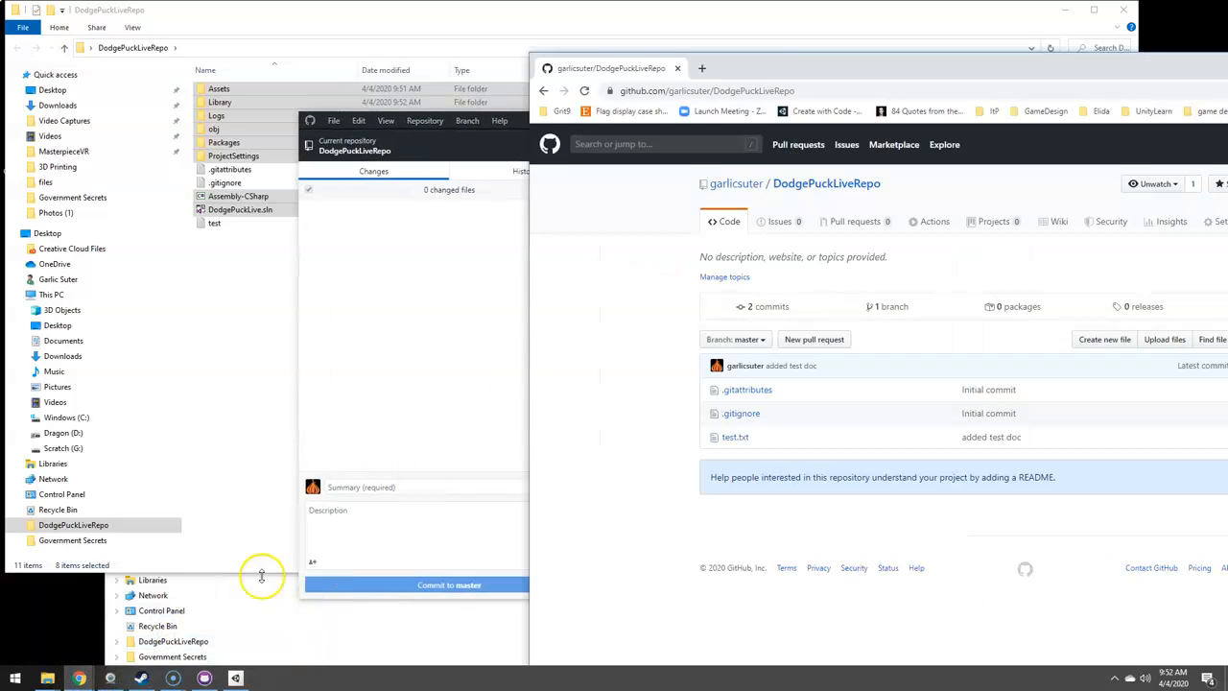
pyautogui.moveTo(693, 65); pyautogui.dragTo(534, 41)
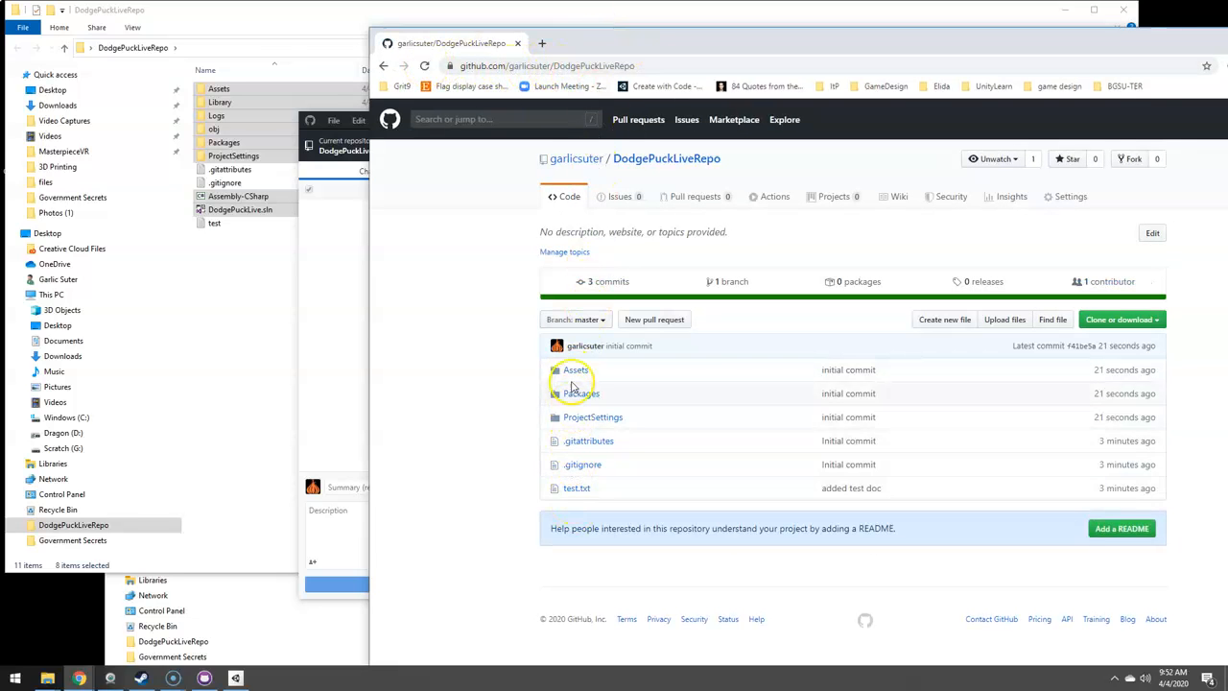
pyautogui.moveTo(602, 41); pyautogui.dragTo(501, 21)
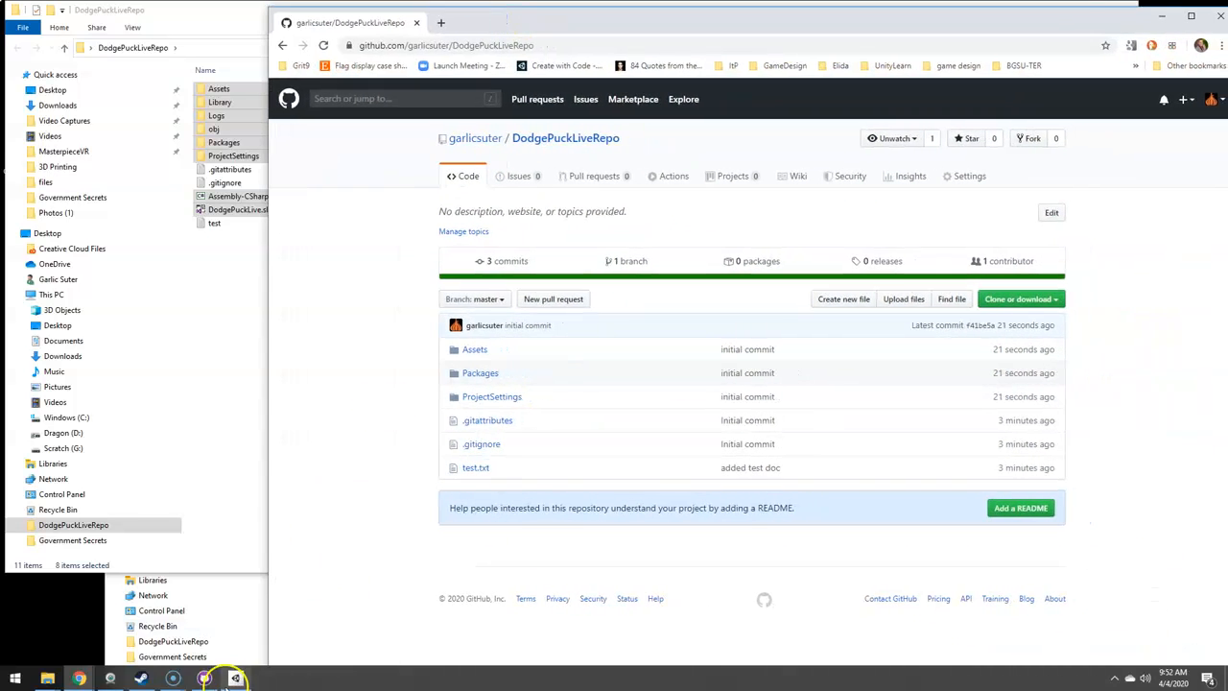
# Switch to Unity Hub, add the DodgePuckLiveRepo folder from the Desktop as a project, and open it in the Unity editor
pyautogui.moveTo(235, 678)
pyautogui.click(230, 603)
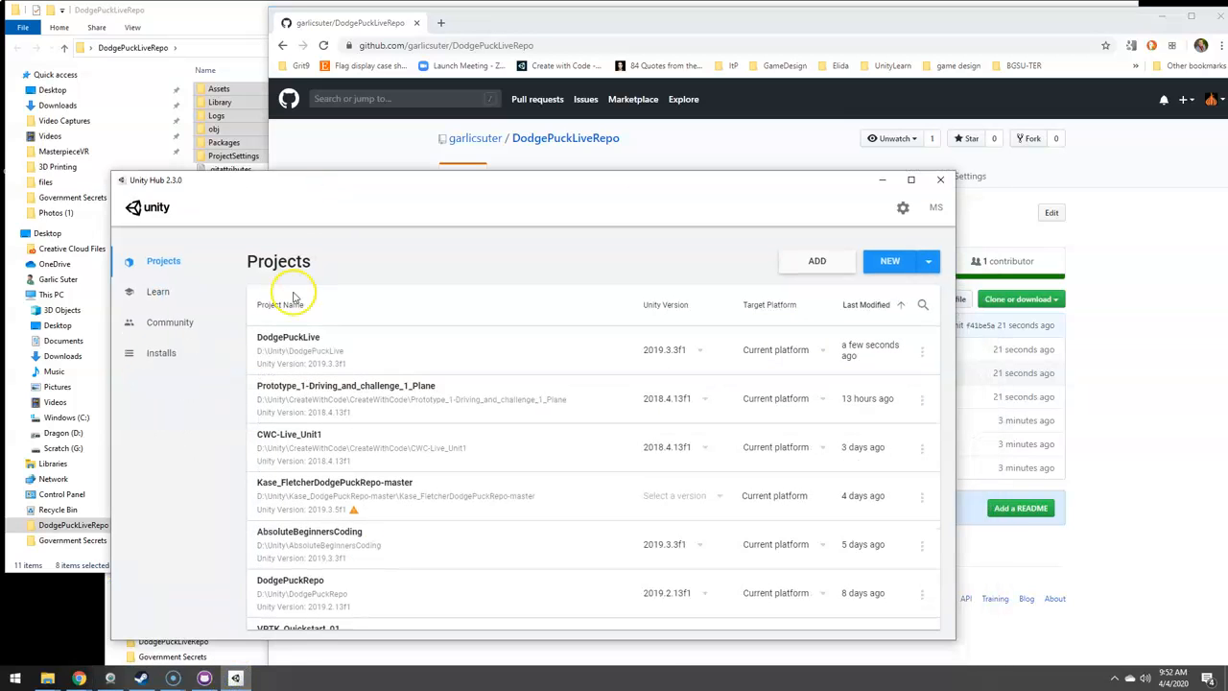
pyautogui.click(811, 263)
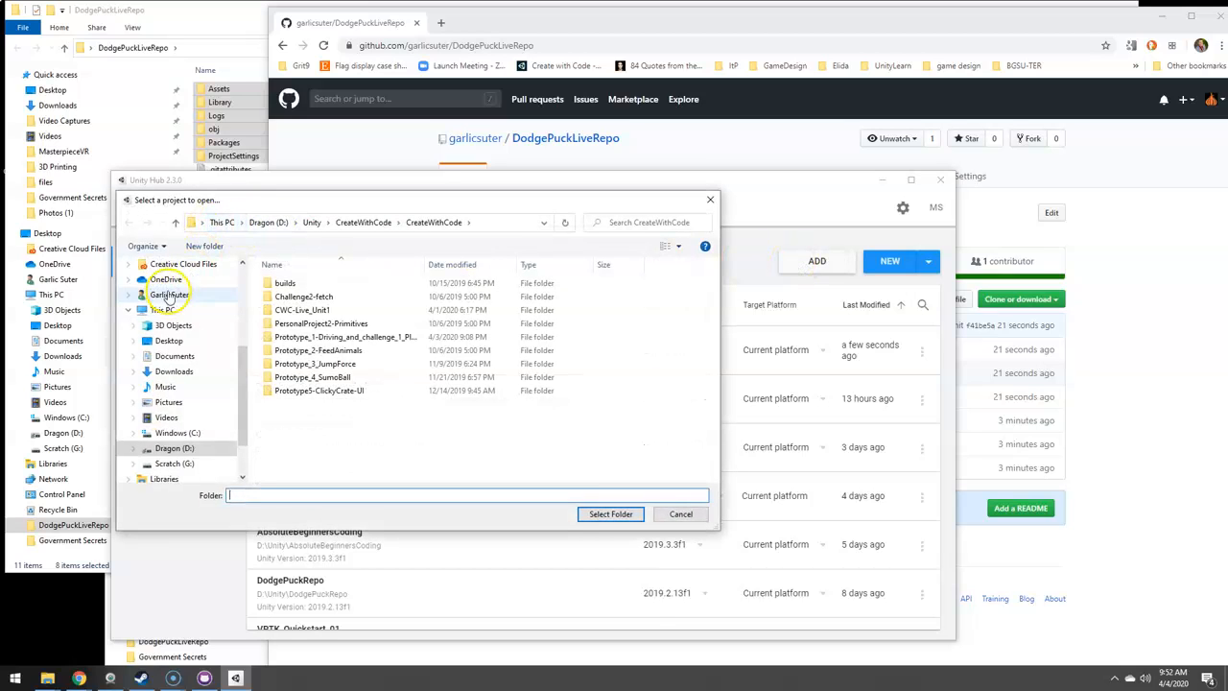
pyautogui.click(165, 341)
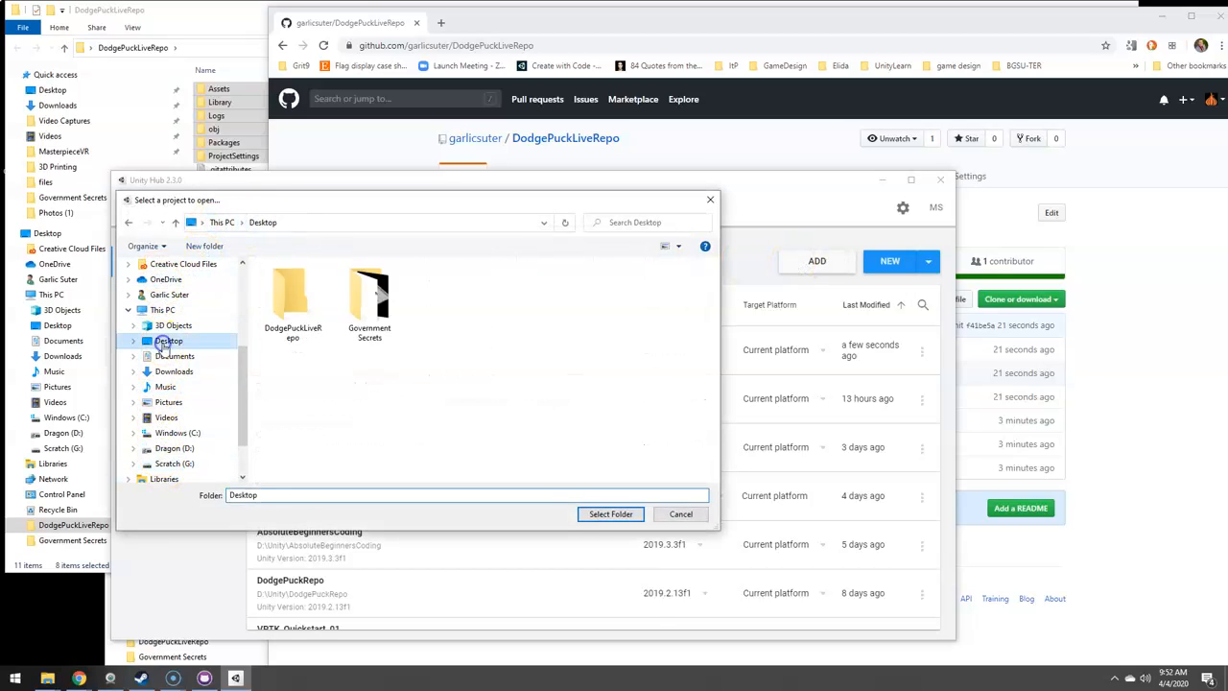
pyautogui.doubleClick(288, 301)
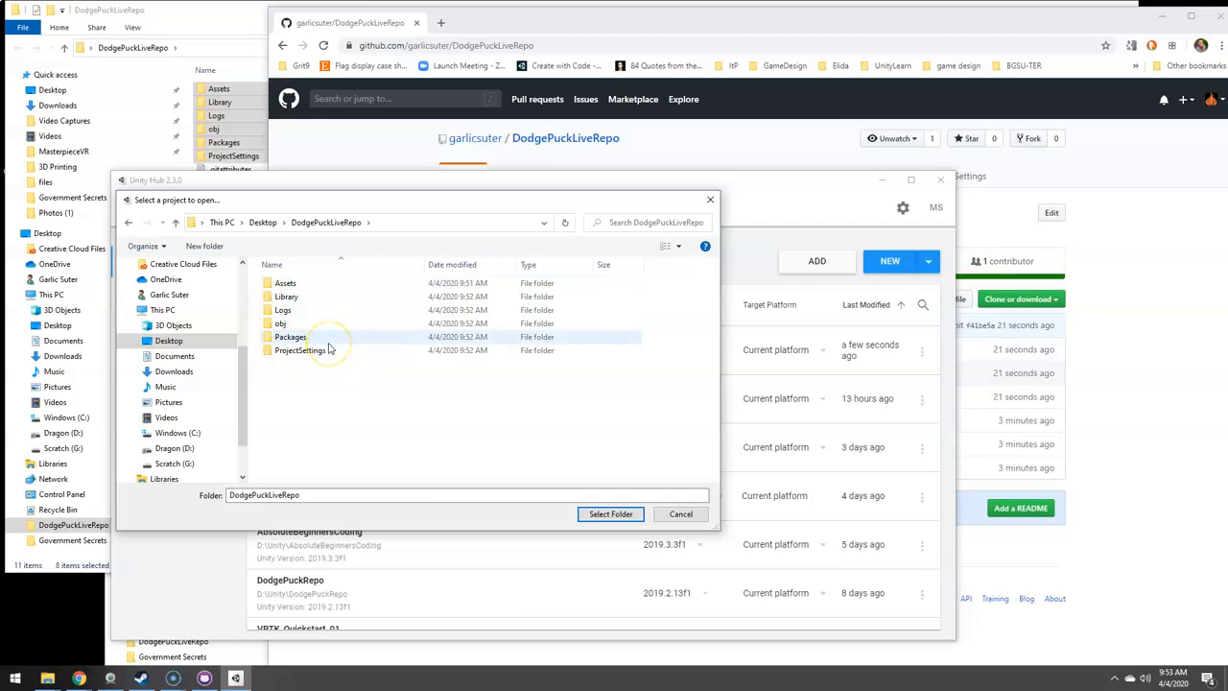
pyautogui.click(612, 515)
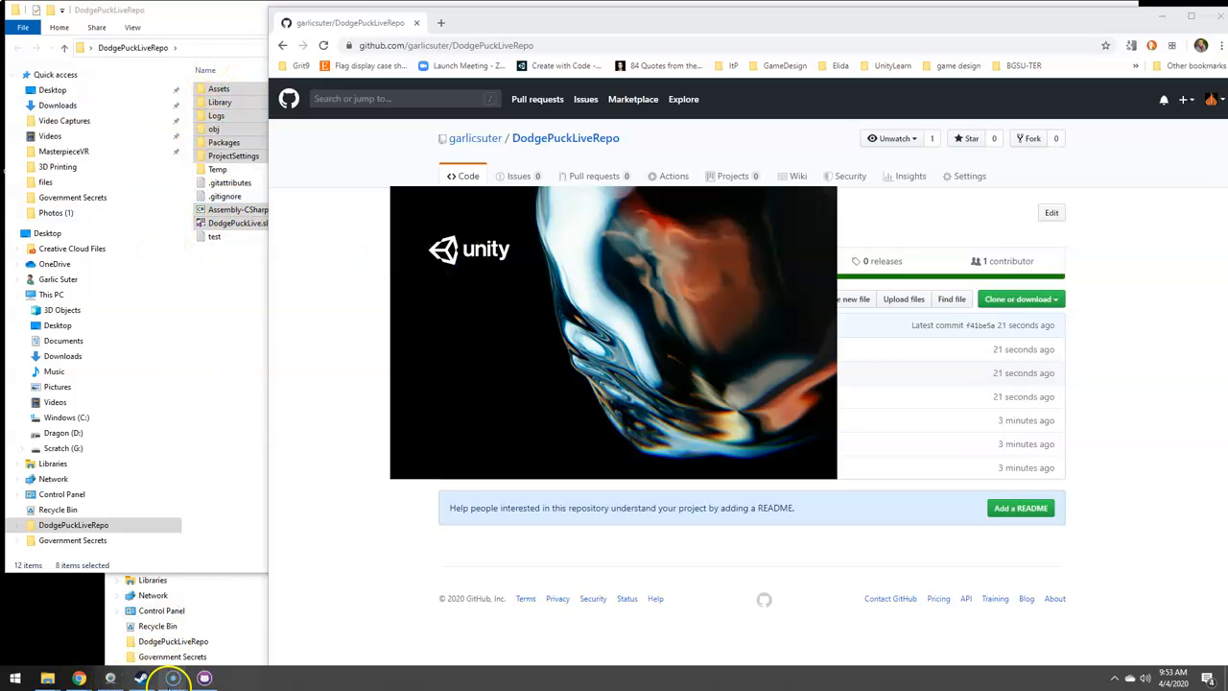
pyautogui.moveTo(203, 679)
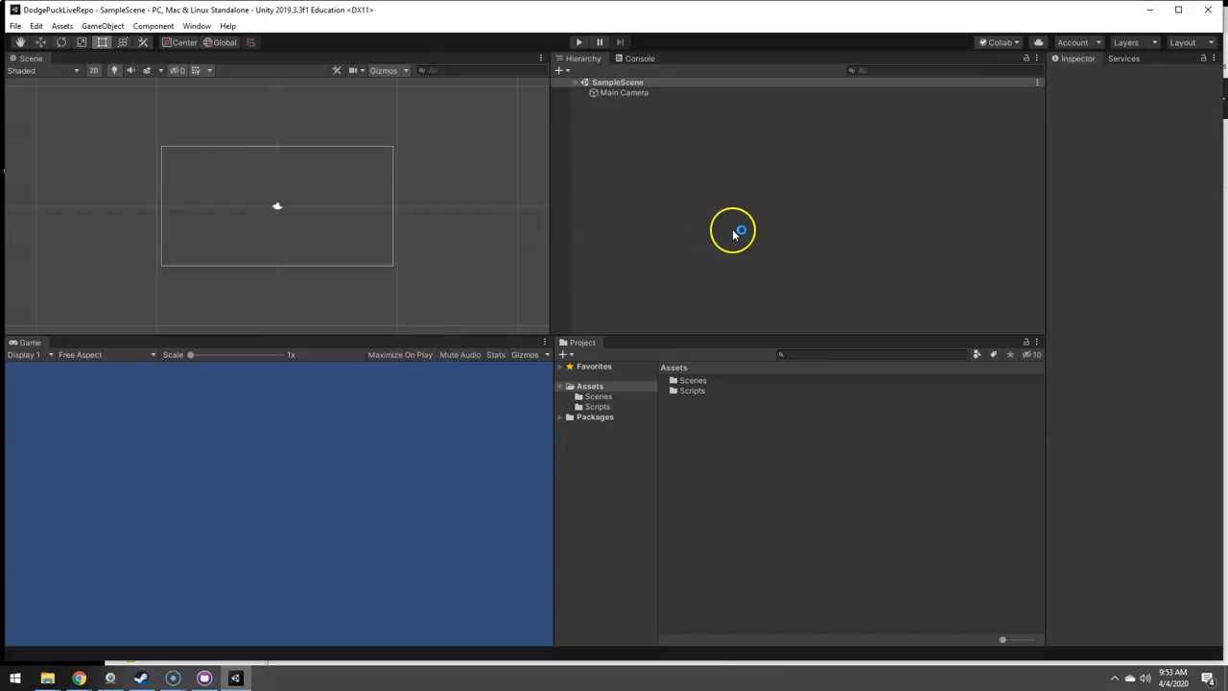
# Create a new C# script named deleteme in the project's Assets/Scripts folder
pyautogui.doubleClick(690, 392)
pyautogui.rightClick(694, 428)
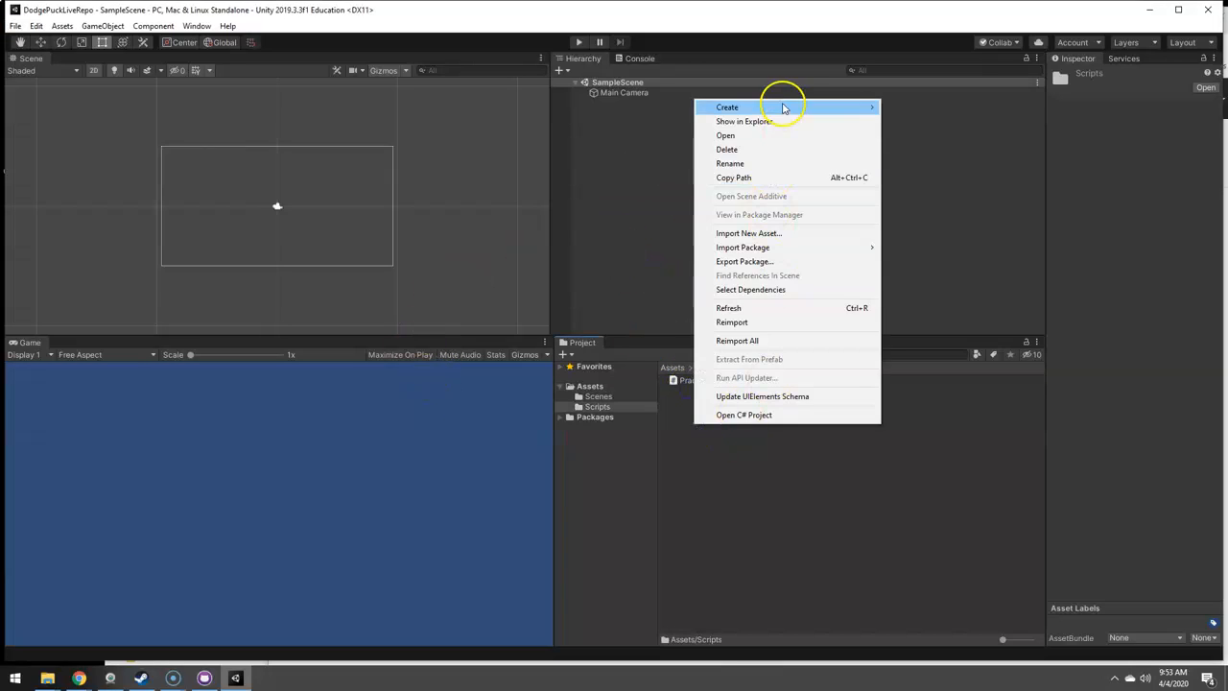
pyautogui.moveTo(844, 110)
pyautogui.click(923, 125)
pyautogui.write('deleteme')
pyautogui.press('Return')
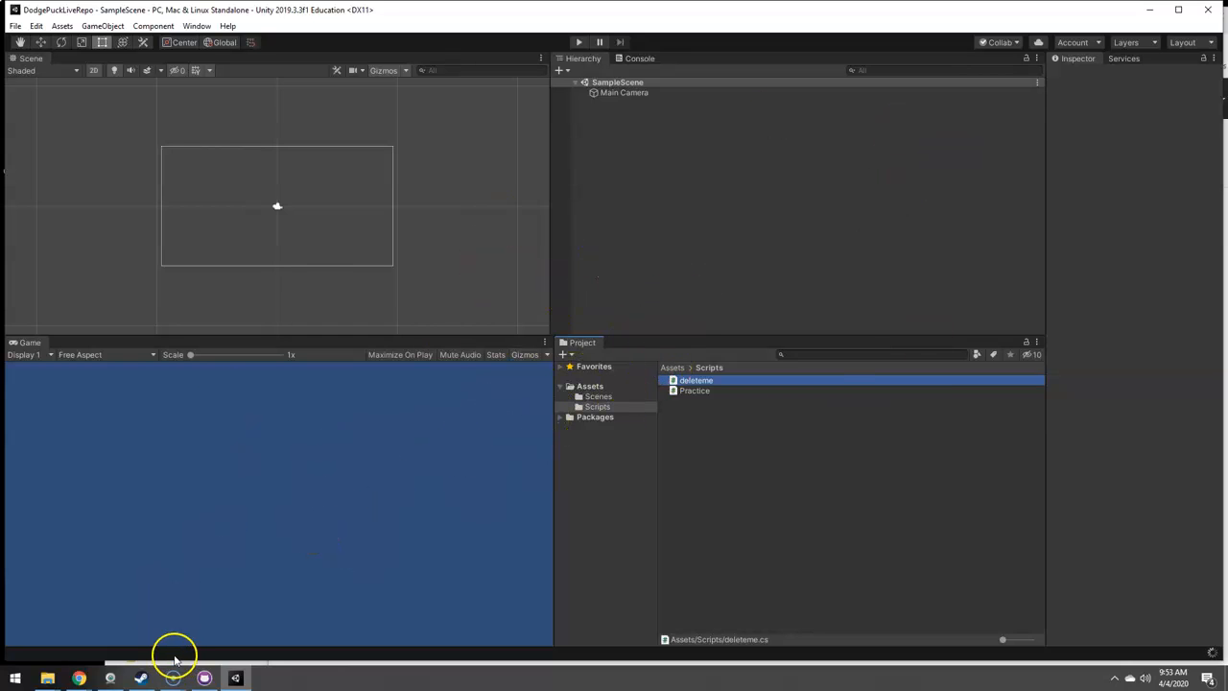
# Commit the deleteme script files to master in GitHub Desktop with the summary "deleteme new script" and push them to origin
pyautogui.click(205, 678)
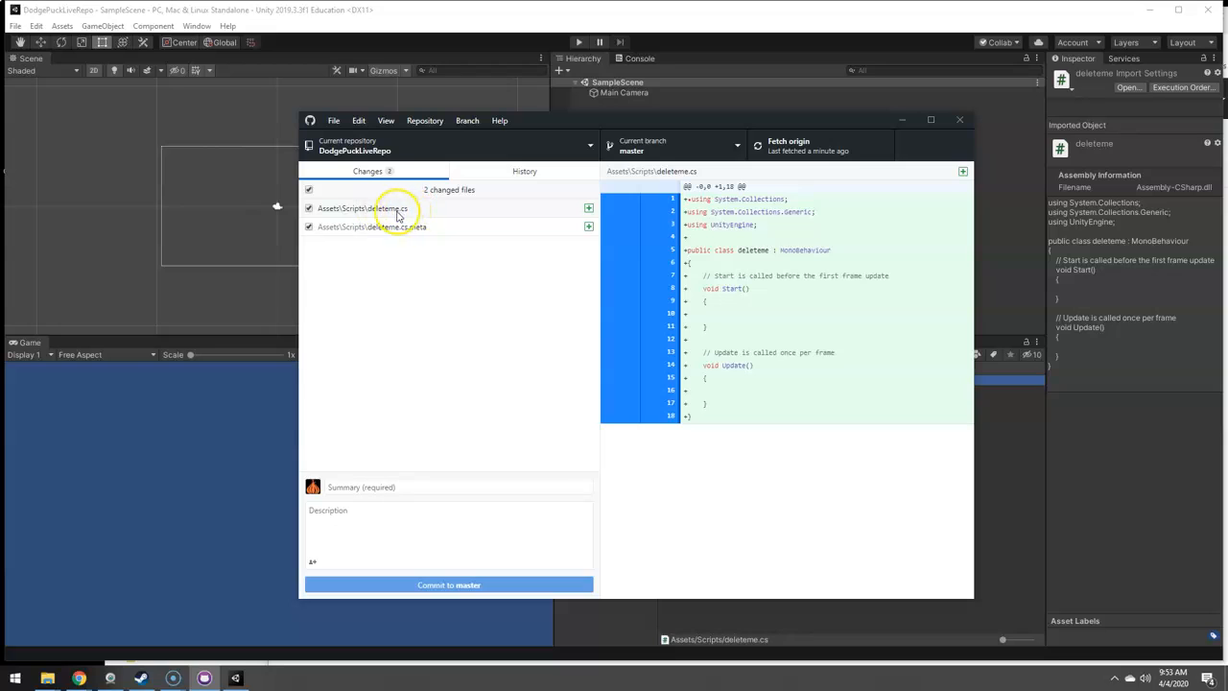
pyautogui.click(383, 488)
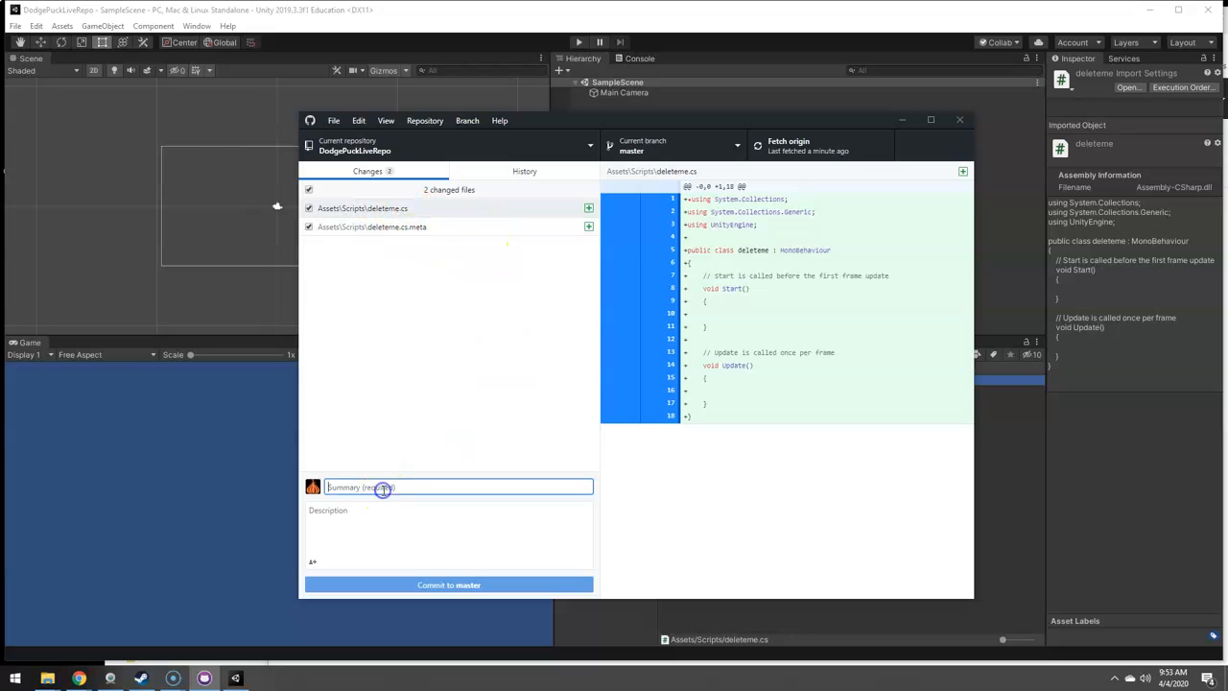
pyautogui.write('deleteme new script')
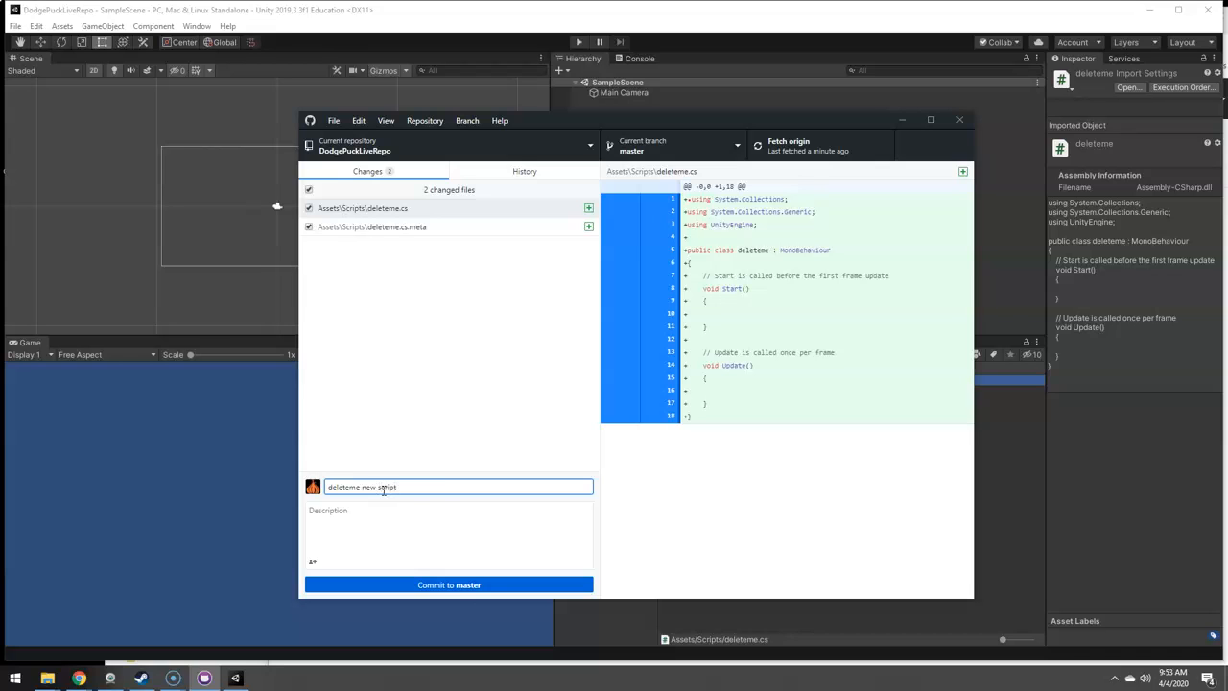
pyautogui.click(440, 585)
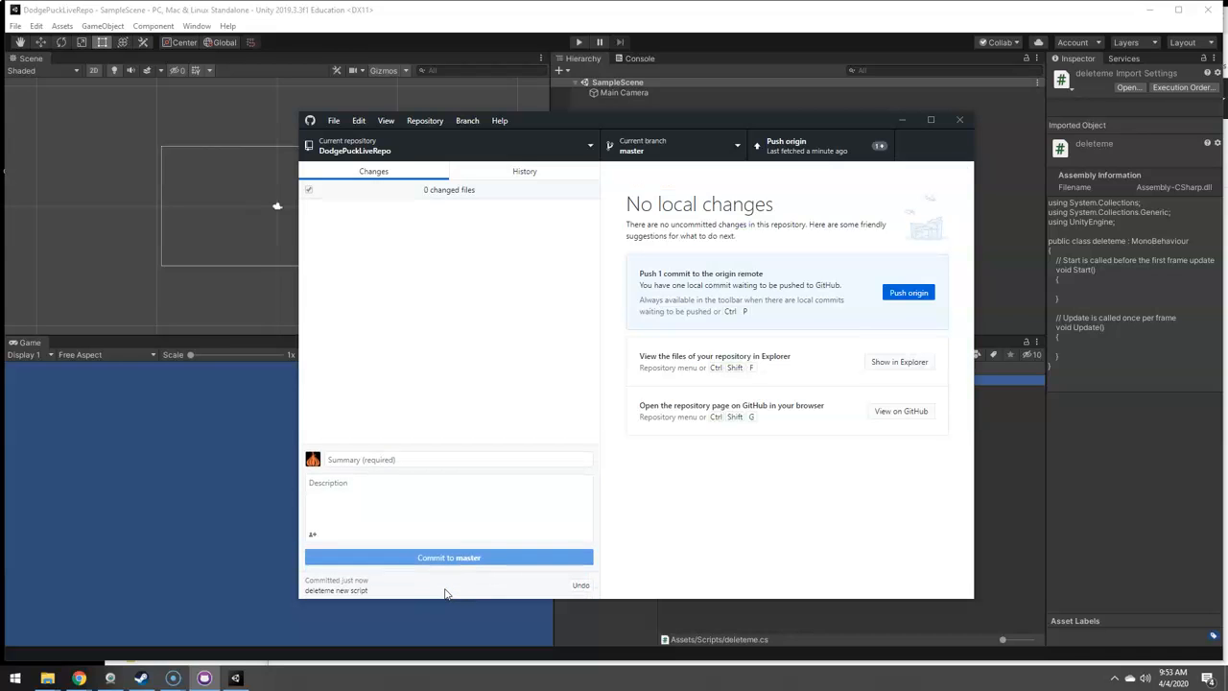
pyautogui.click(807, 147)
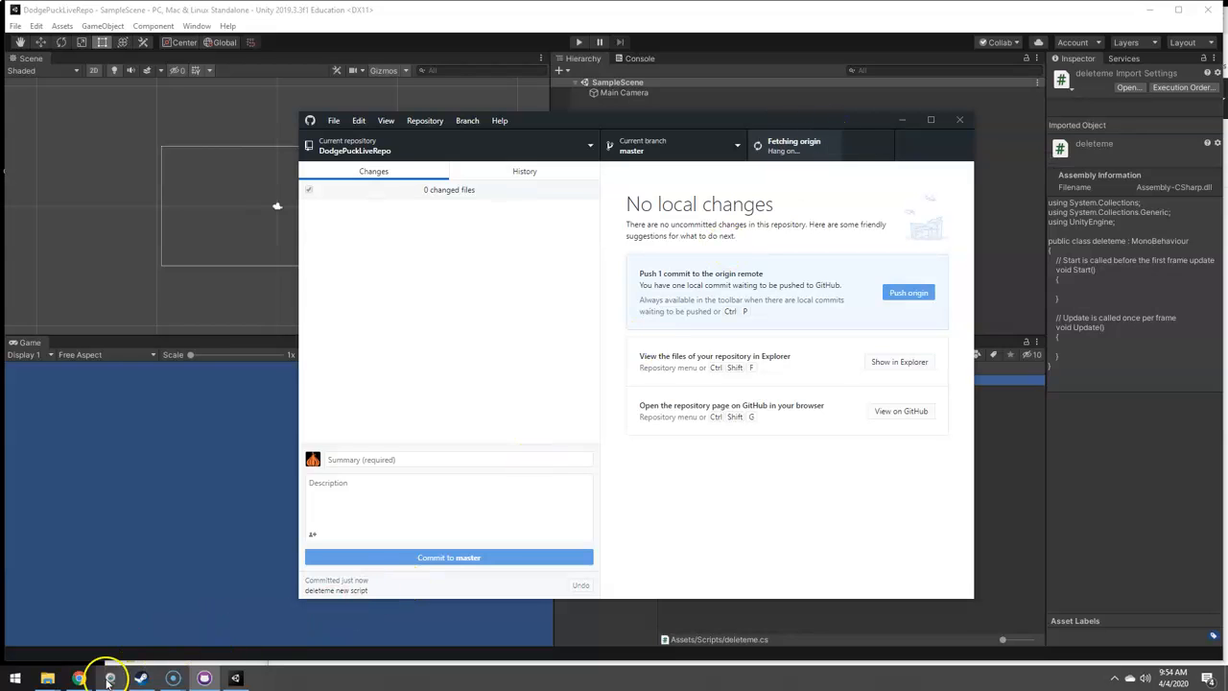
# Switch to the DodgePuckLiveRepo page in Chrome, inspect the Assets/Scripts folder for the pushed deleteme files, and return to the repository's root
pyautogui.click(81, 679)
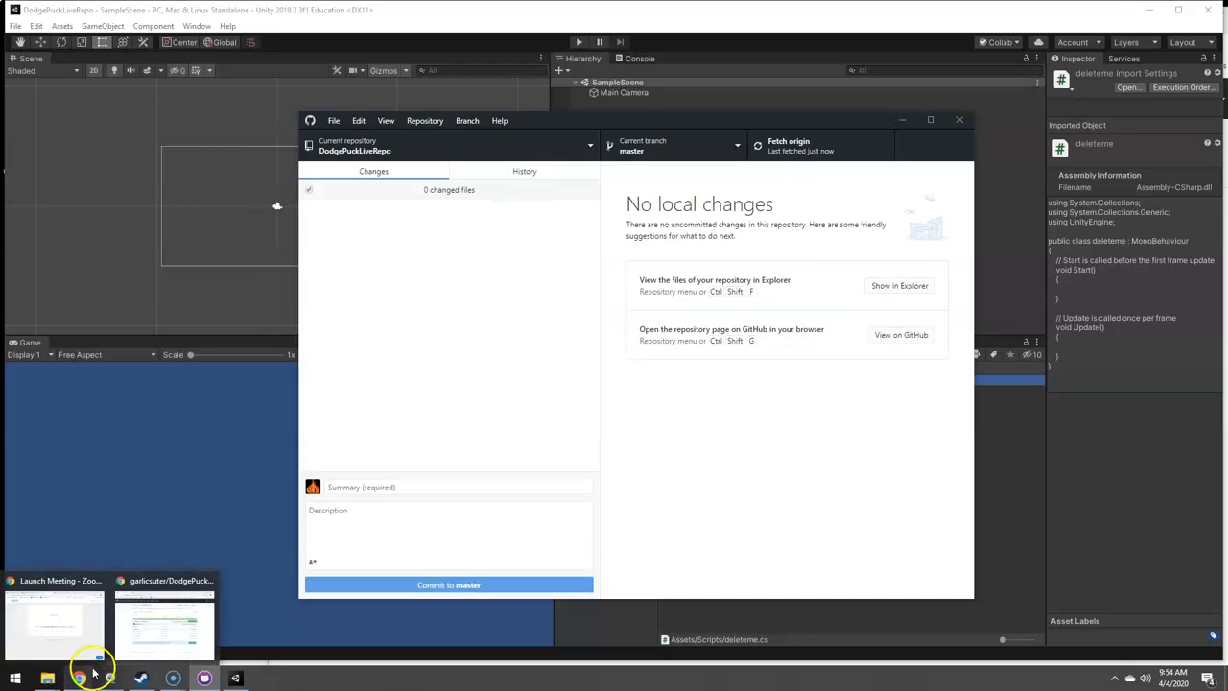
pyautogui.click(158, 629)
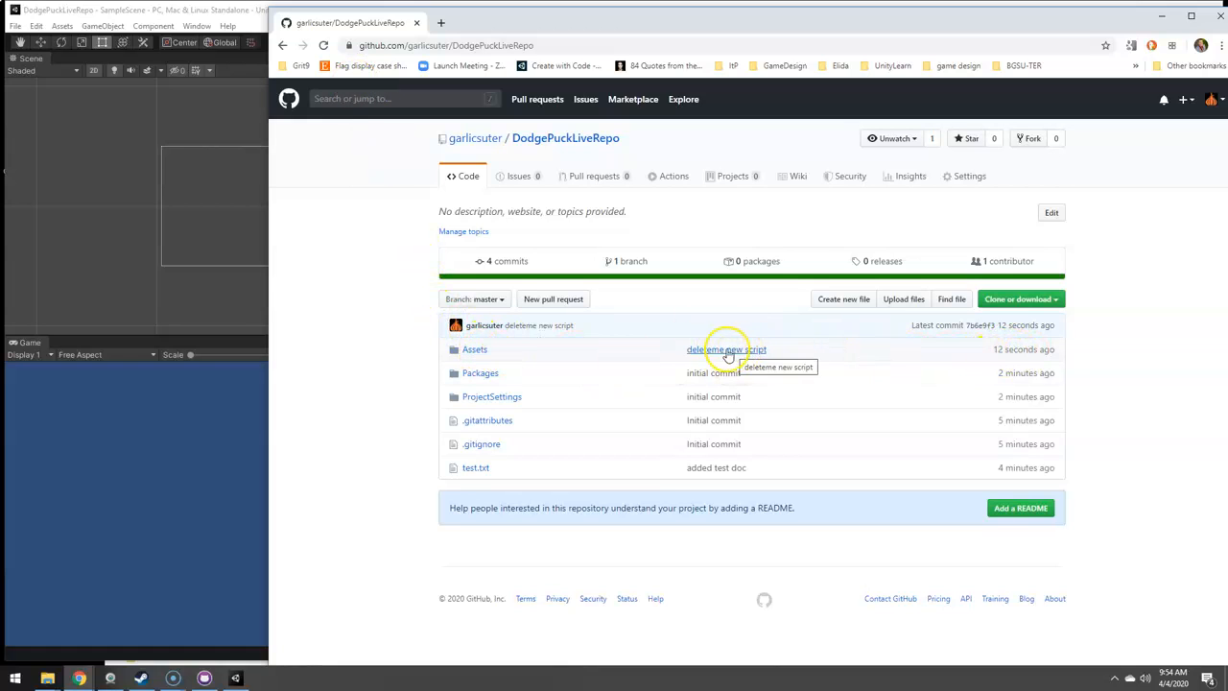
pyautogui.click(470, 351)
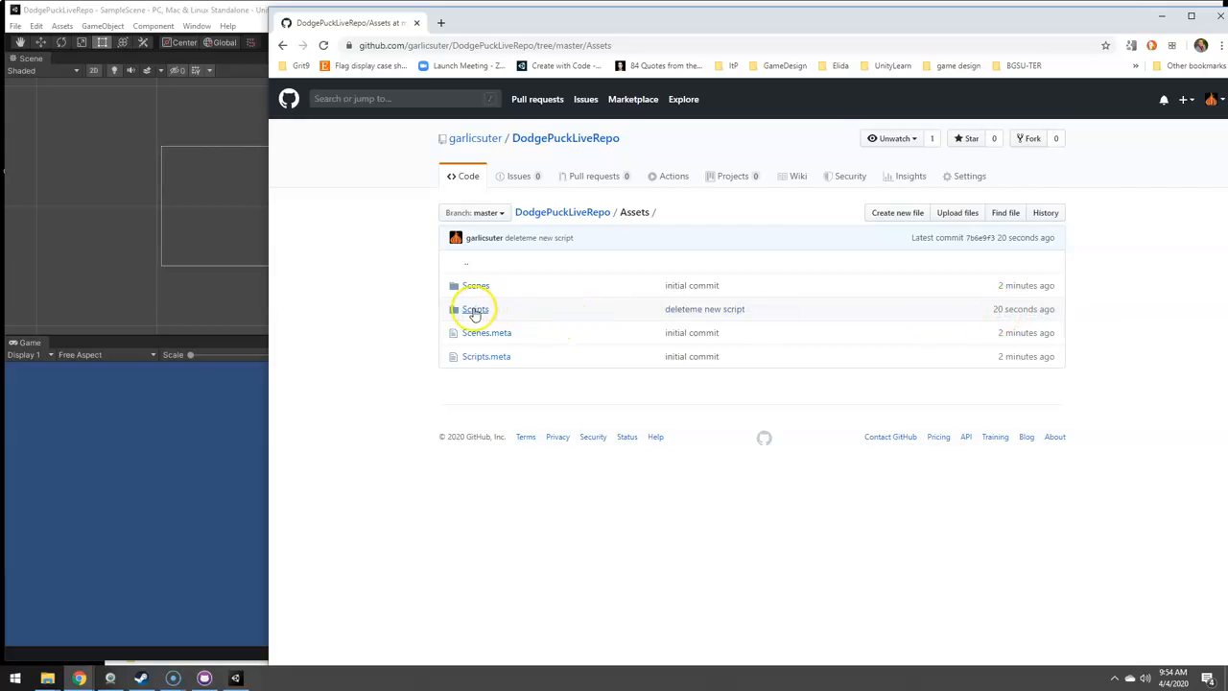
pyautogui.click(473, 311)
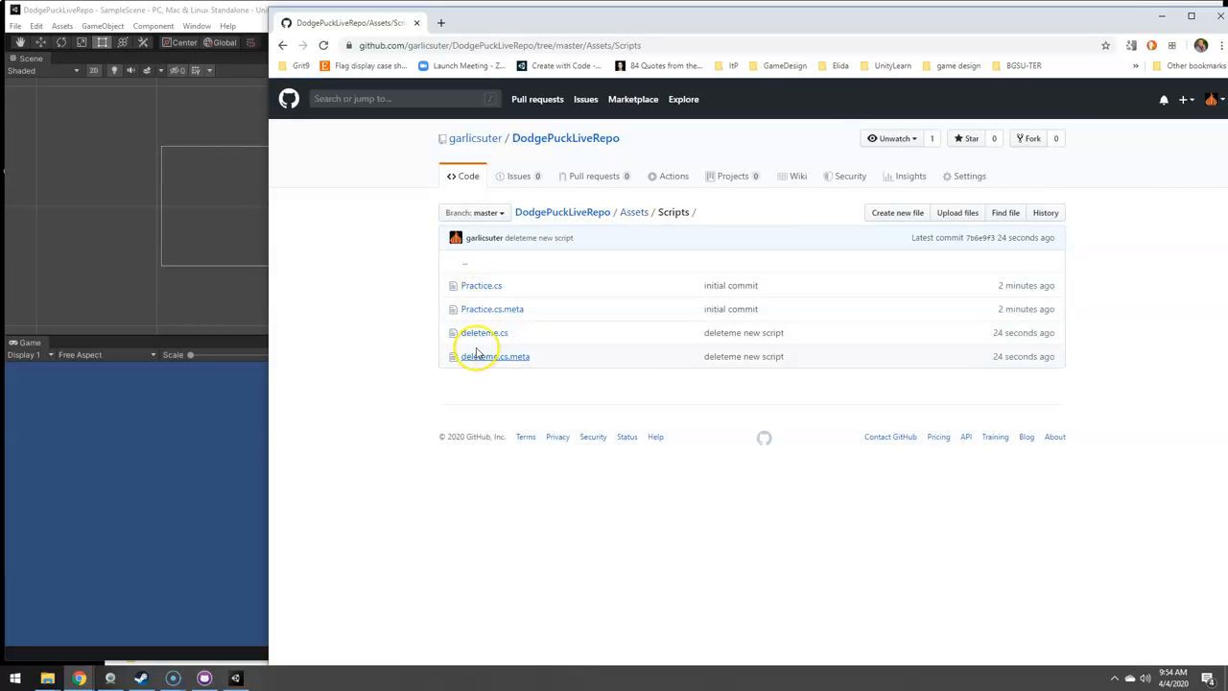
pyautogui.click(557, 213)
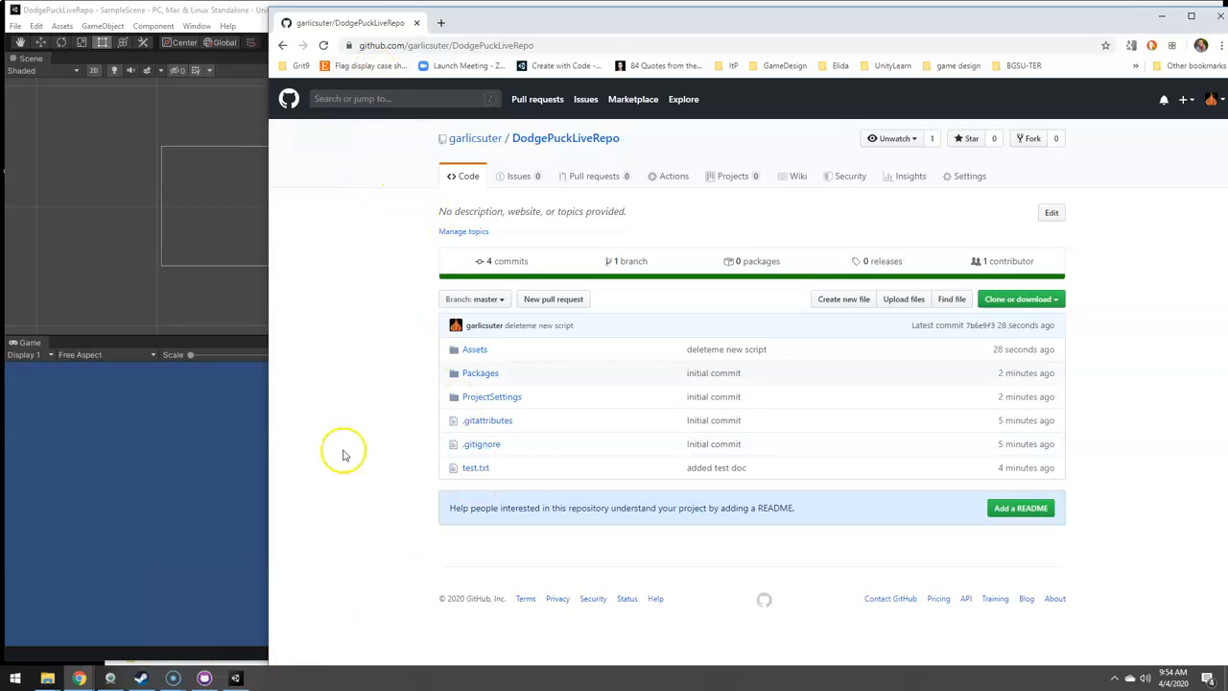
# Switch to GitHub Desktop and copy DodgePuckLiveRepo's primary remote URL from its repository settings, leaving the settings without saving
pyautogui.click(204, 678)
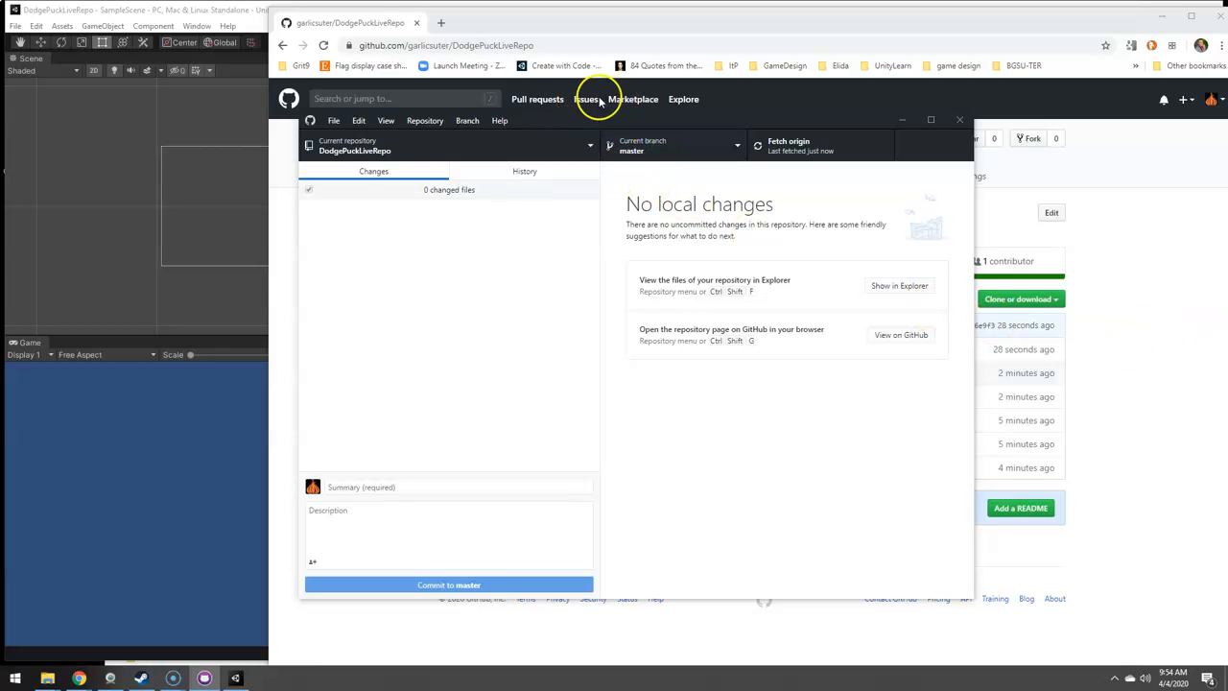
pyautogui.moveTo(563, 86); pyautogui.dragTo(427, 228)
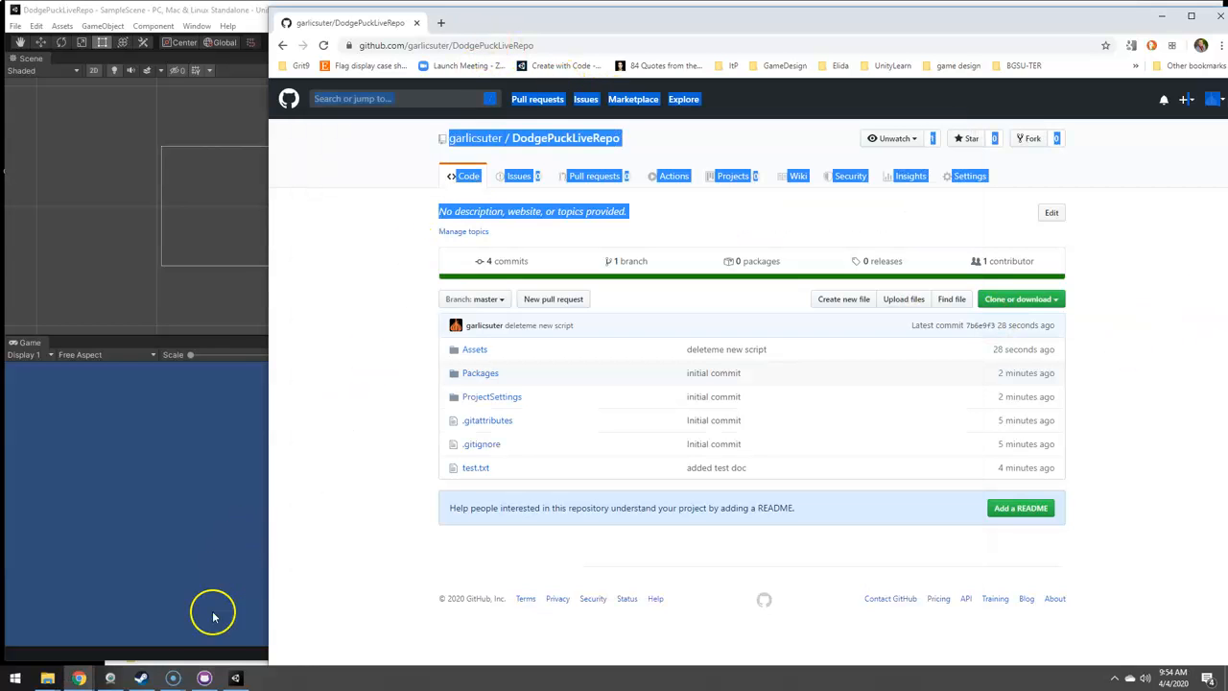
pyautogui.click(204, 679)
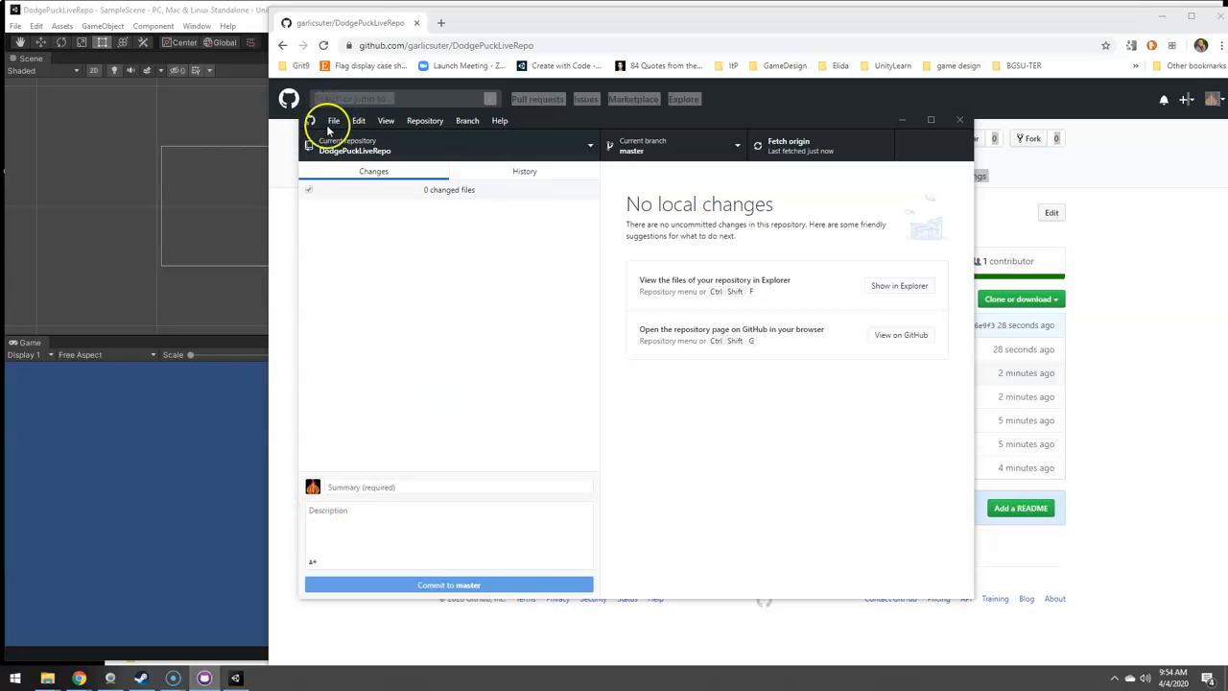
pyautogui.moveTo(557, 121); pyautogui.dragTo(418, 39)
pyautogui.click(293, 39)
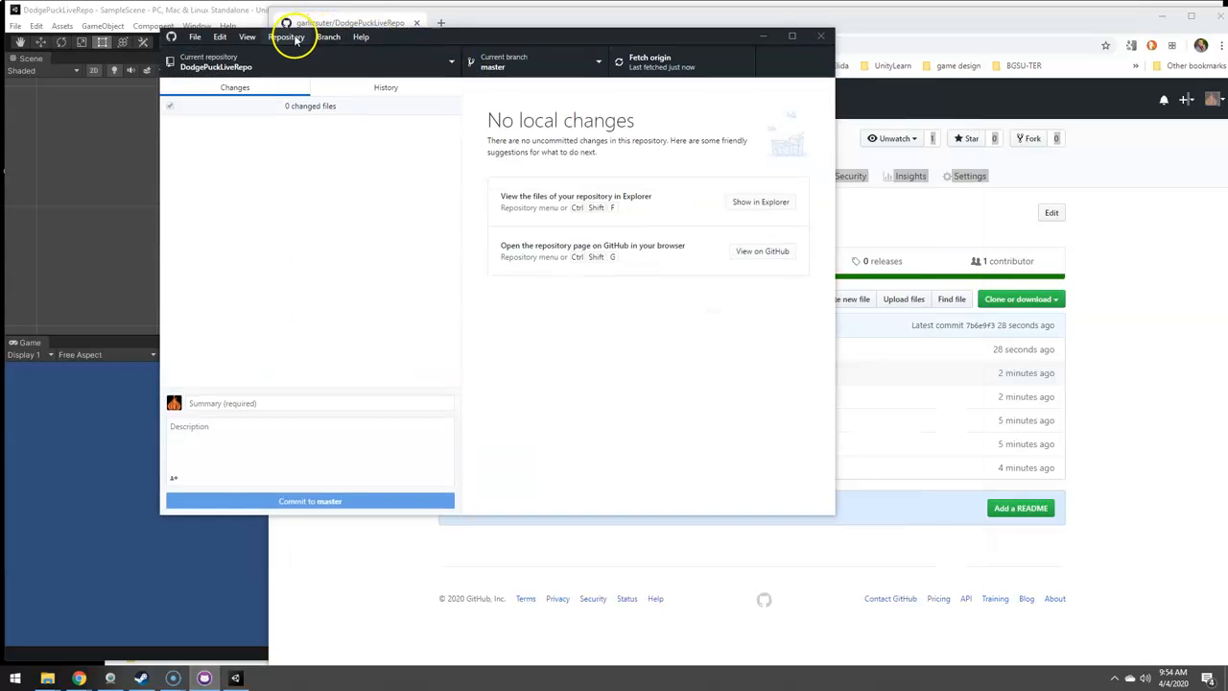
pyautogui.click(290, 39)
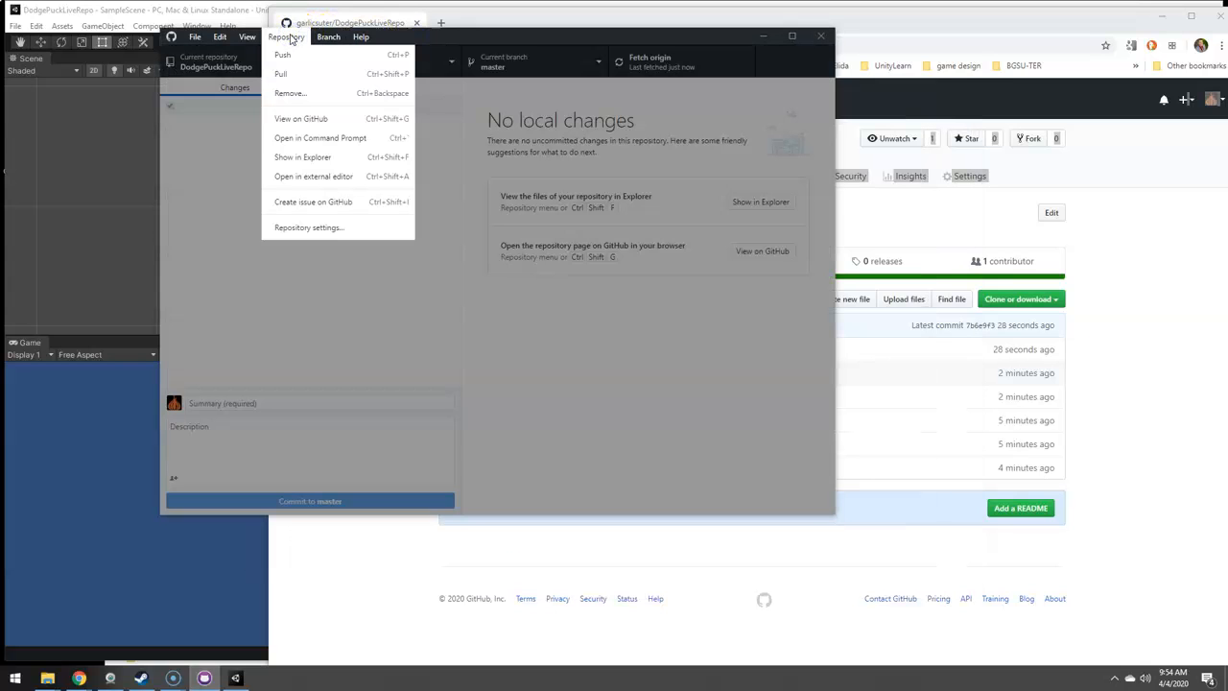
pyautogui.click(304, 240)
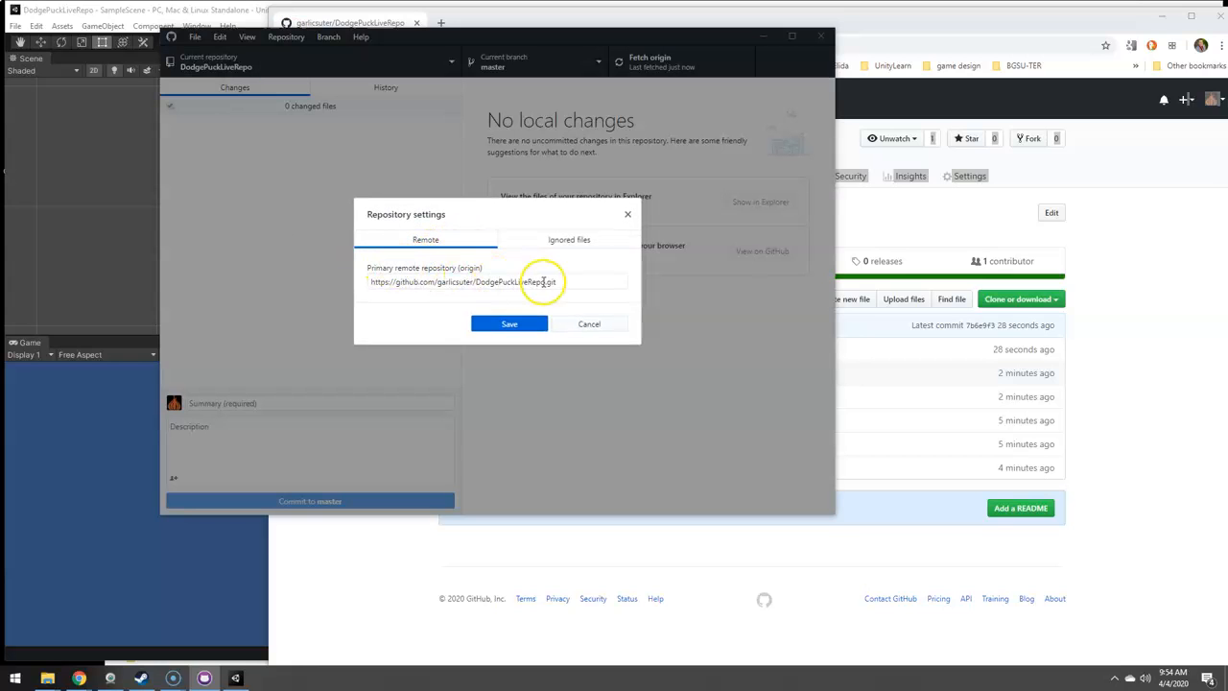
pyautogui.moveTo(557, 282); pyautogui.dragTo(382, 284)
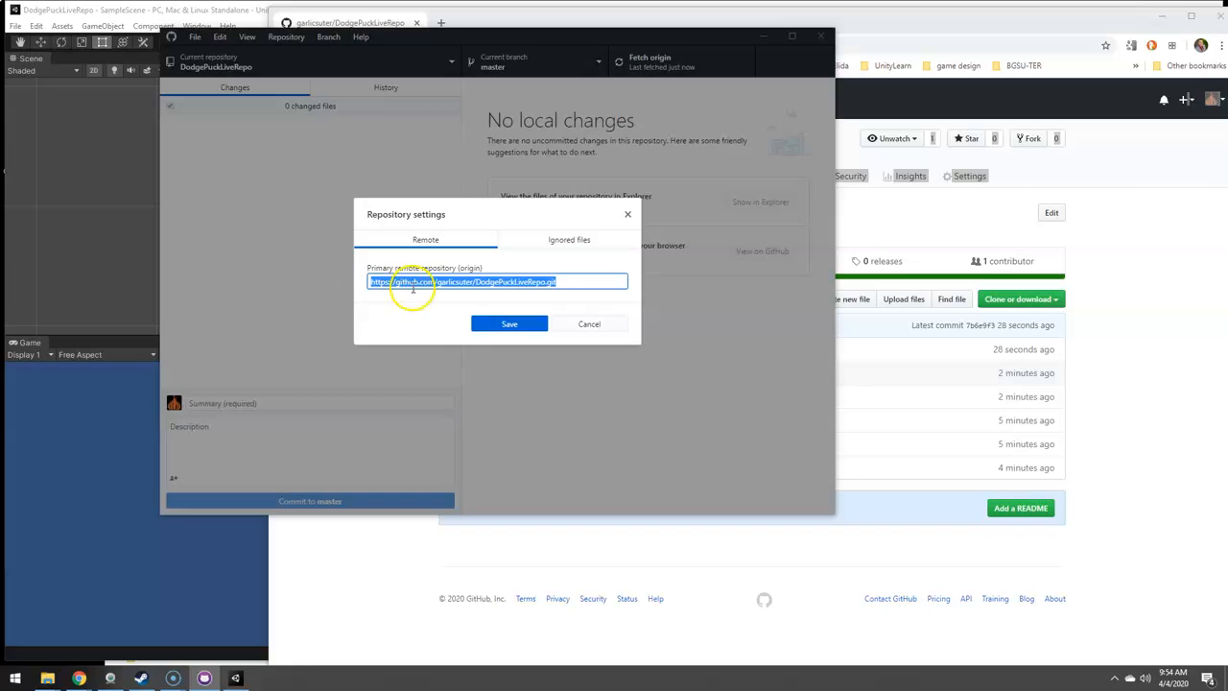
pyautogui.rightClick(413, 288)
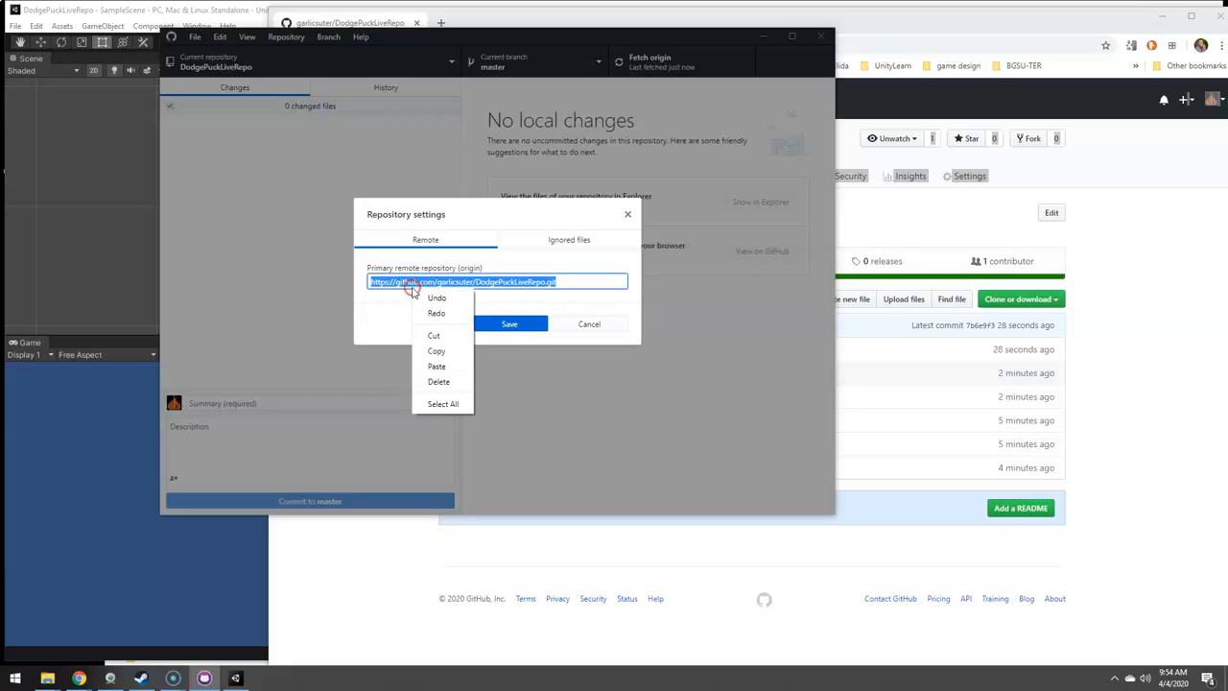
pyautogui.click(437, 351)
pyautogui.click(587, 325)
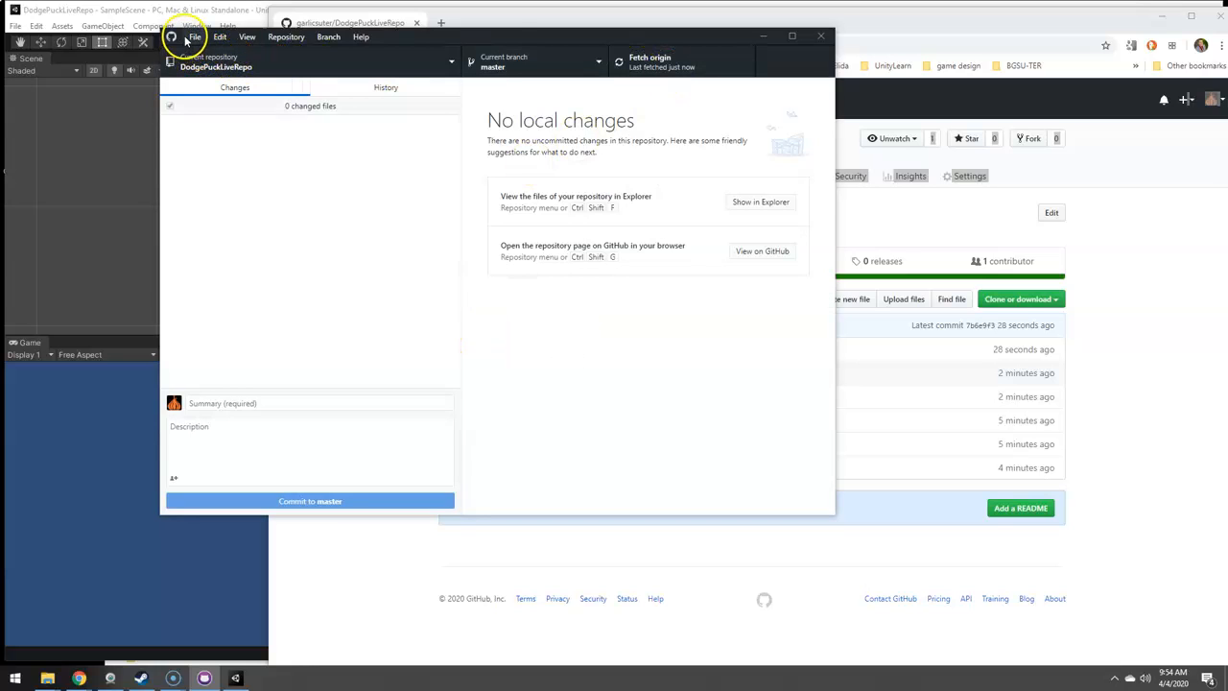
# Start cloning a repository by URL, using the copied DodgePuckLiveRepo remote address as the source
pyautogui.click(194, 39)
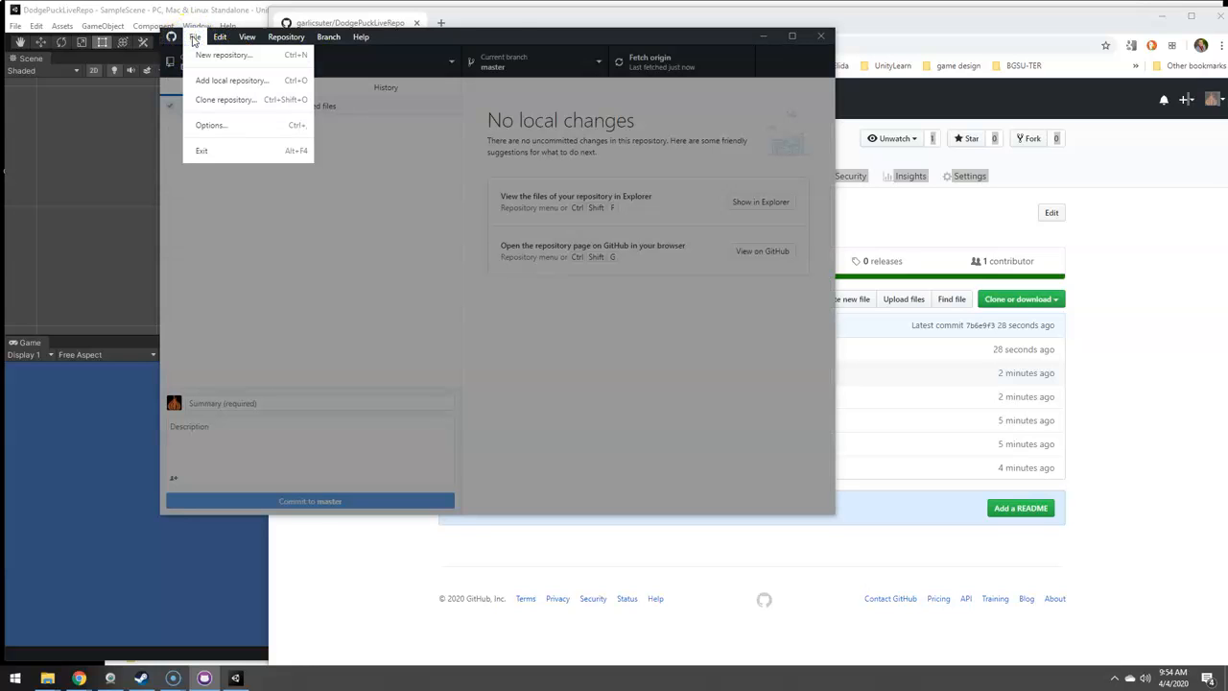
pyautogui.click(214, 101)
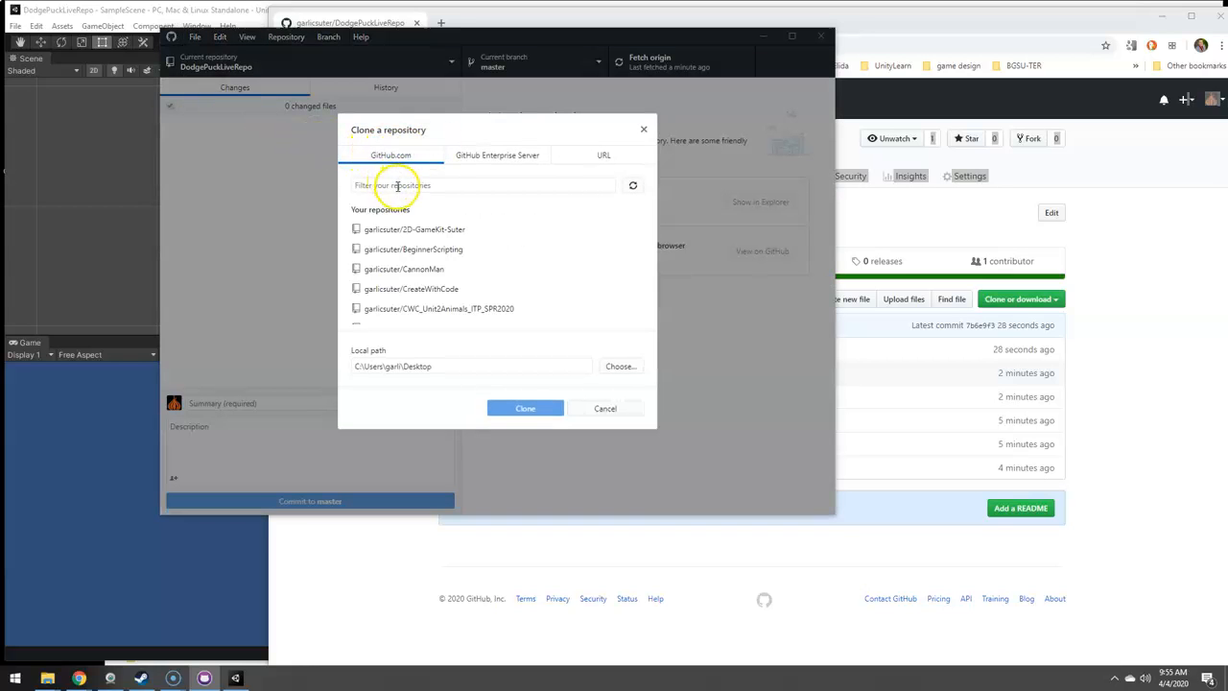
pyautogui.click(604, 156)
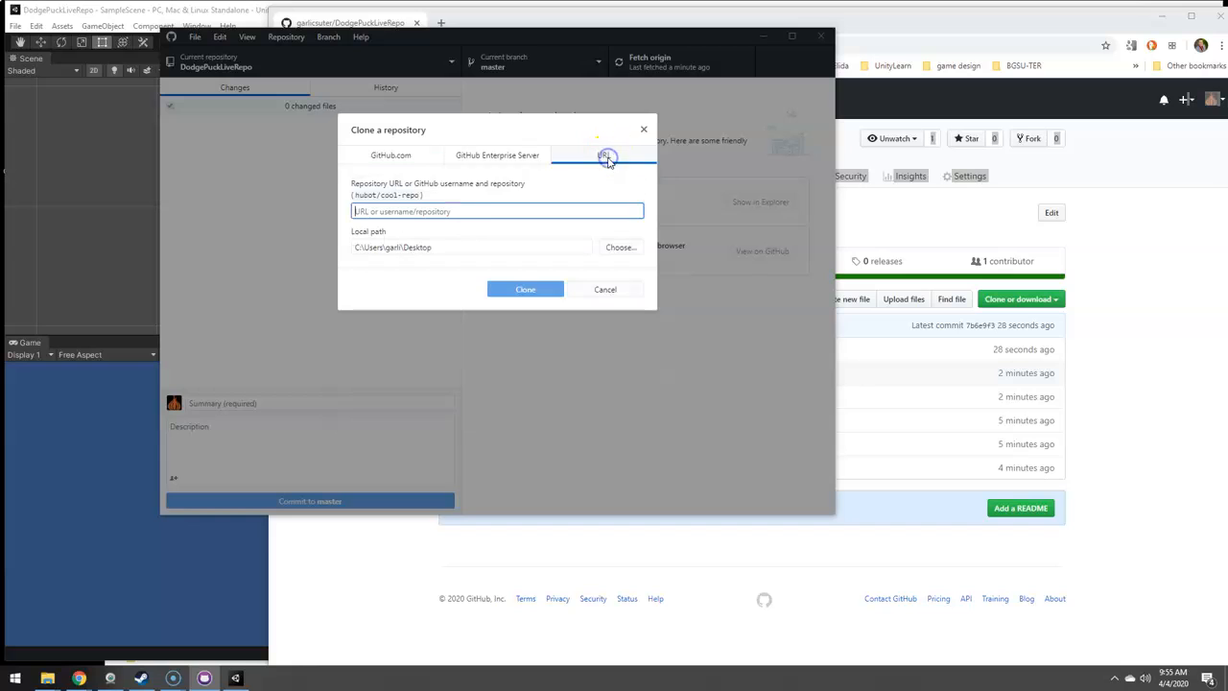
pyautogui.rightClick(429, 211)
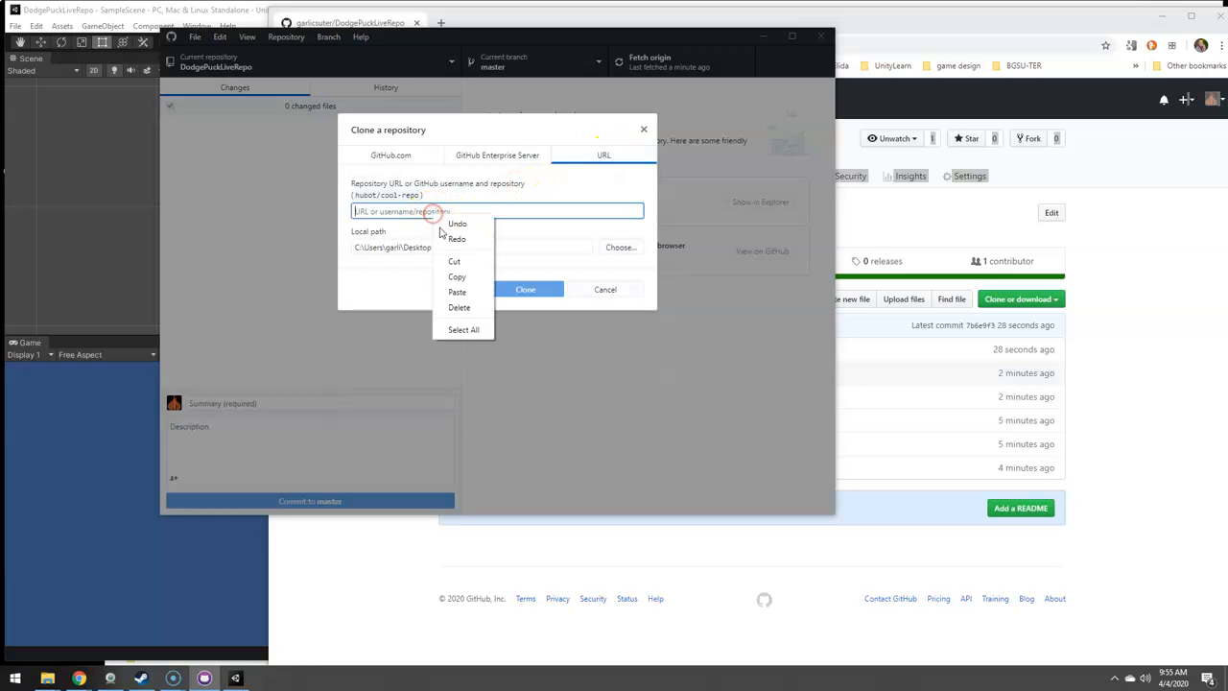
pyautogui.click(457, 289)
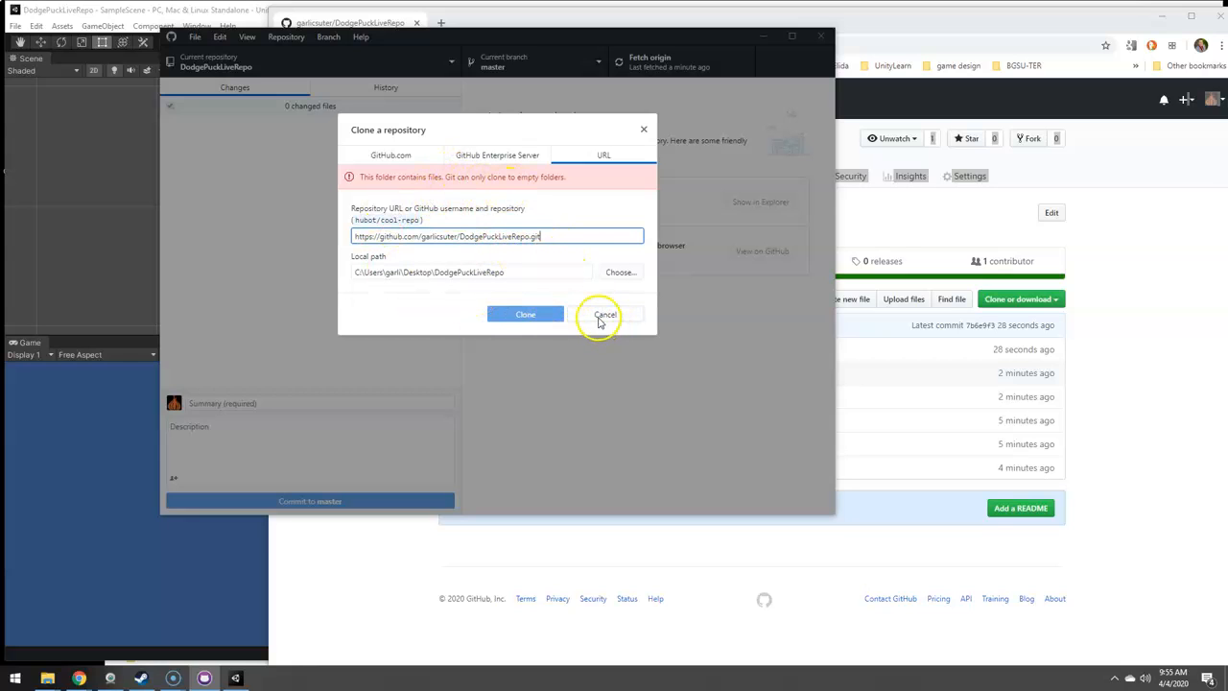
# Create a folder named deltemerepo on the Desktop, choose it as the clone's local path, and clone the repository there
pyautogui.click(620, 272)
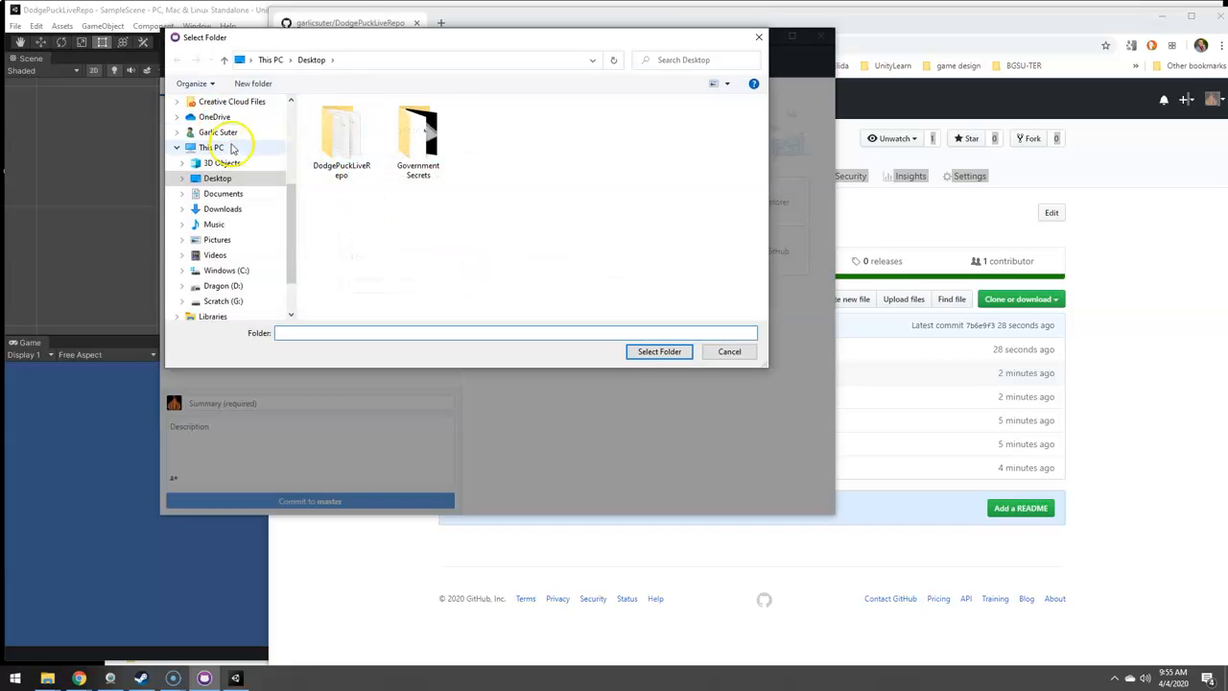
pyautogui.click(217, 178)
pyautogui.click(253, 84)
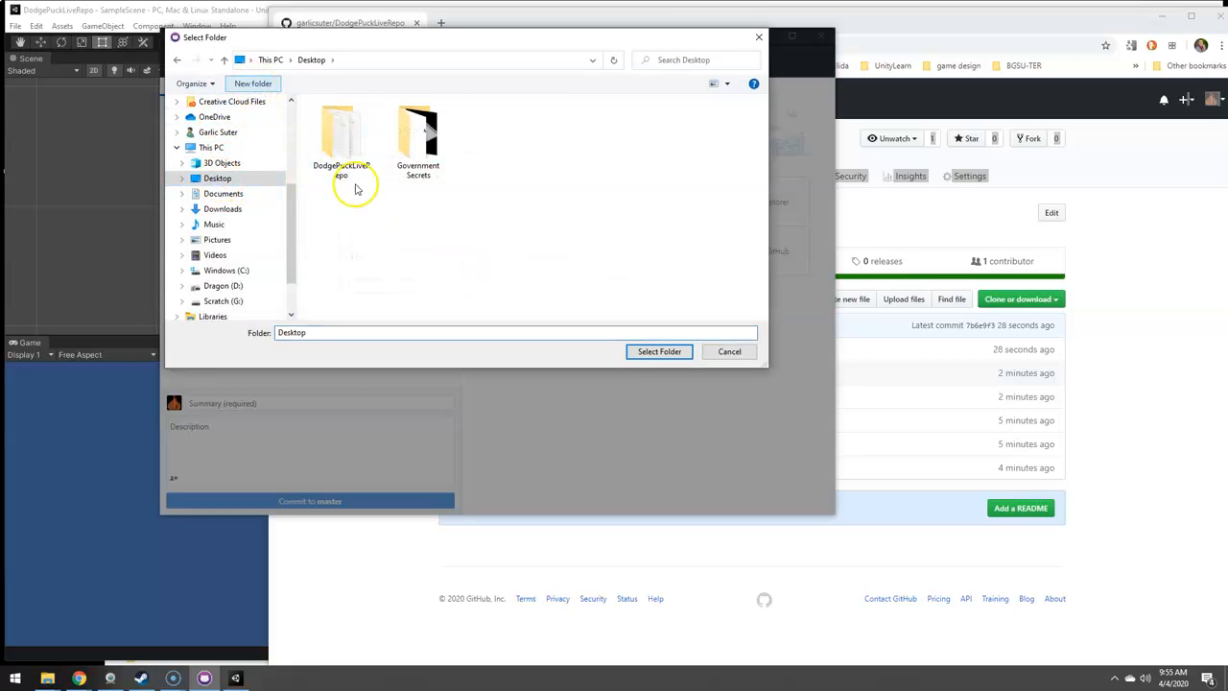
pyautogui.write('deltemerepo')
pyautogui.click(470, 143)
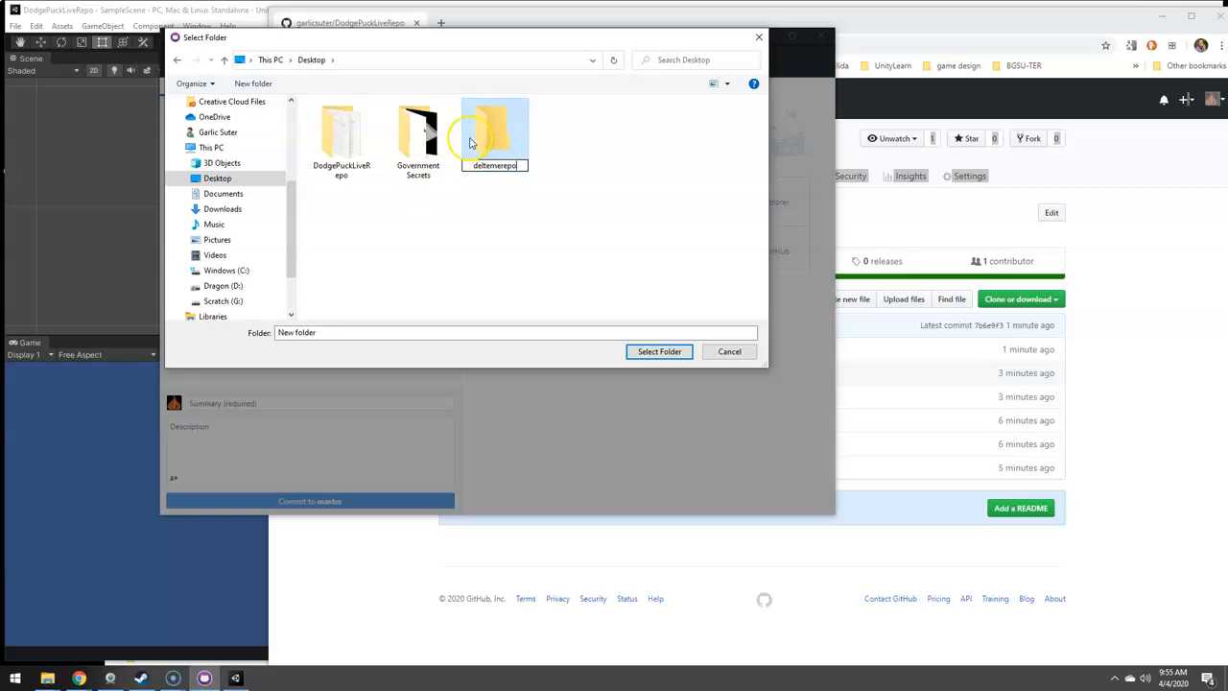
pyautogui.click(324, 135)
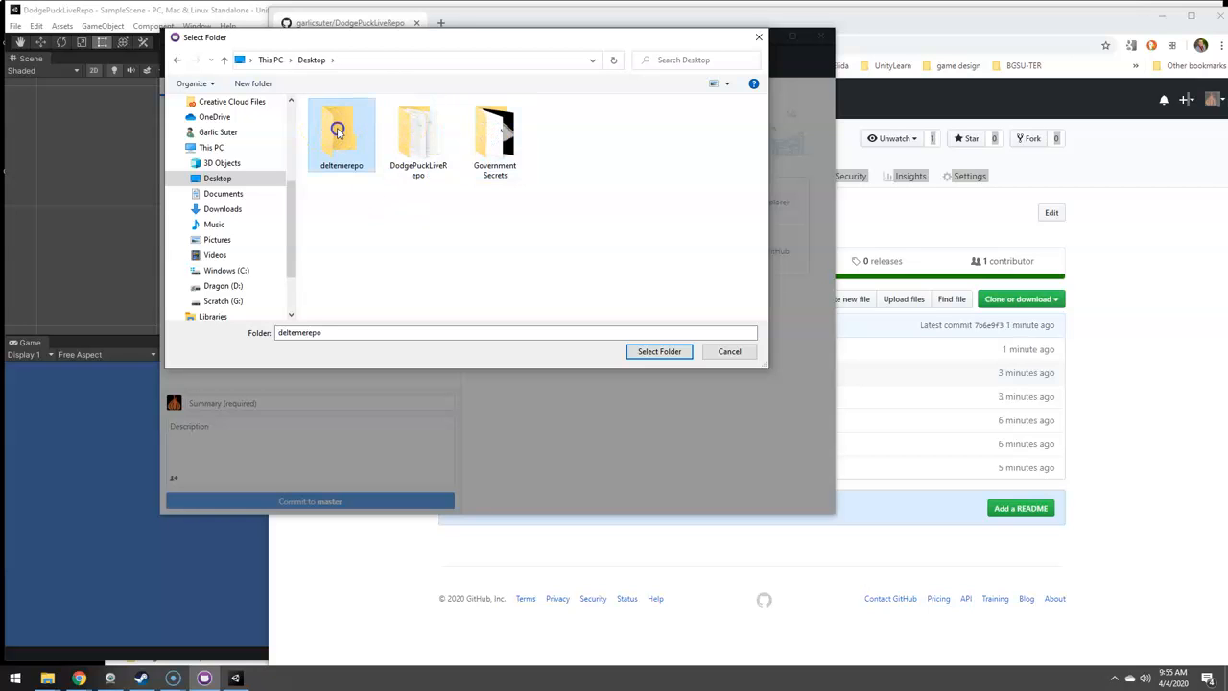
pyautogui.doubleClick(337, 131)
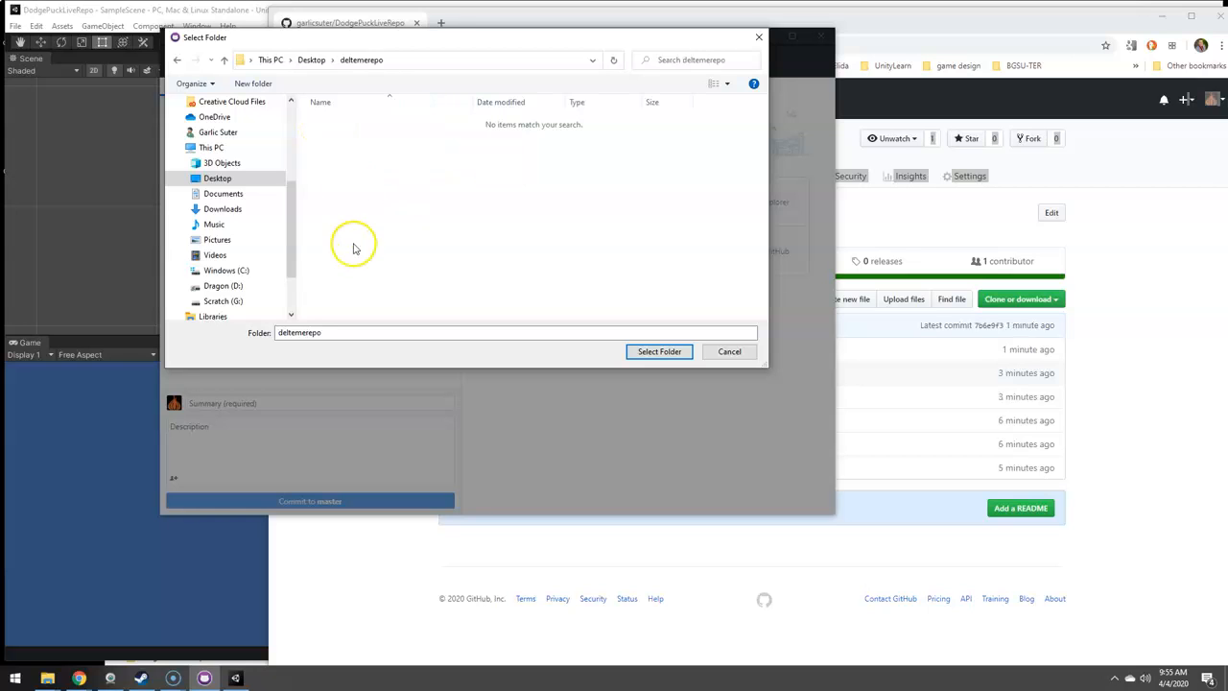
pyautogui.click(659, 351)
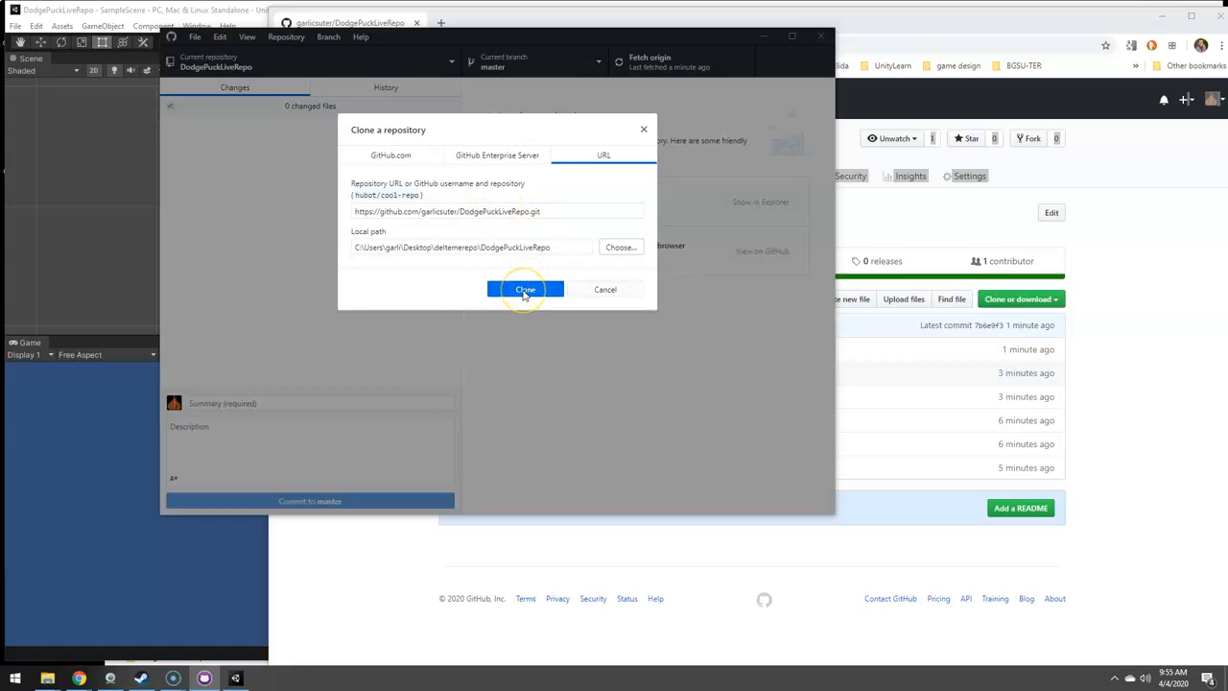
pyautogui.click(524, 291)
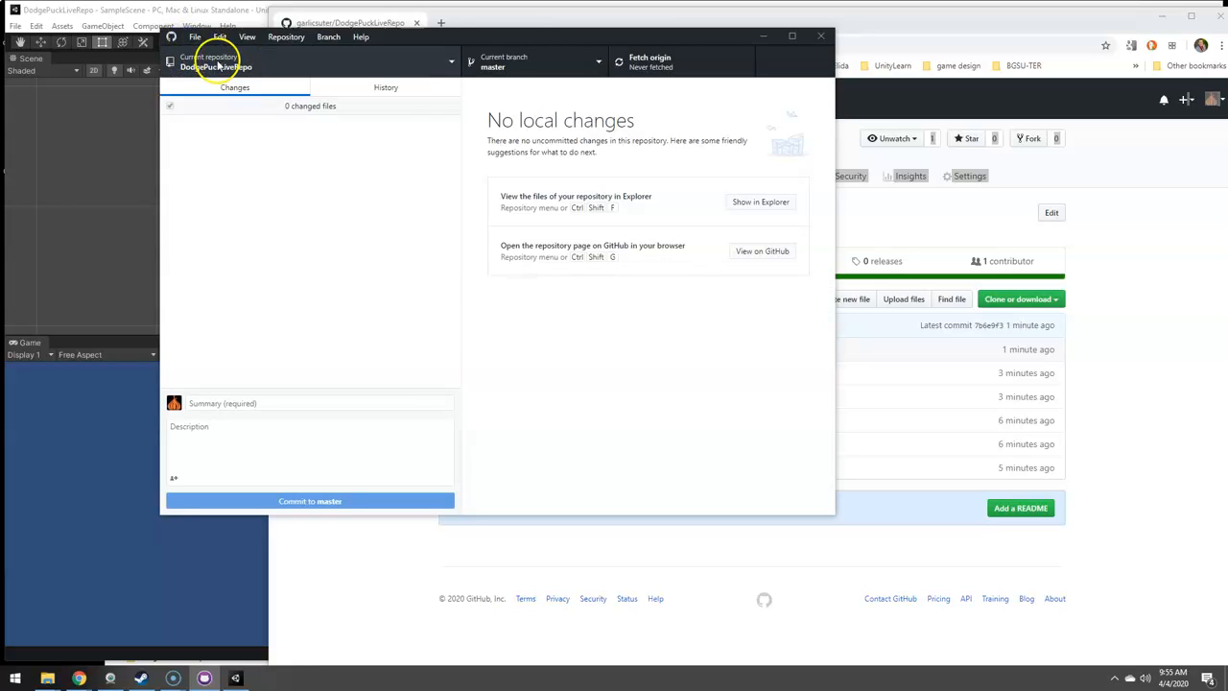
# Review the repository list and its options for adding repositories, and switch back to the recently used original DodgePuckLiveRepo
pyautogui.click(219, 64)
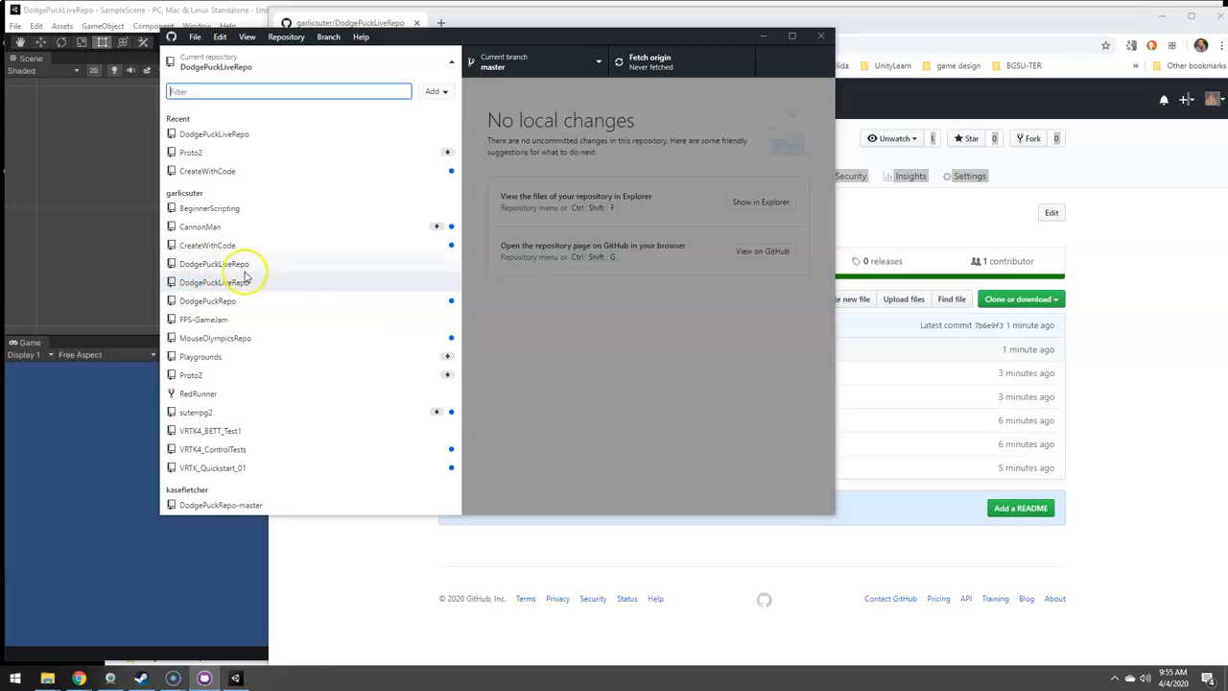
pyautogui.click(581, 346)
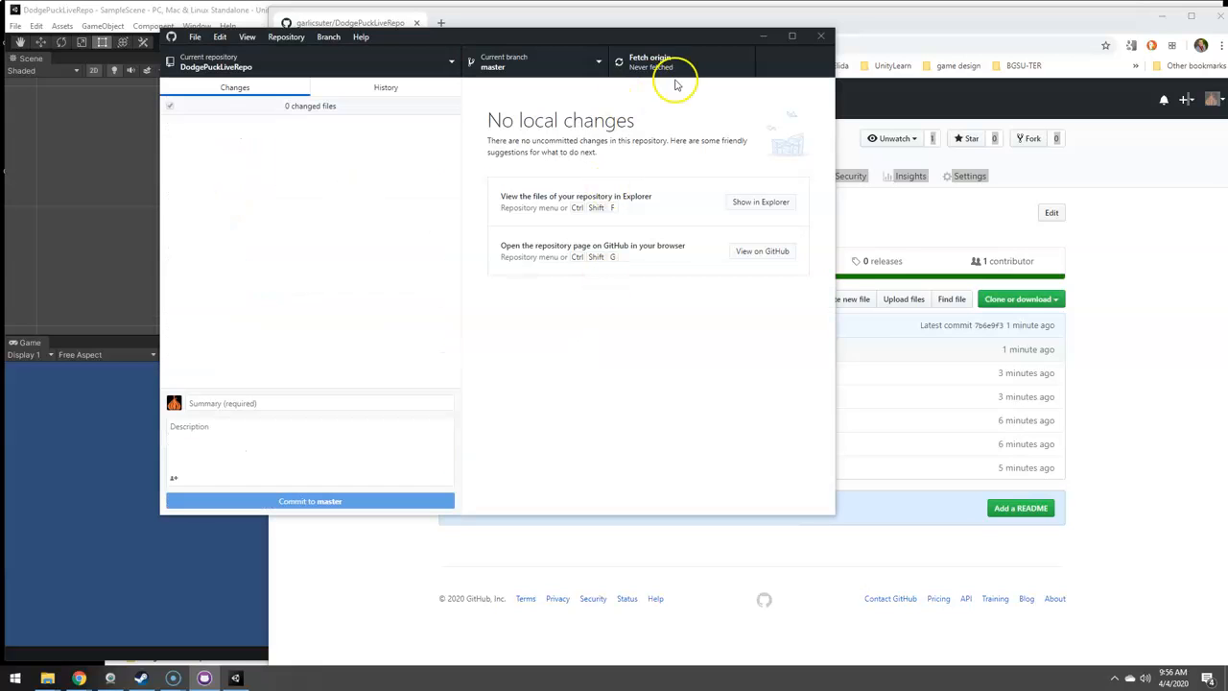
pyautogui.click(235, 64)
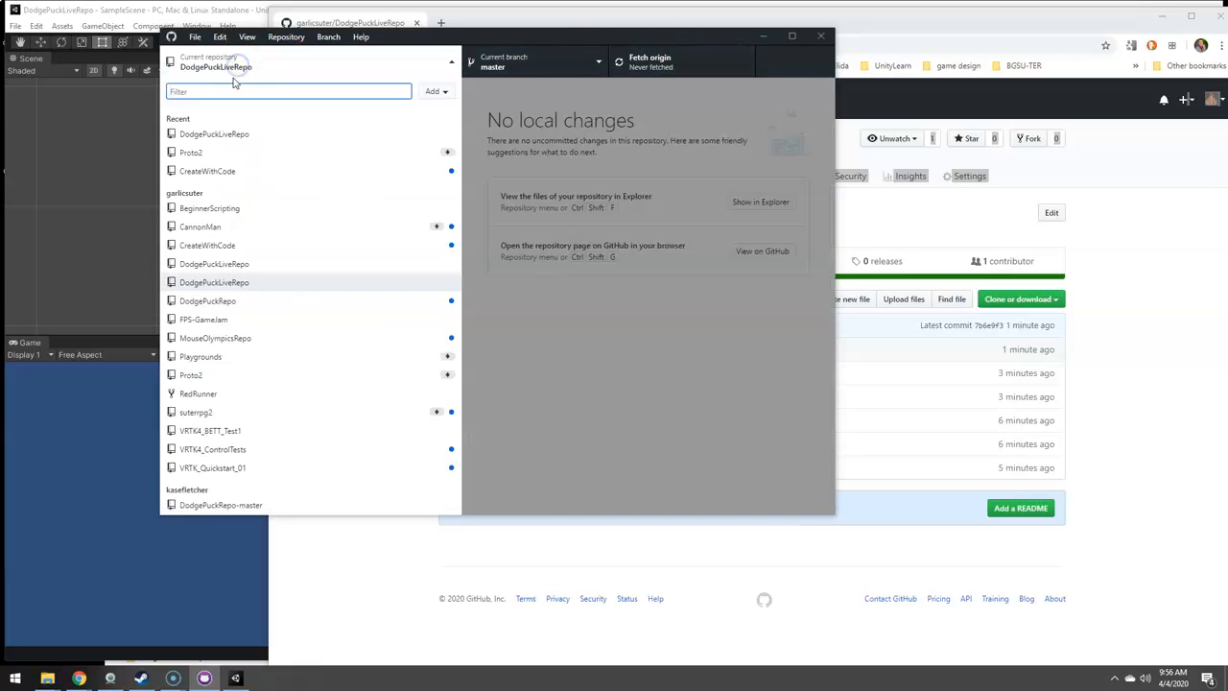
pyautogui.click(438, 92)
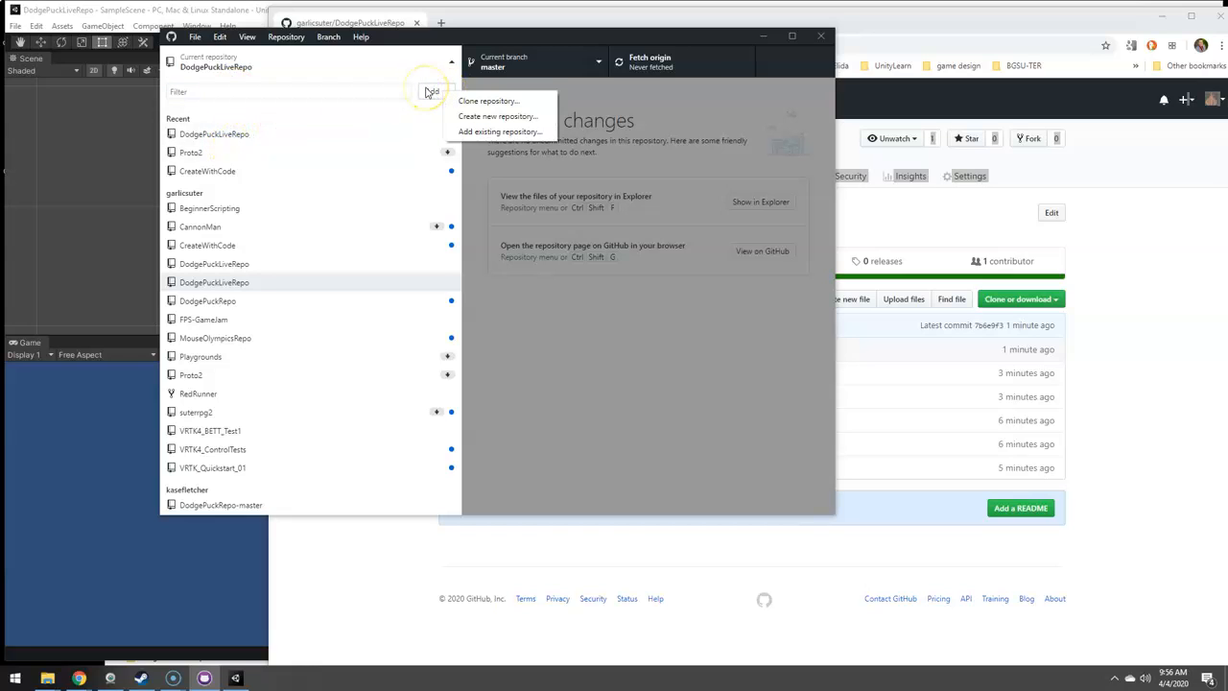
pyautogui.click(220, 134)
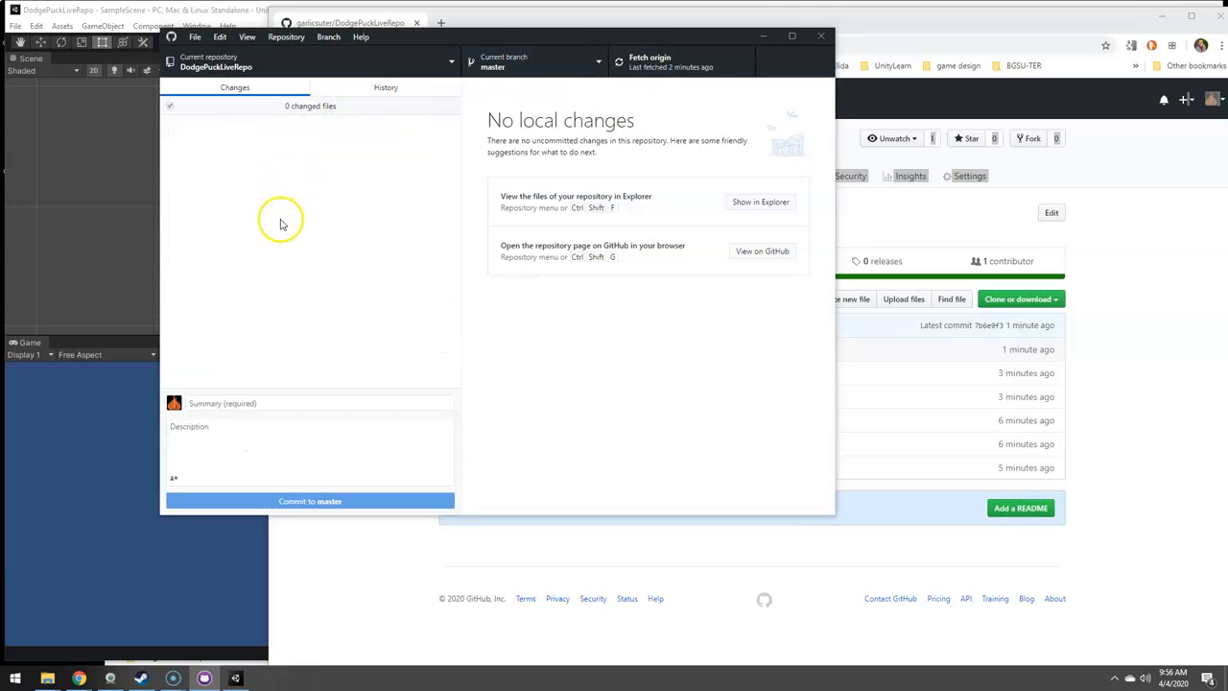
# Switch to Chrome, view the repository owner's GitHub profile page and select its web address, and return to GitHub Desktop
pyautogui.click(1111, 255)
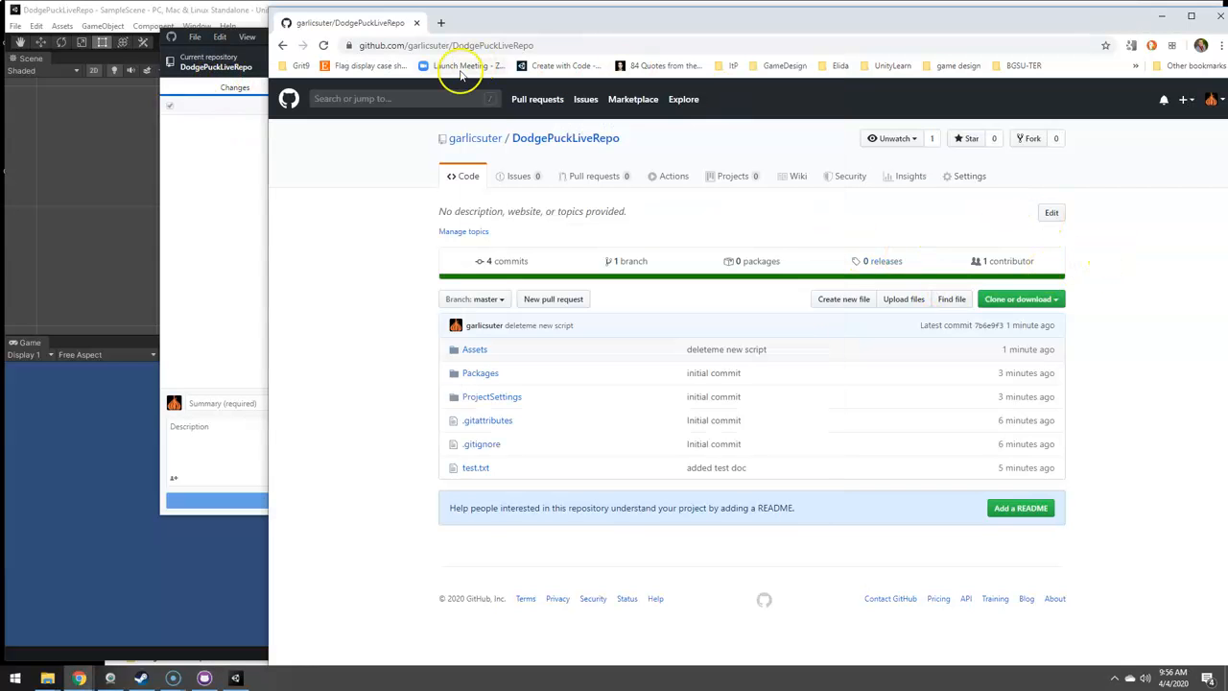
pyautogui.click(467, 139)
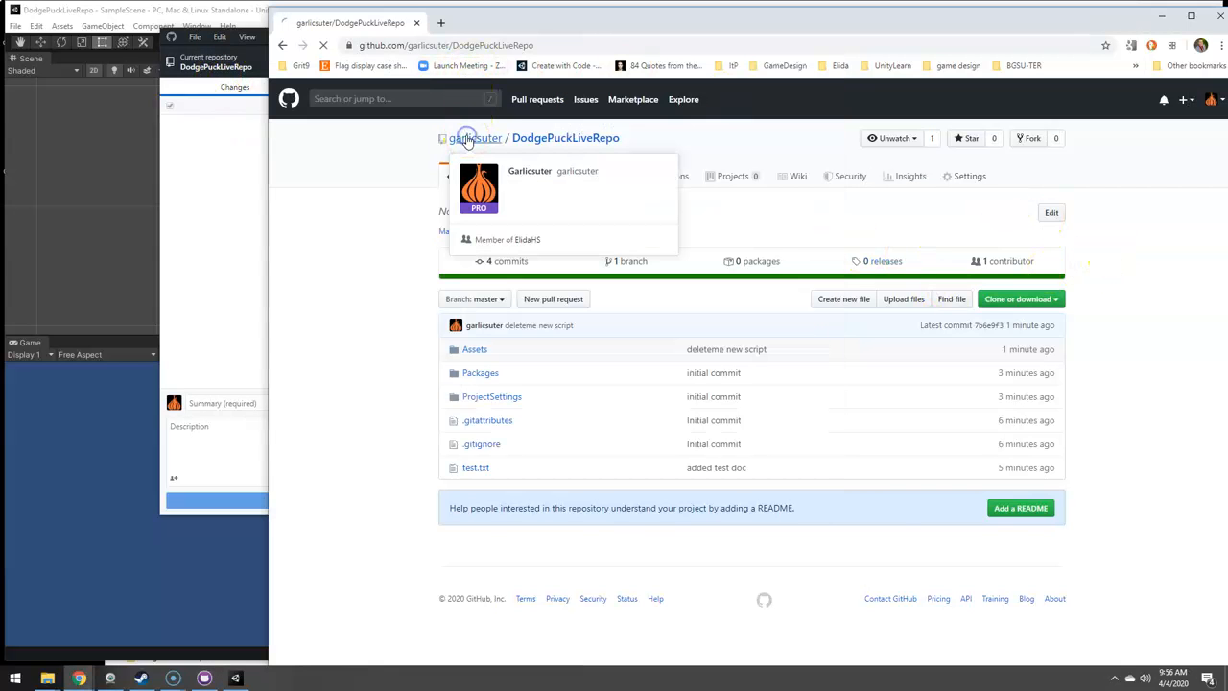
pyautogui.click(404, 46)
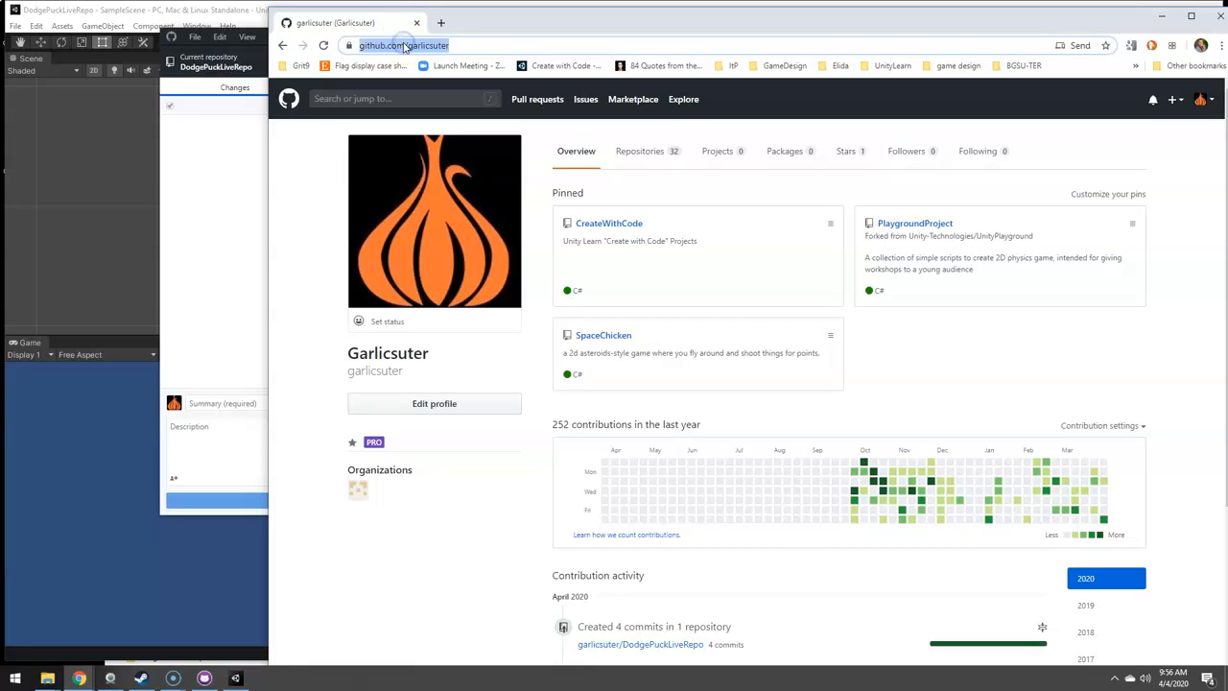
pyautogui.click(224, 171)
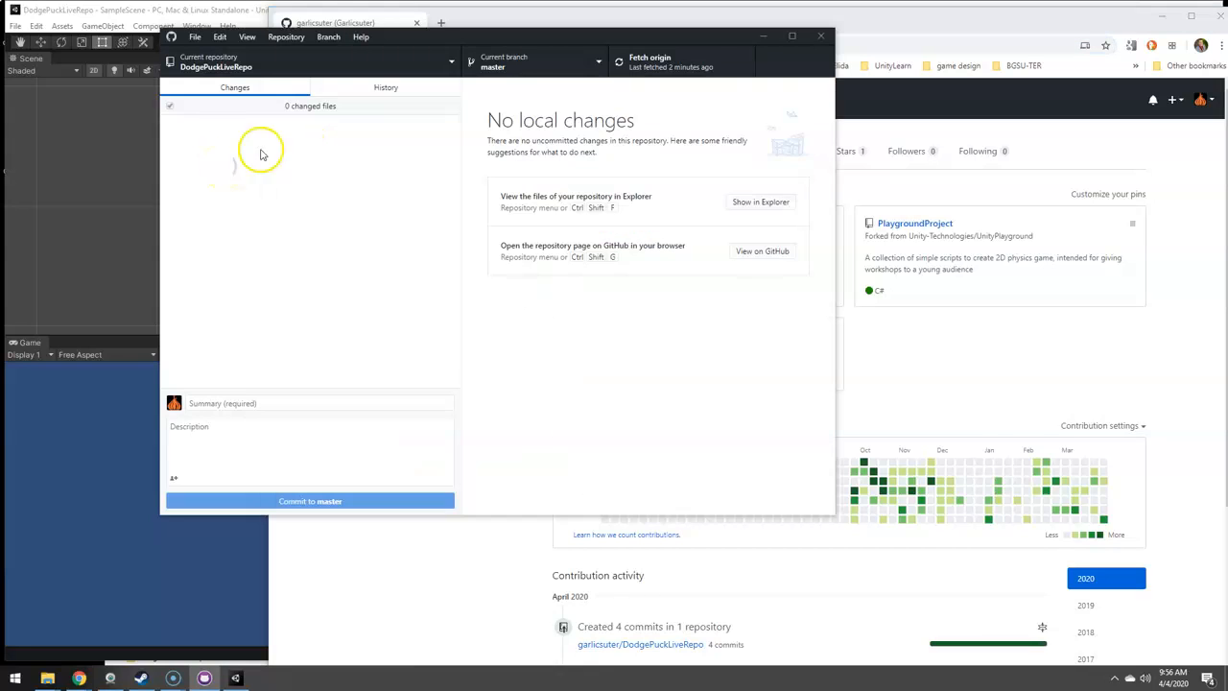
# Fetch origin for DodgePuckLiveRepo and minimize the browser, Unity and DodgePuckLiveRepo folder windows to reach the desktop
pyautogui.click(653, 55)
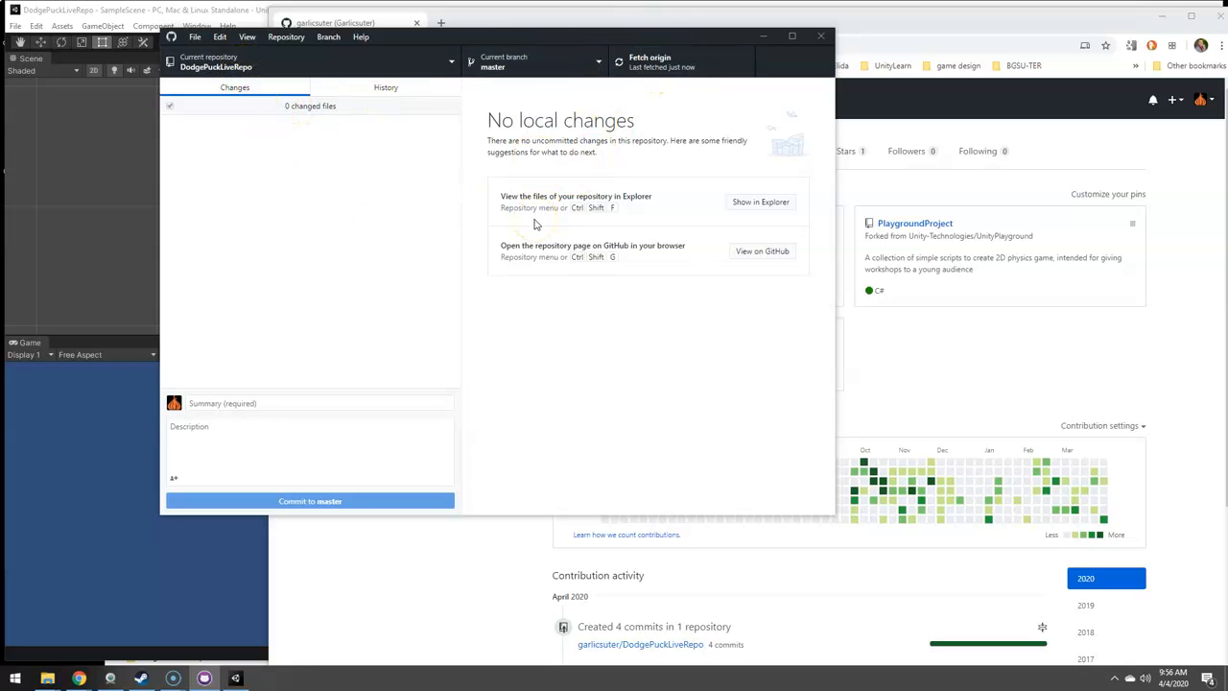
pyautogui.click(1160, 17)
pyautogui.click(1149, 12)
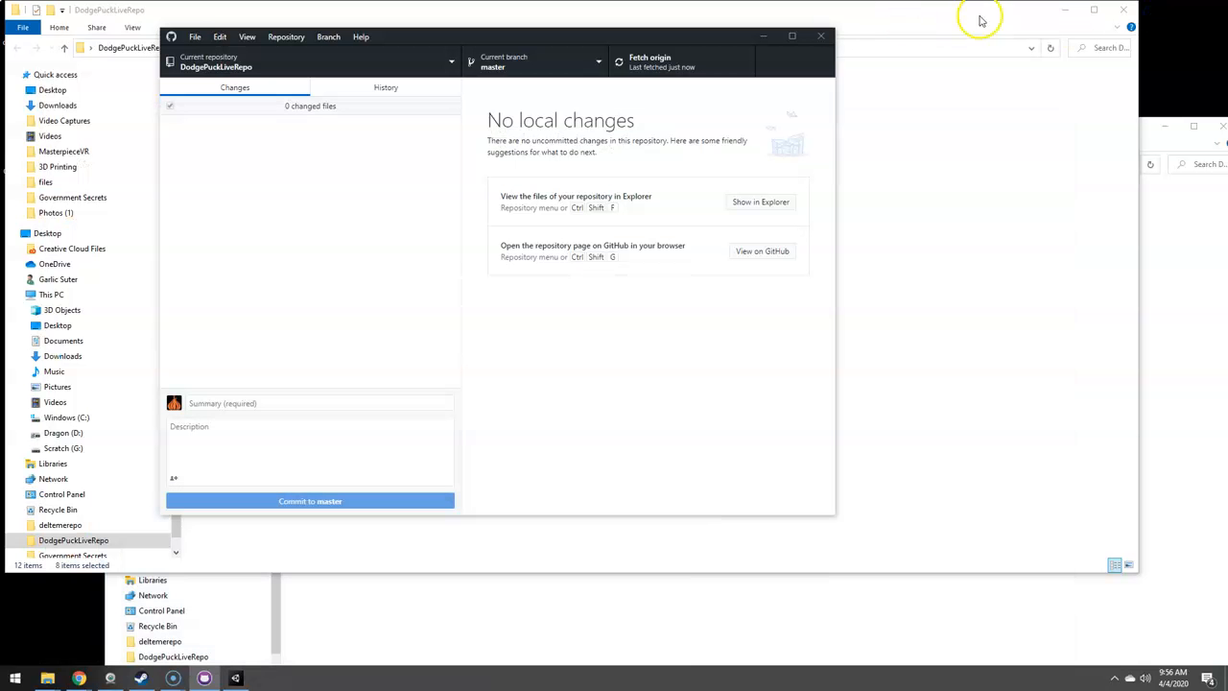
pyautogui.click(1059, 11)
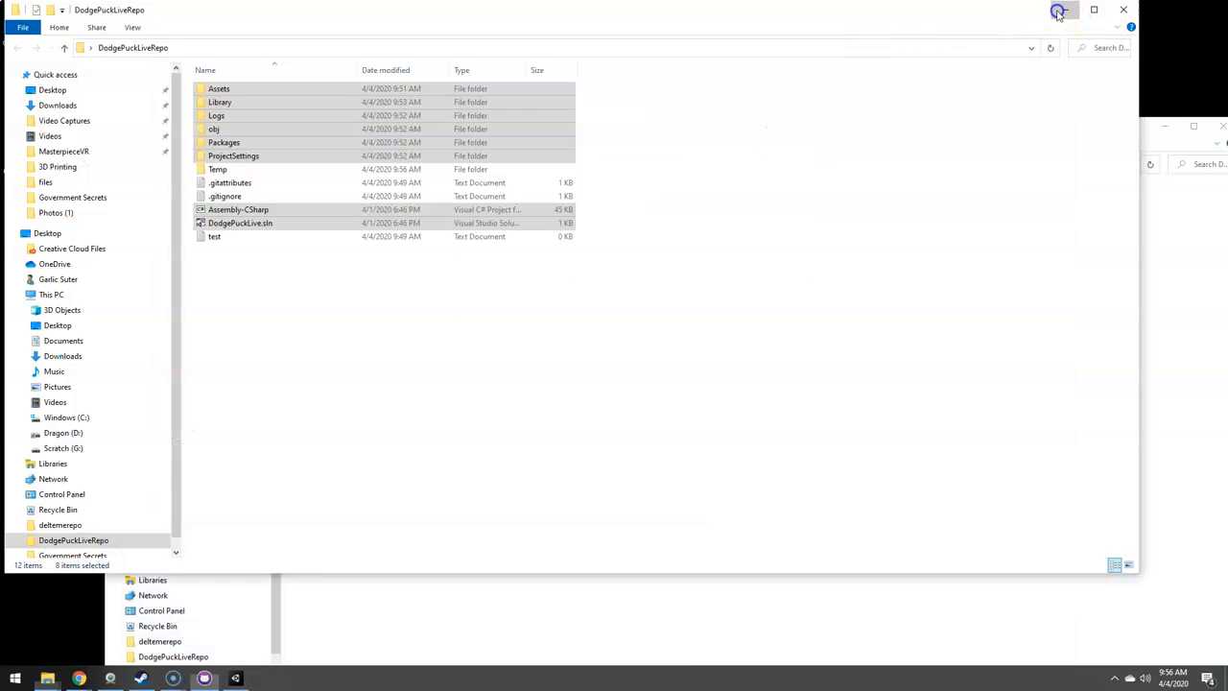
pyautogui.click(1058, 11)
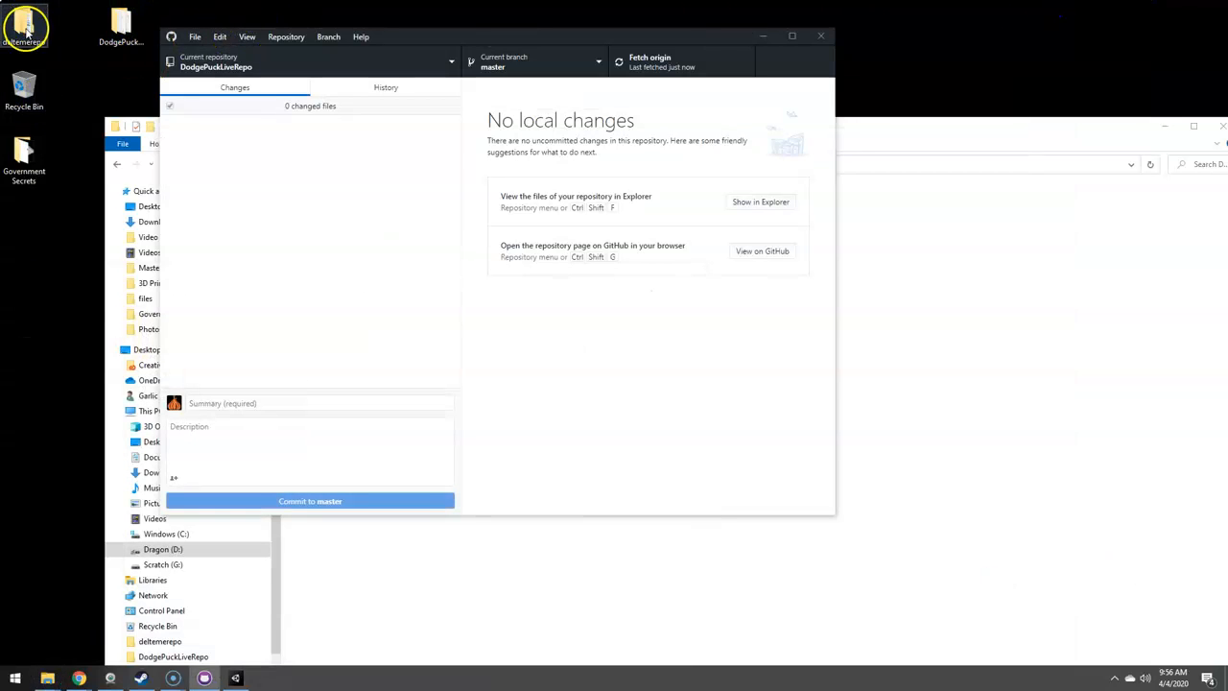
# Open the cloned DodgePuckLiveRepo inside the desktop folder deltemerepo, examine its files, and close the folder window
pyautogui.doubleClick(26, 32)
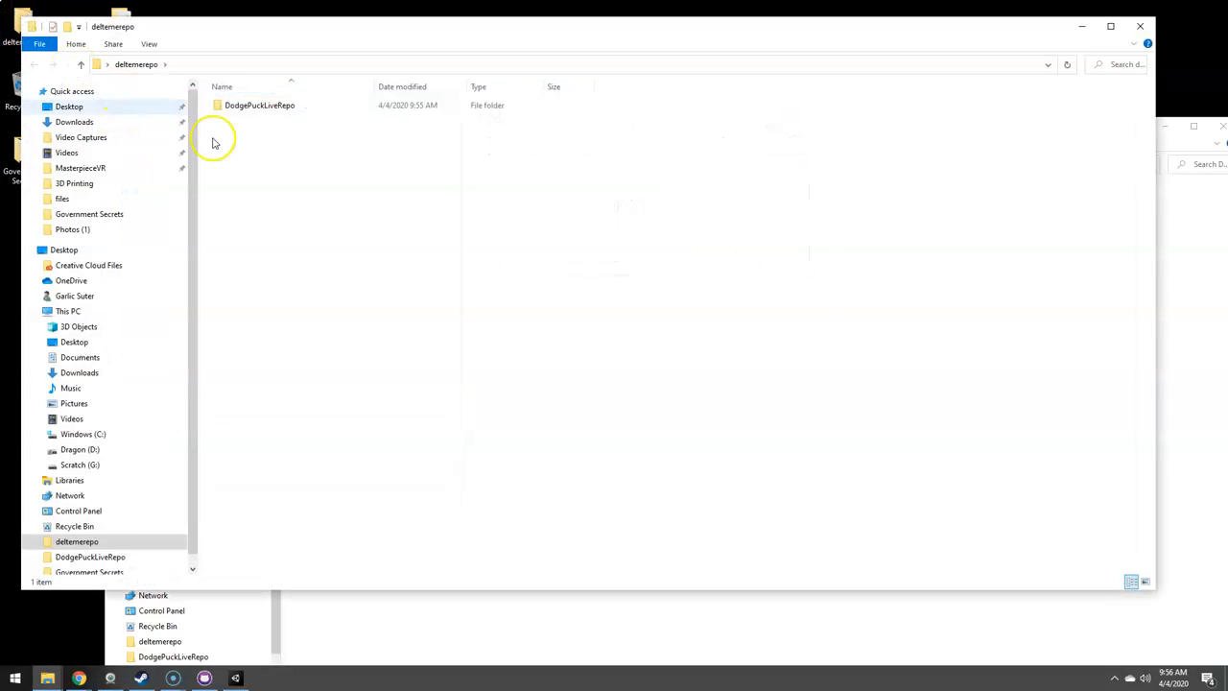
pyautogui.doubleClick(259, 106)
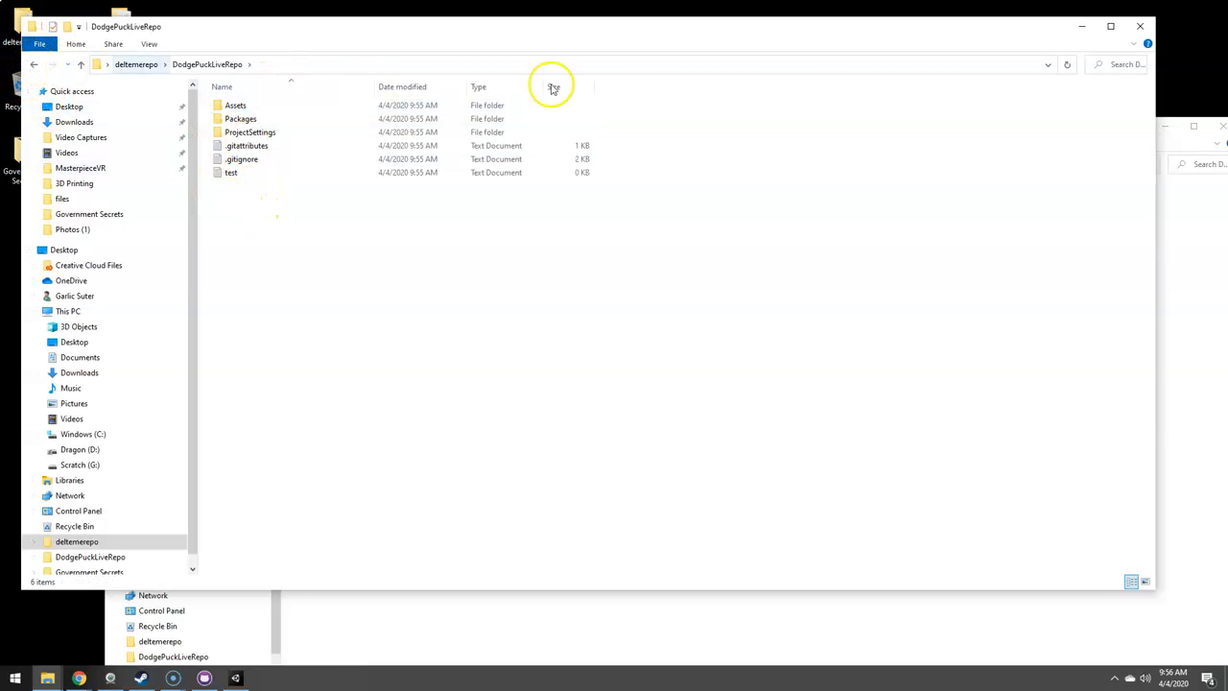
pyautogui.click(1147, 35)
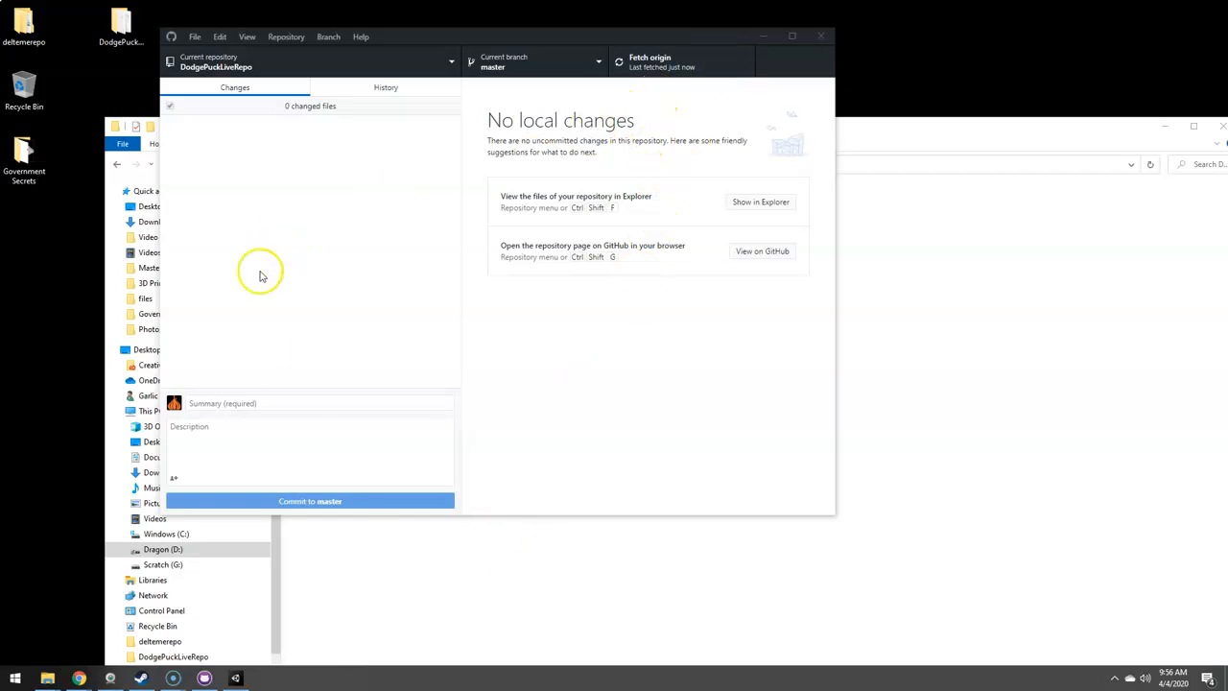
# Switch to Chrome, open DodgePuckLiveRepo from the profile's repository list, and select its HTTPS clone address
pyautogui.click(205, 679)
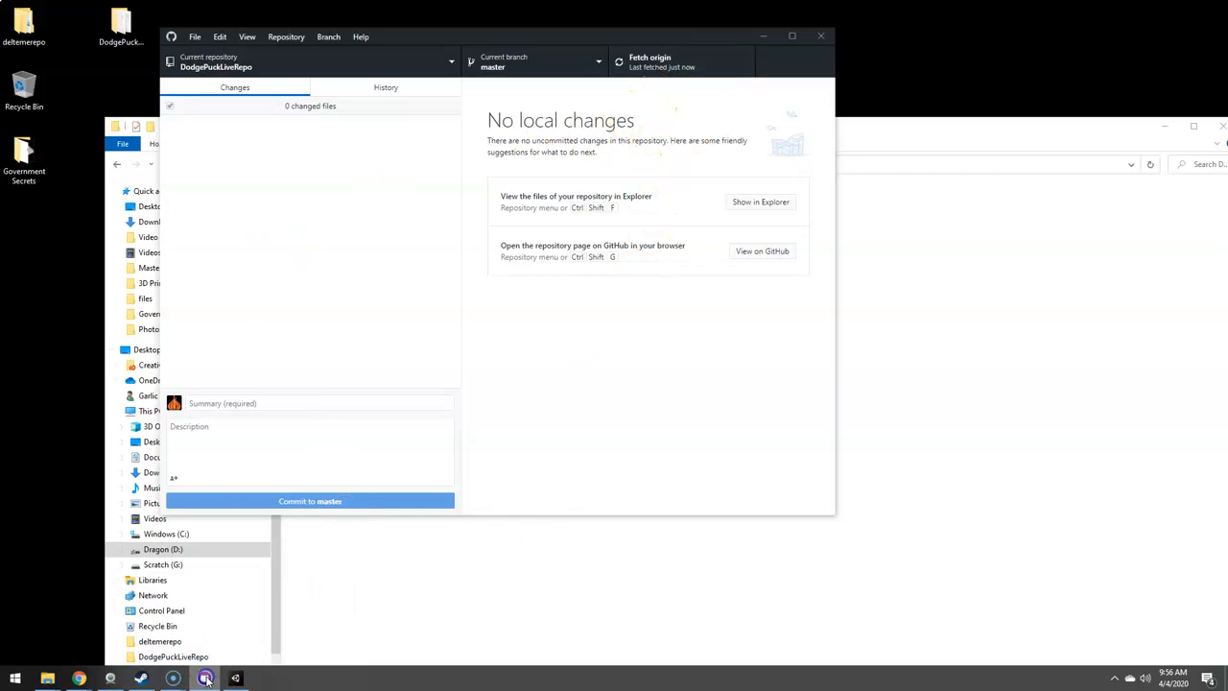
pyautogui.moveTo(79, 677)
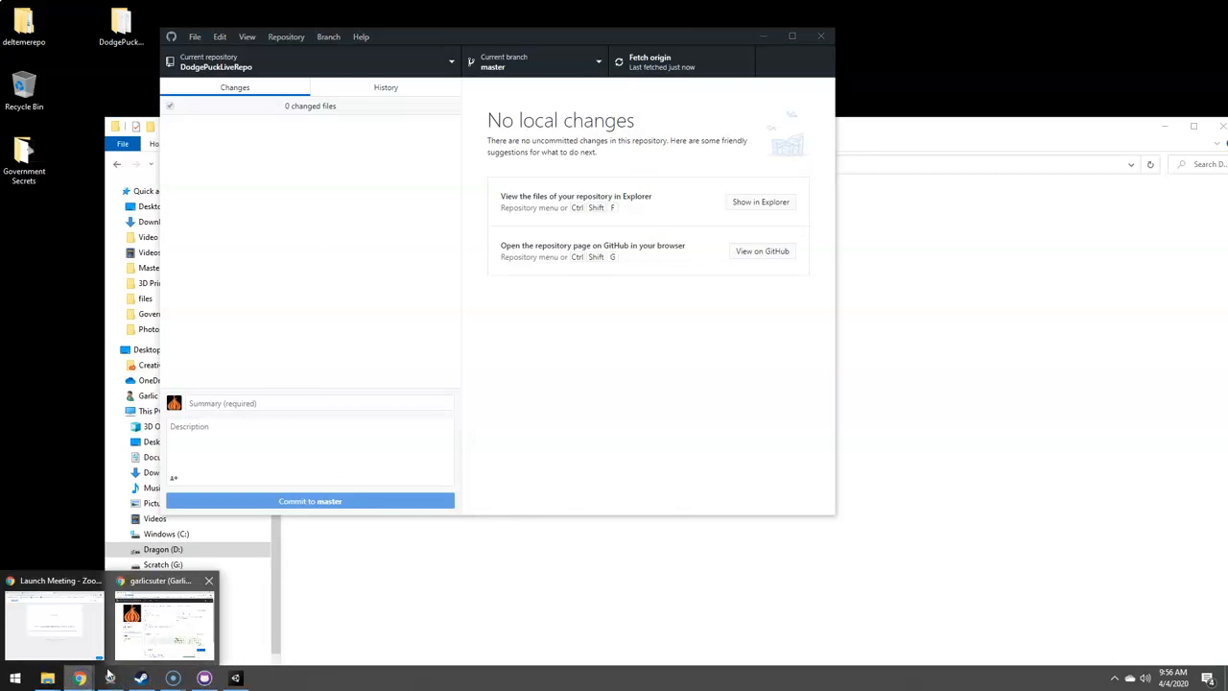
pyautogui.click(189, 625)
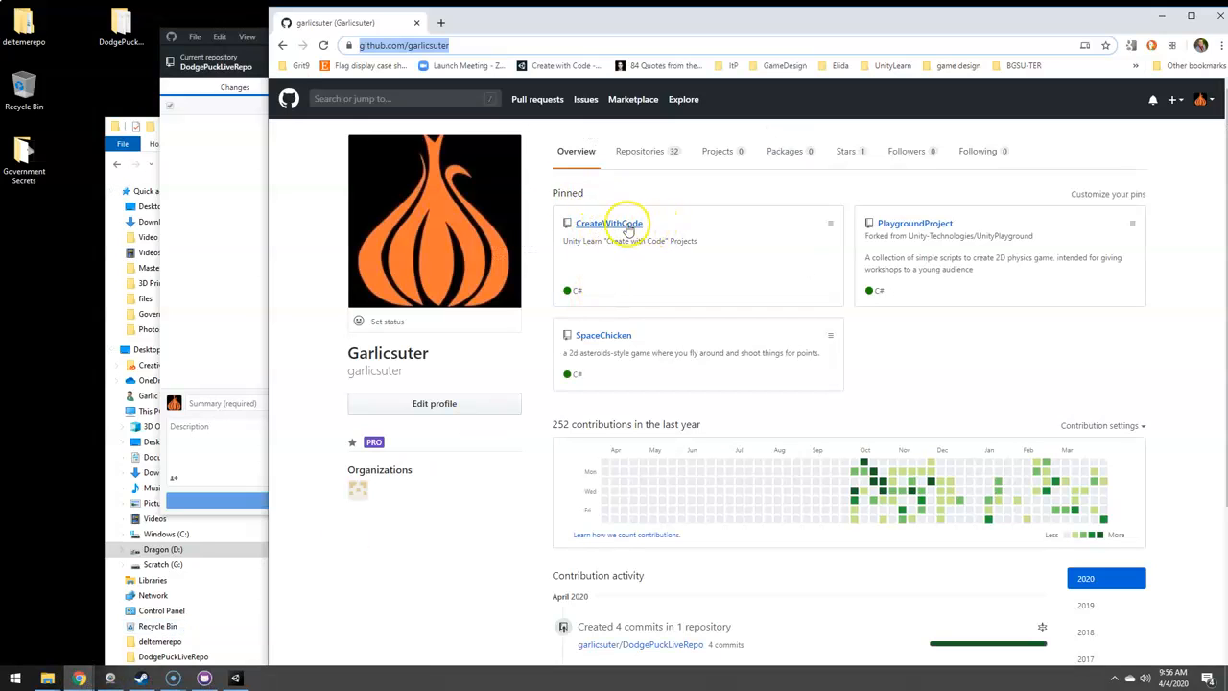
pyautogui.click(647, 151)
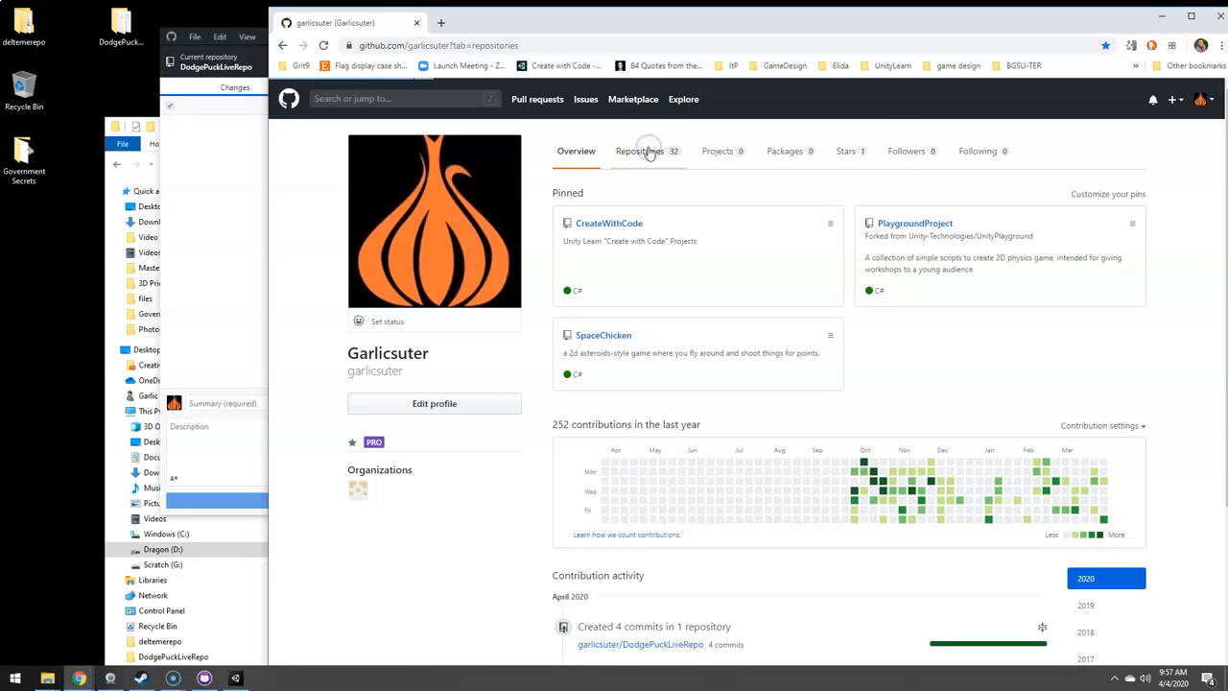
pyautogui.click(623, 239)
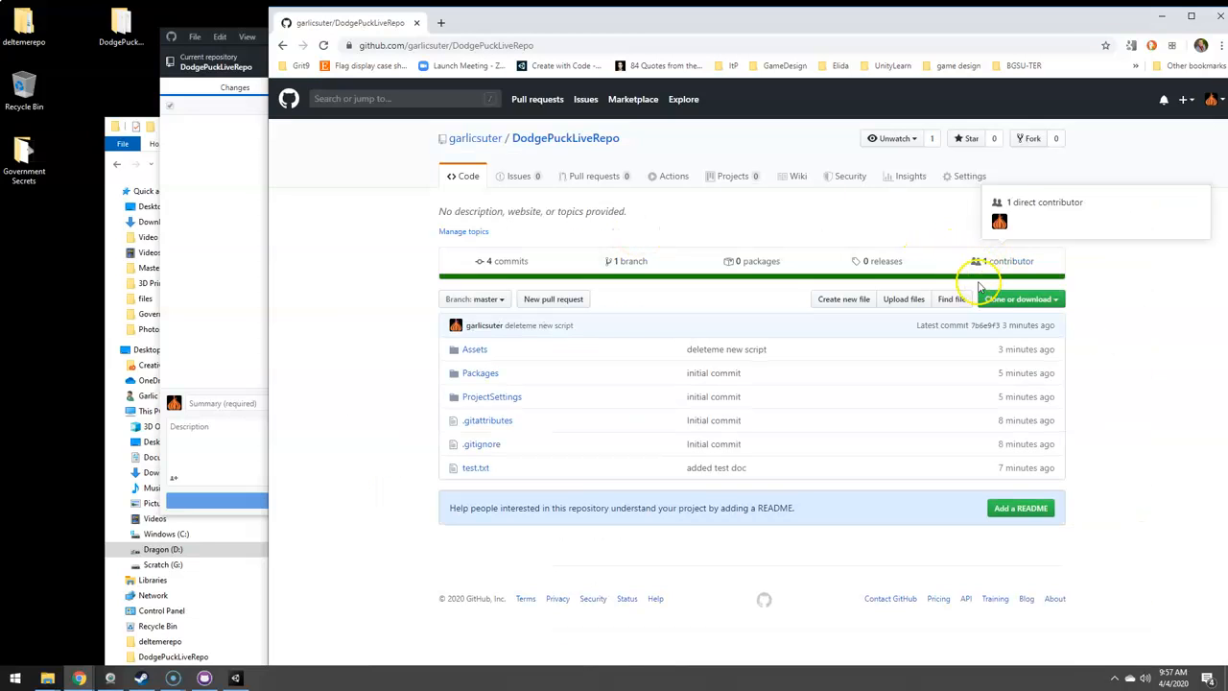
pyautogui.click(1006, 301)
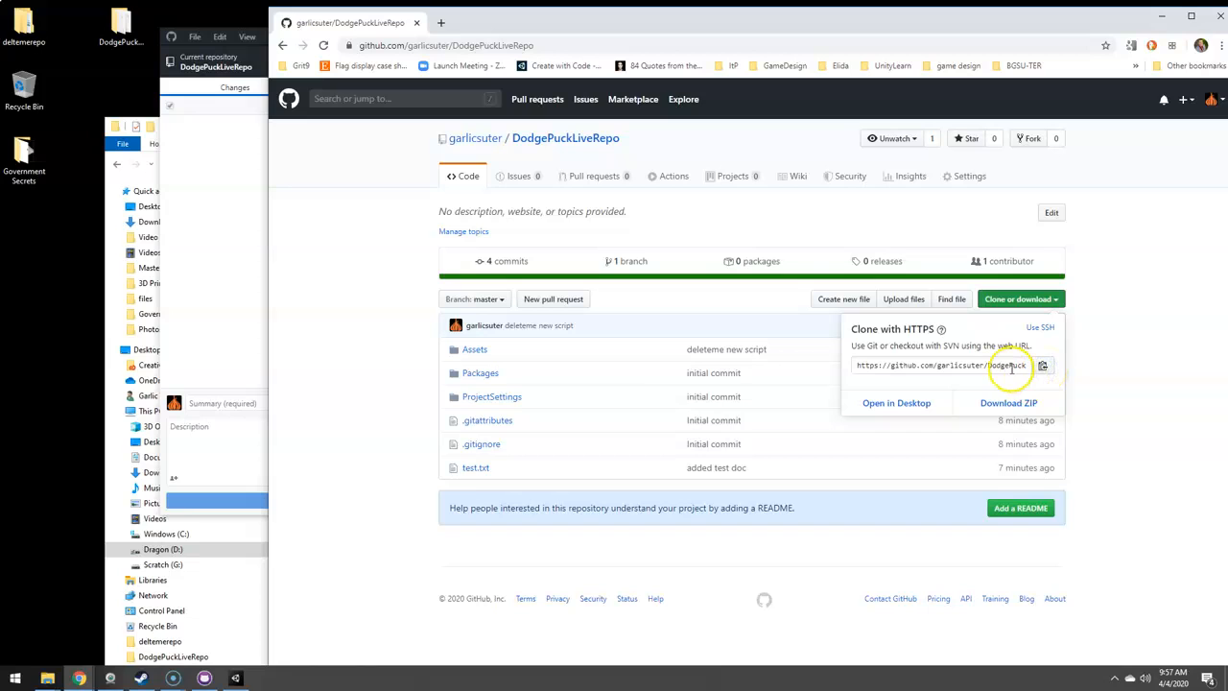
pyautogui.click(1010, 370)
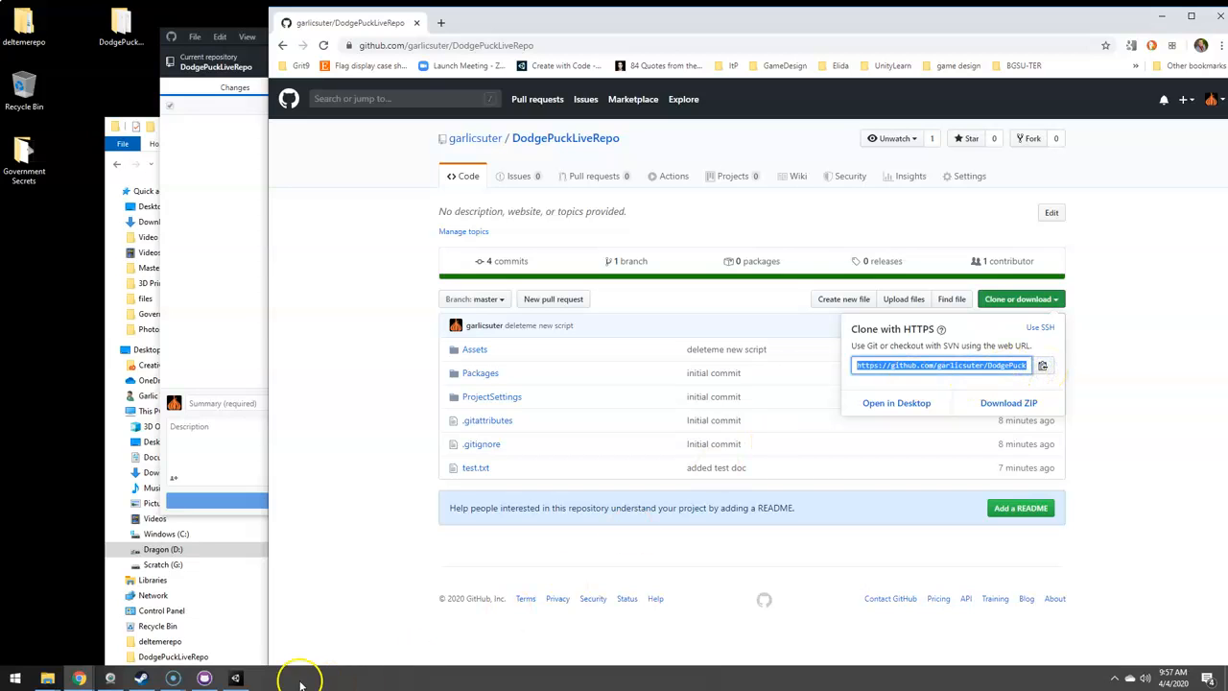
# Switch to GitHub Desktop, review the options for cloning a repository by URL, and cancel without cloning
pyautogui.click(204, 678)
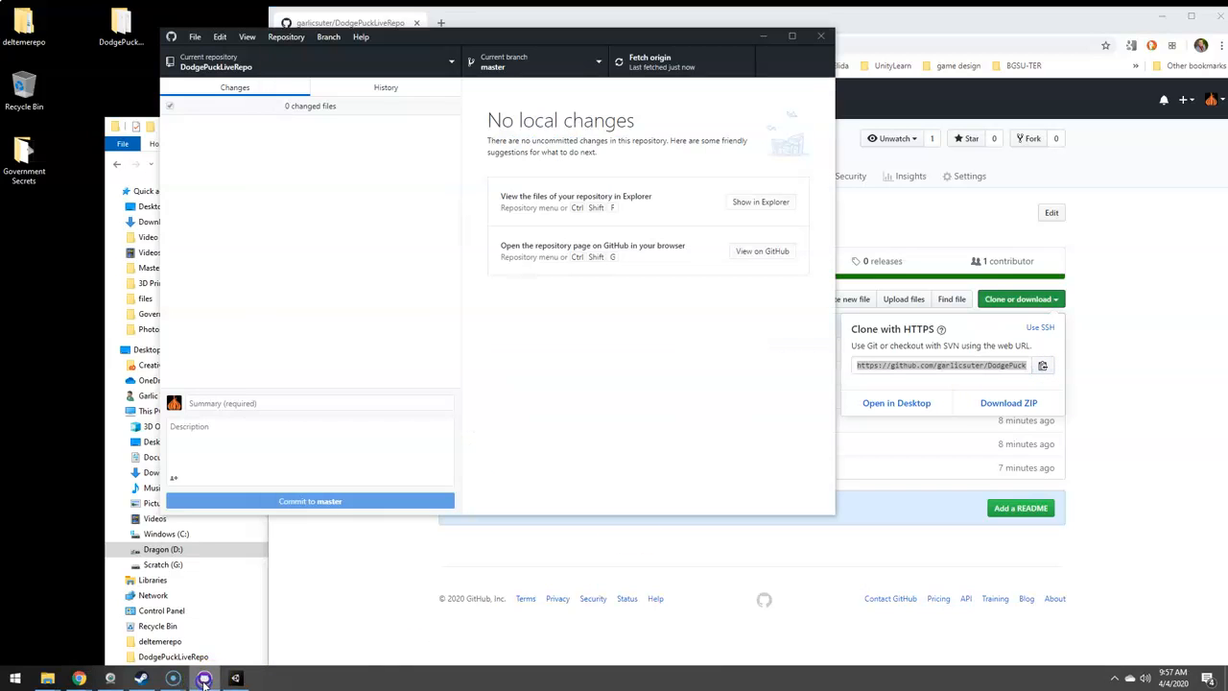
pyautogui.click(193, 37)
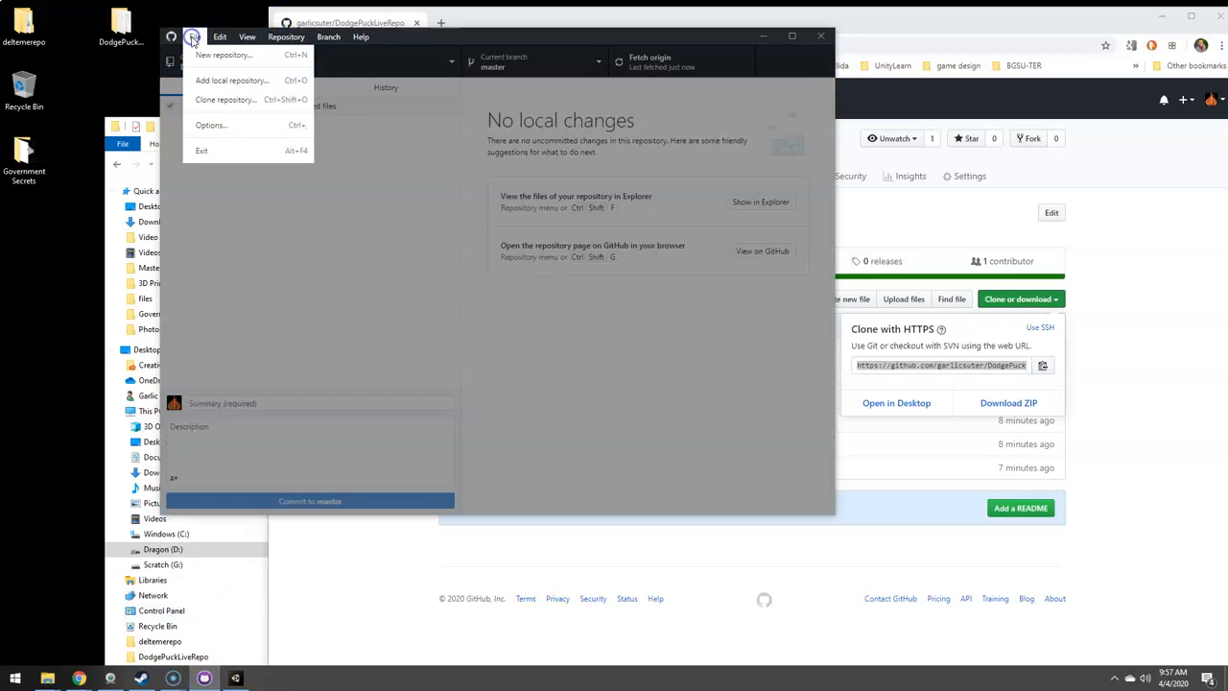
pyautogui.click(223, 99)
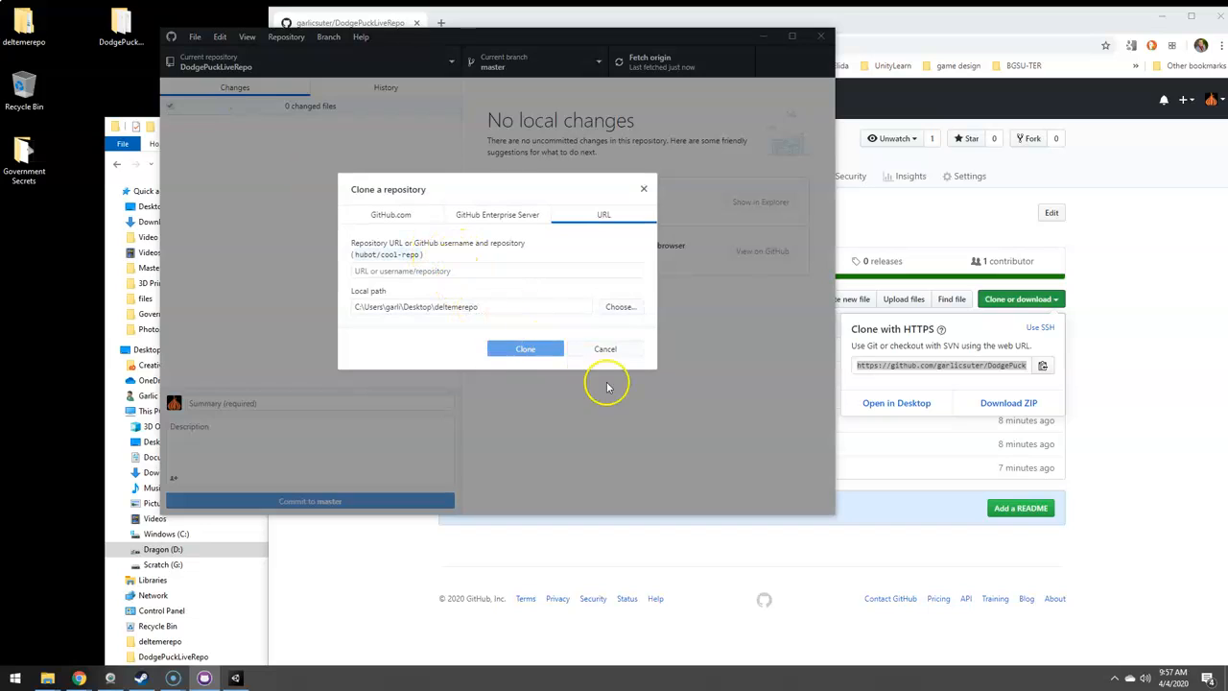
pyautogui.click(608, 350)
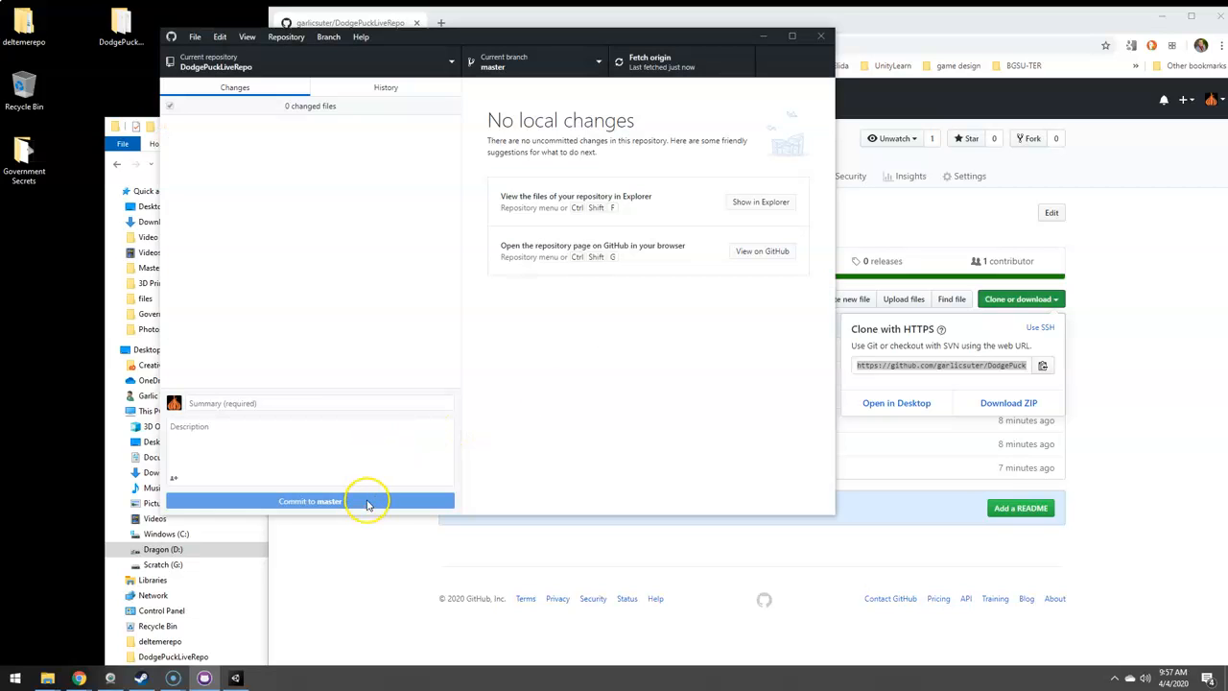